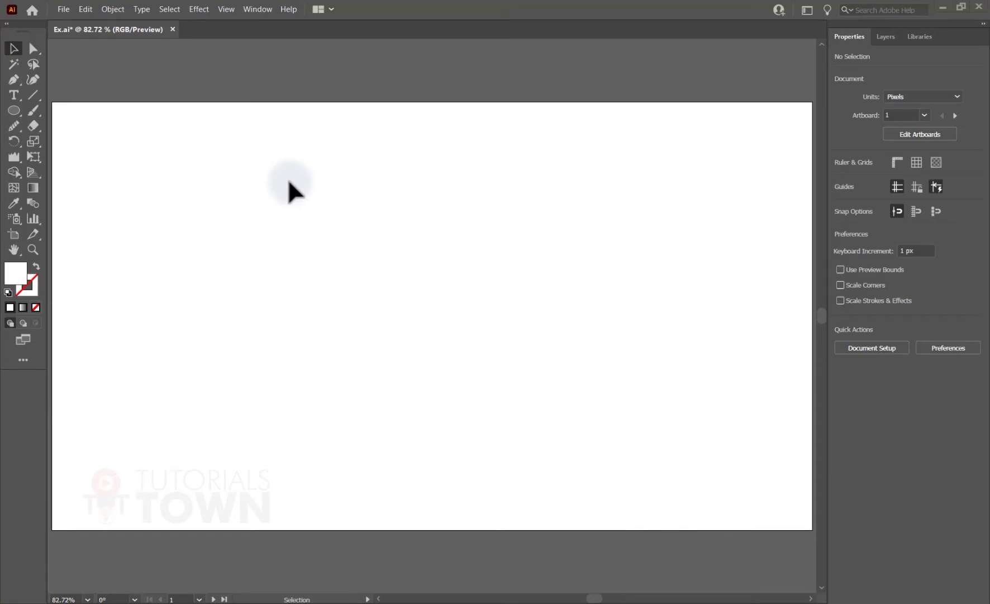
- Open the Symbols panel from the Window menu, reposition it, and enlarge it to show every symbol
click(262, 17)
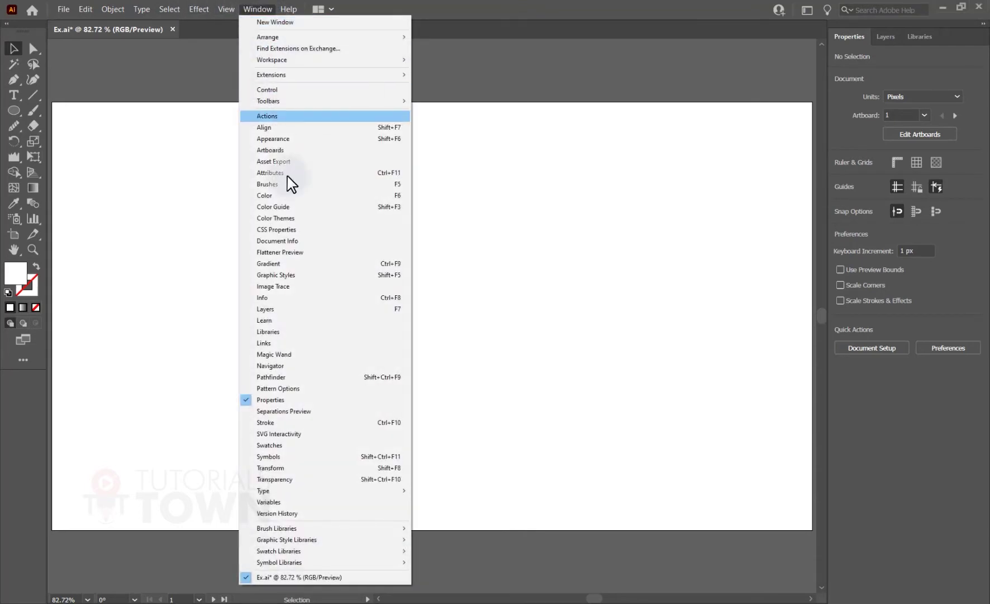
click(306, 458)
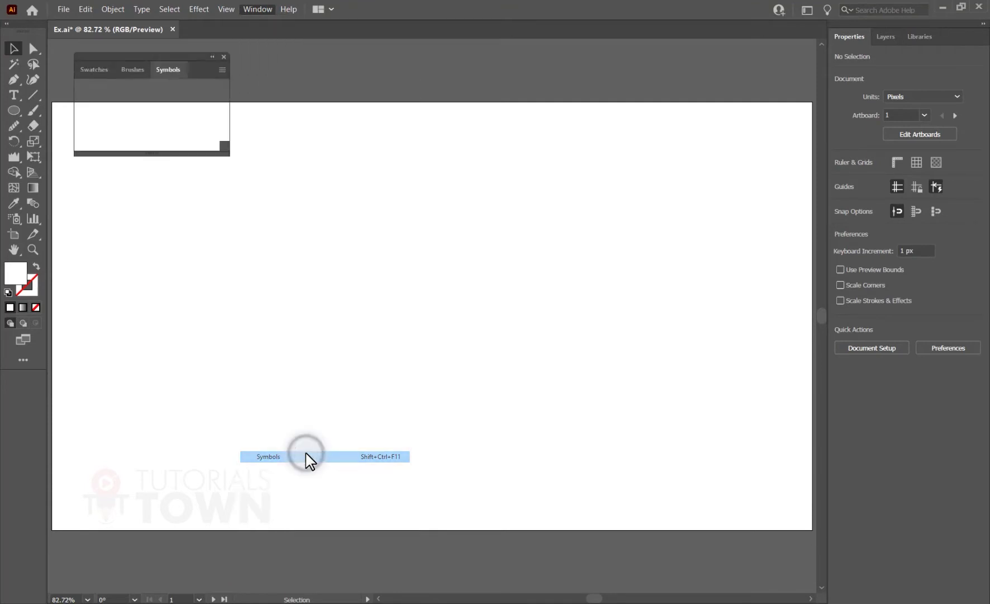
drag(217, 64, 309, 89)
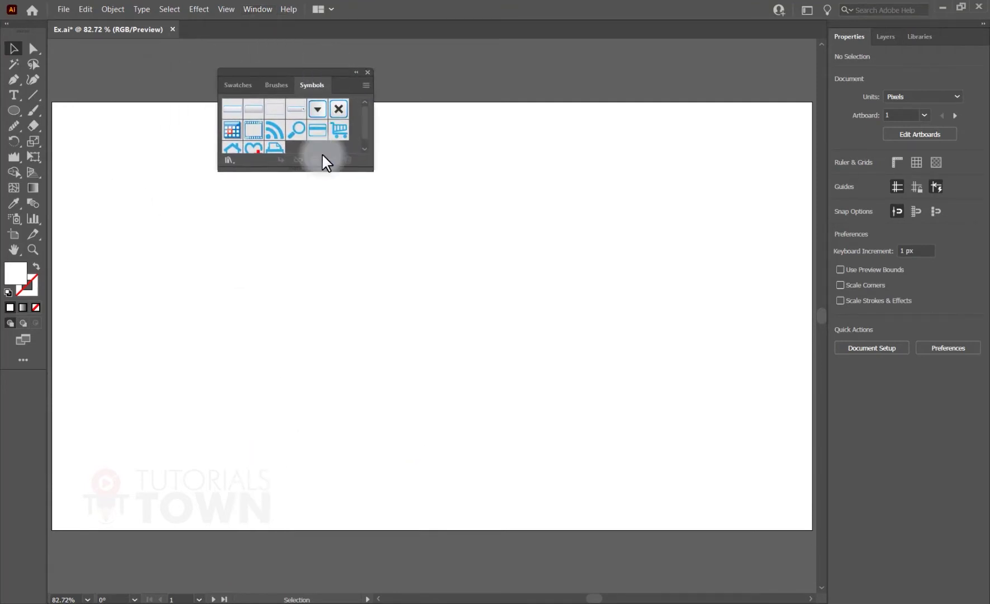
drag(320, 168, 312, 216)
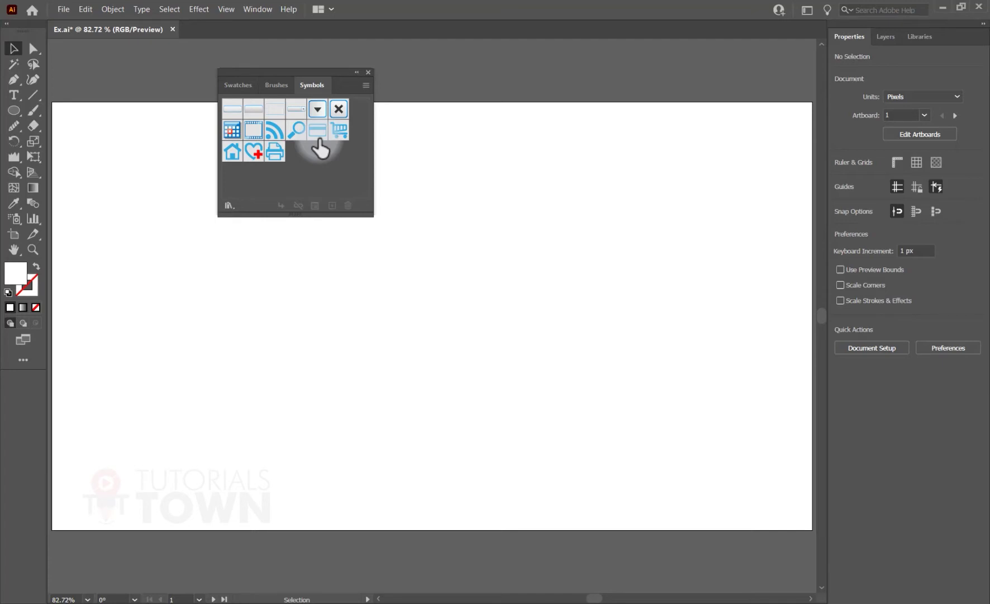
key(ctrl+n)
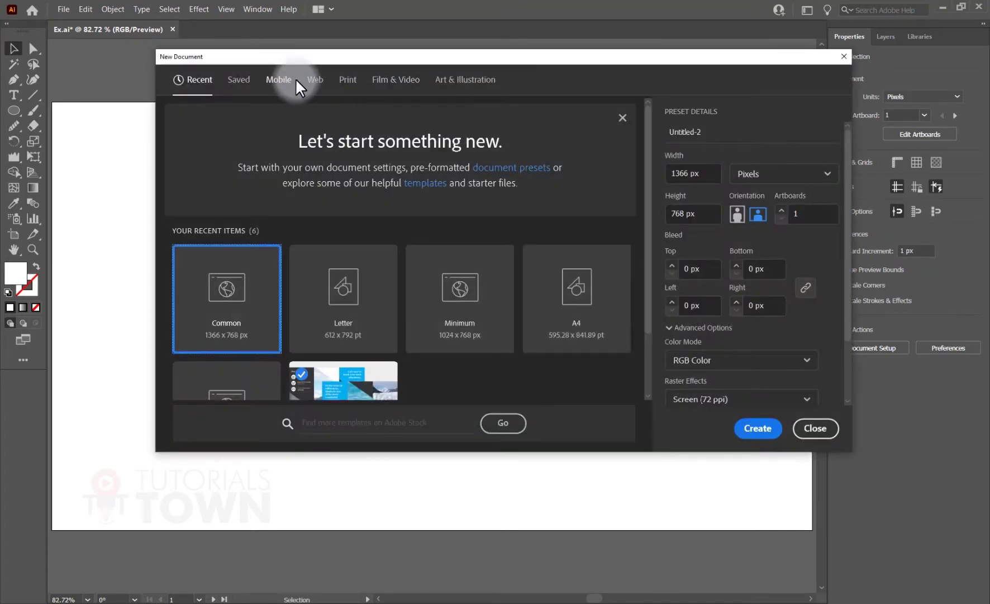
click(316, 81)
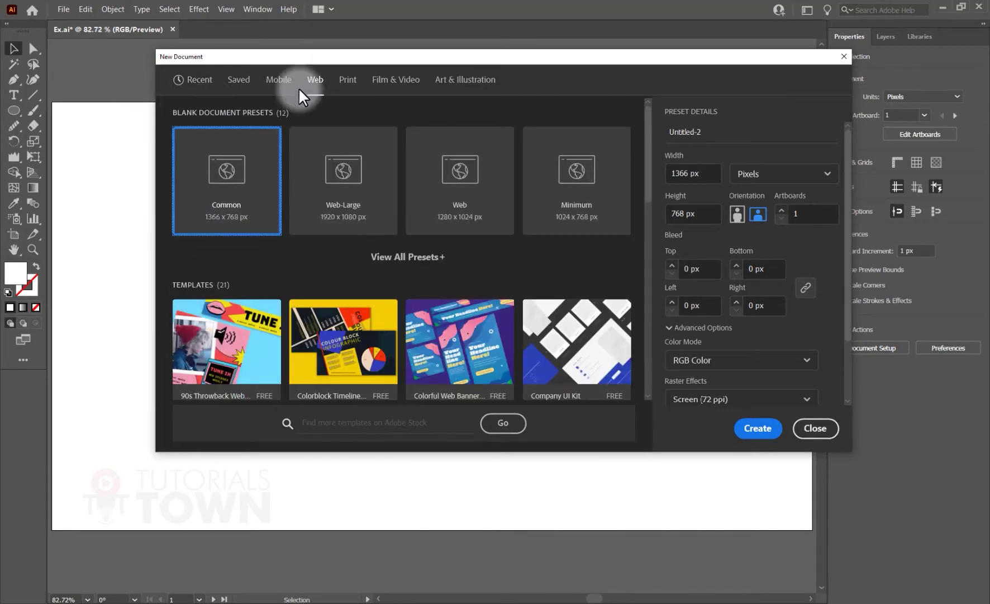
click(349, 84)
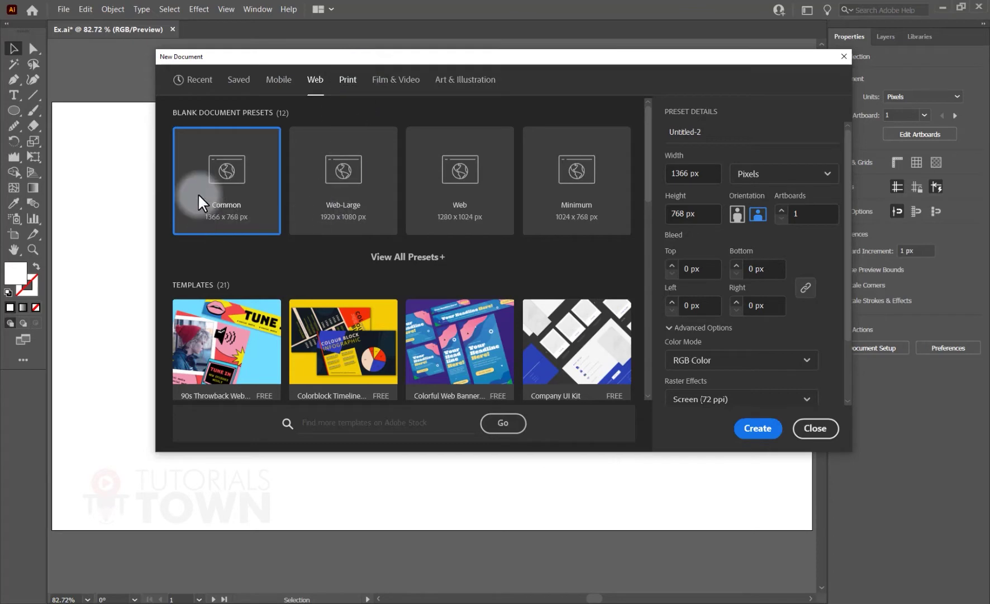
click(237, 187)
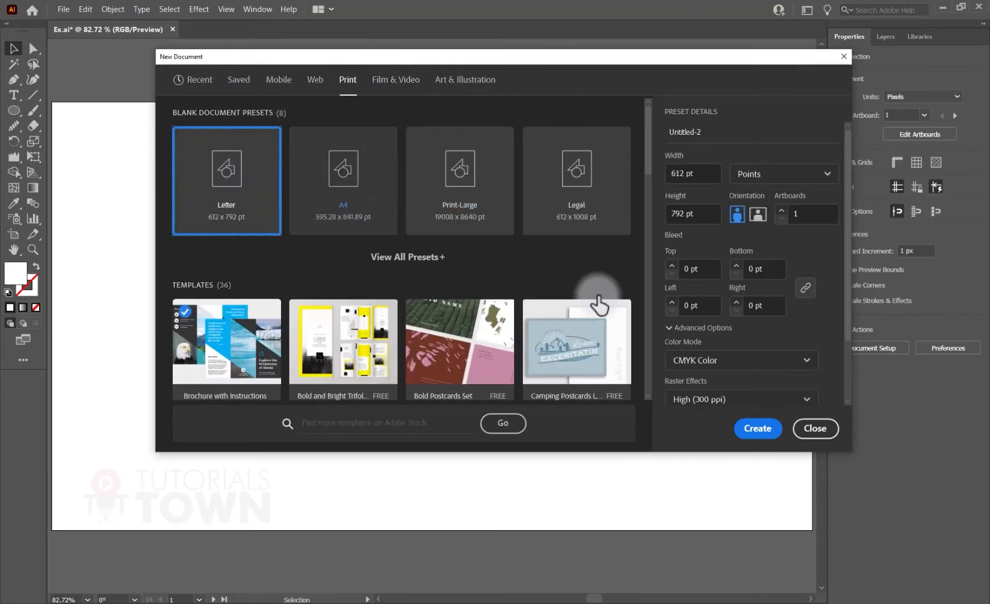
click(815, 428)
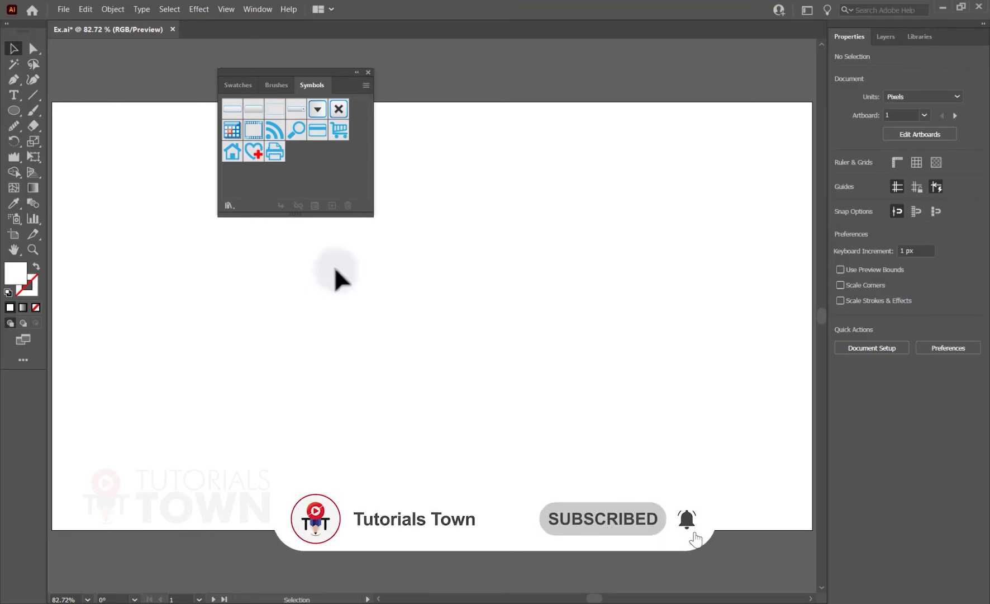
- Move the Symbols panel further left and display the Symbol Libraries list
drag(283, 72, 129, 56)
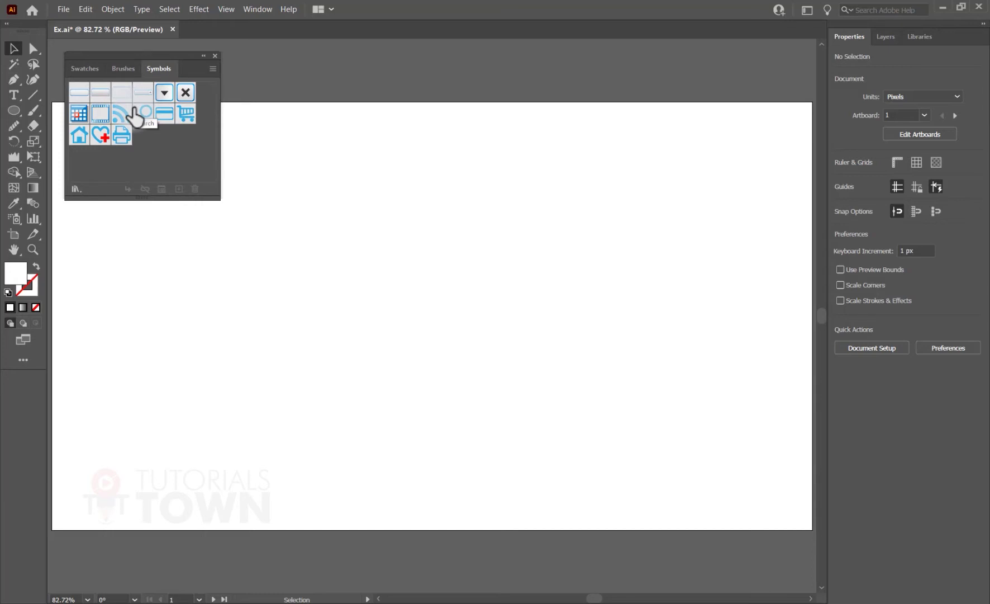
click(81, 186)
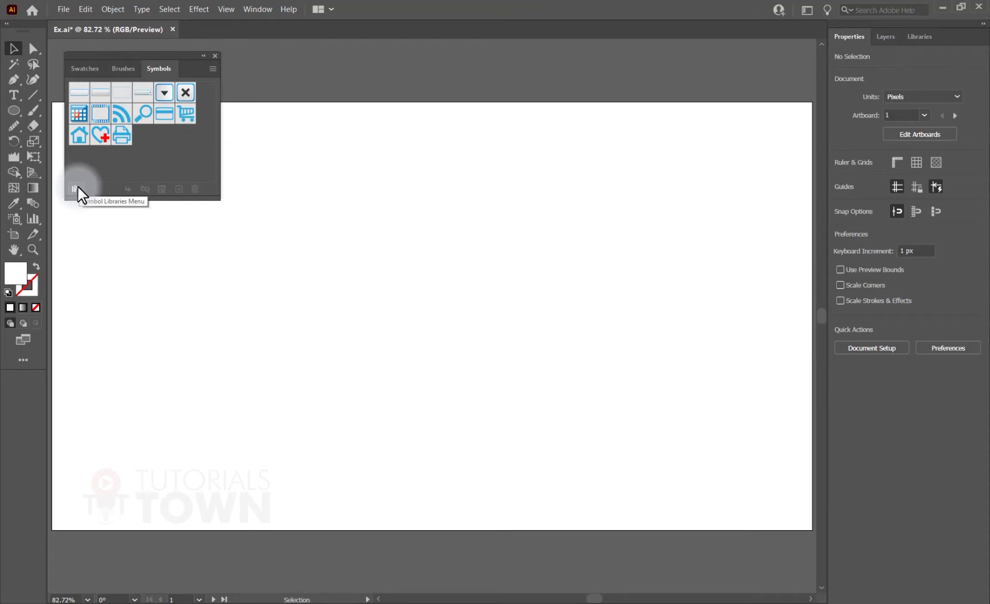
click(76, 189)
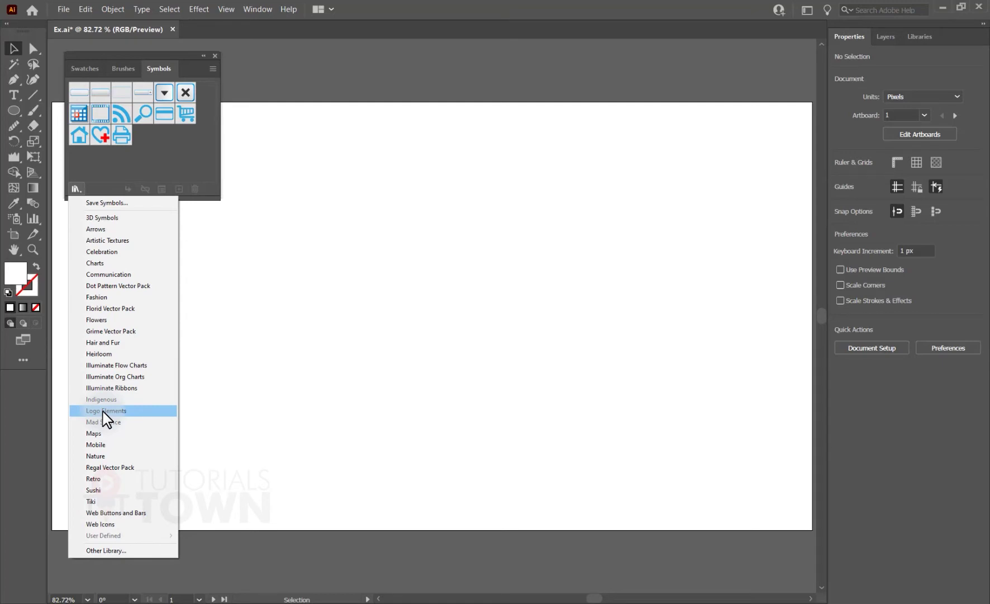
- Load the Logo Elements symbol library and place its enlarged panel beside the Symbols panel
click(102, 411)
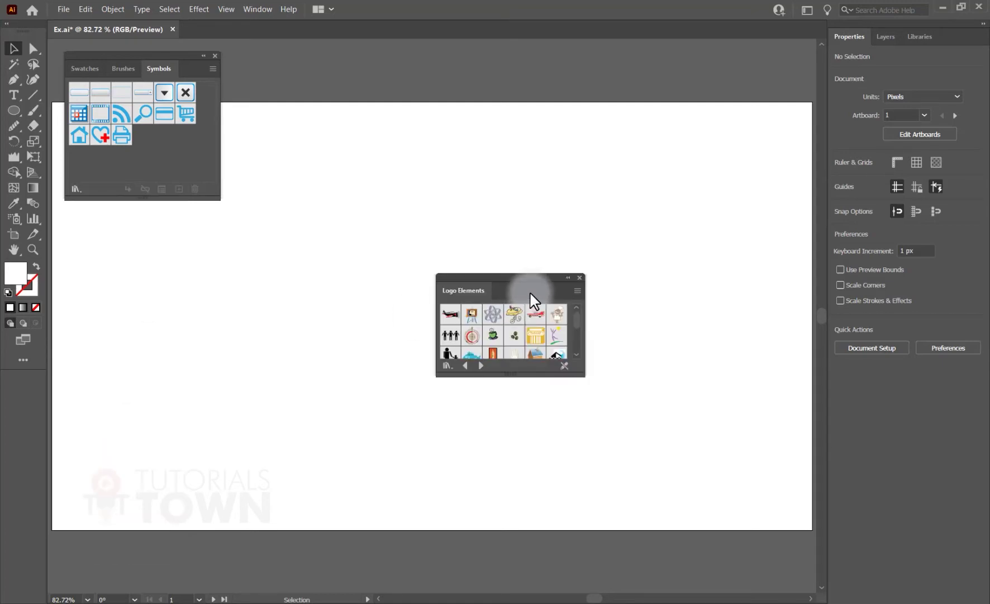
mouse_move(529, 276)
mouse_down()
mouse_move(367, 129)
mouse_move(334, 77)
mouse_up()
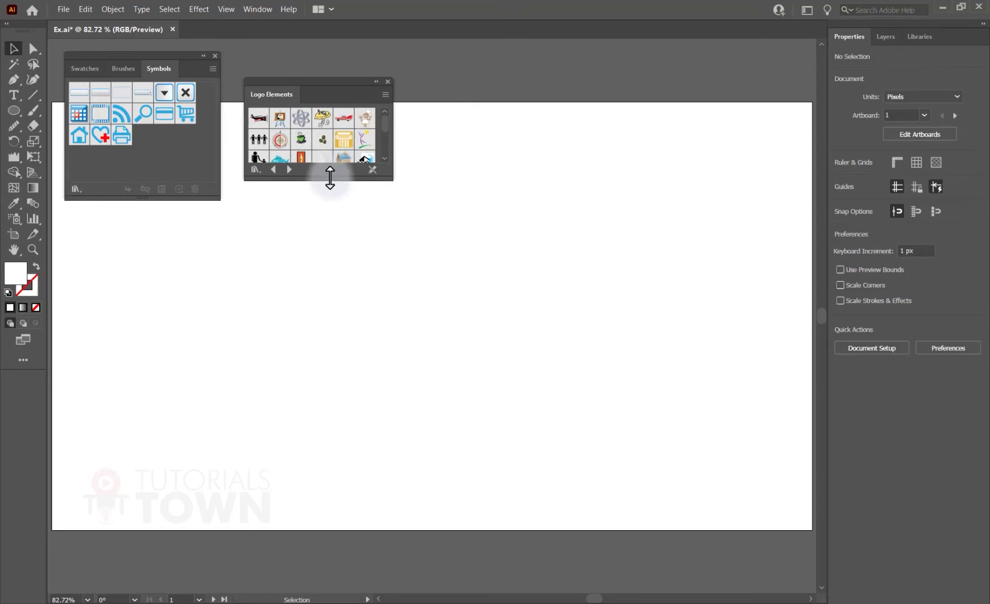
drag(329, 181, 325, 261)
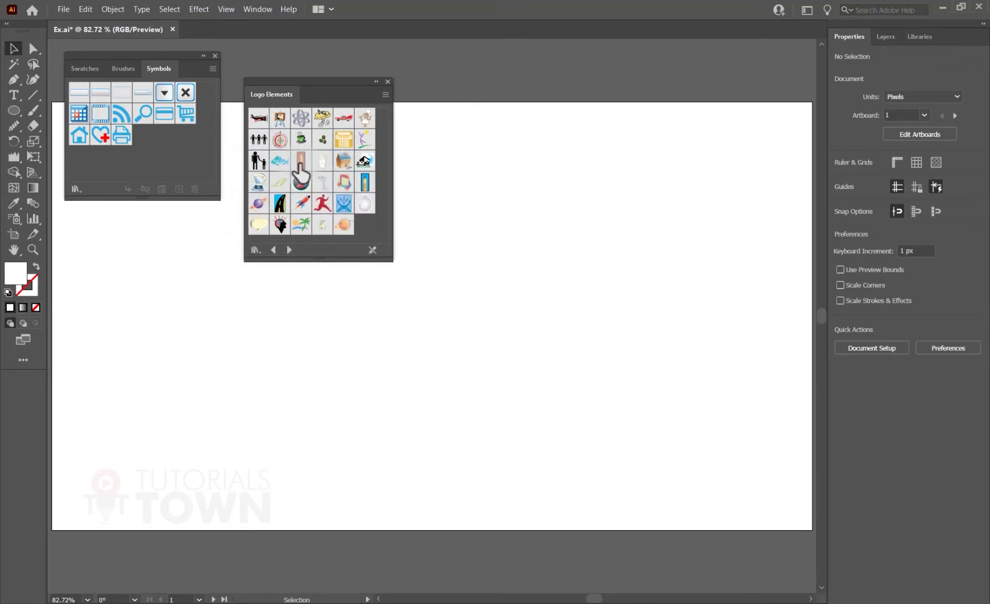
drag(312, 87, 293, 60)
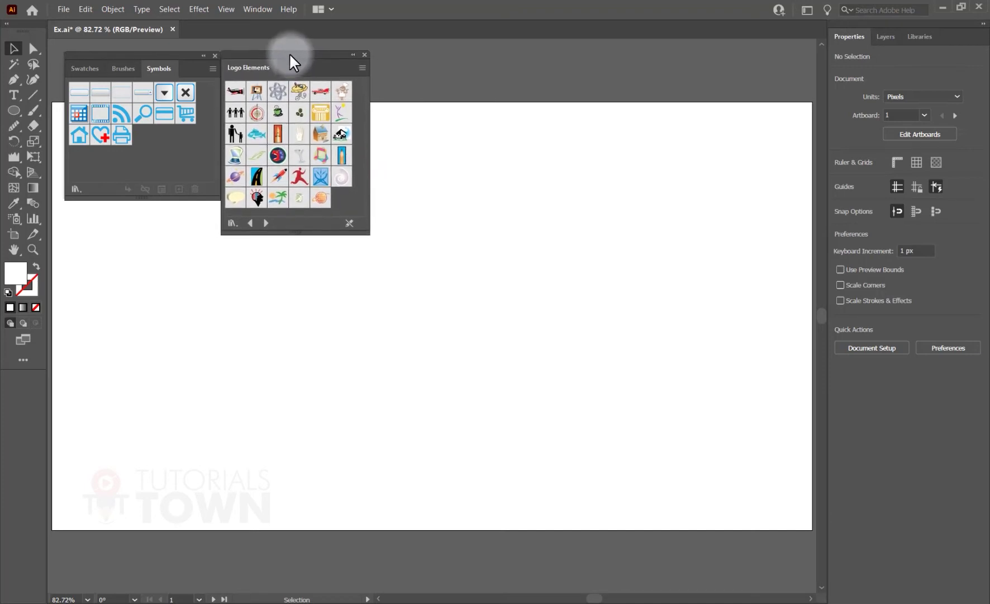
- Step through the libraries to Nature and add its butterfly to the document's symbols
click(267, 223)
click(267, 223)
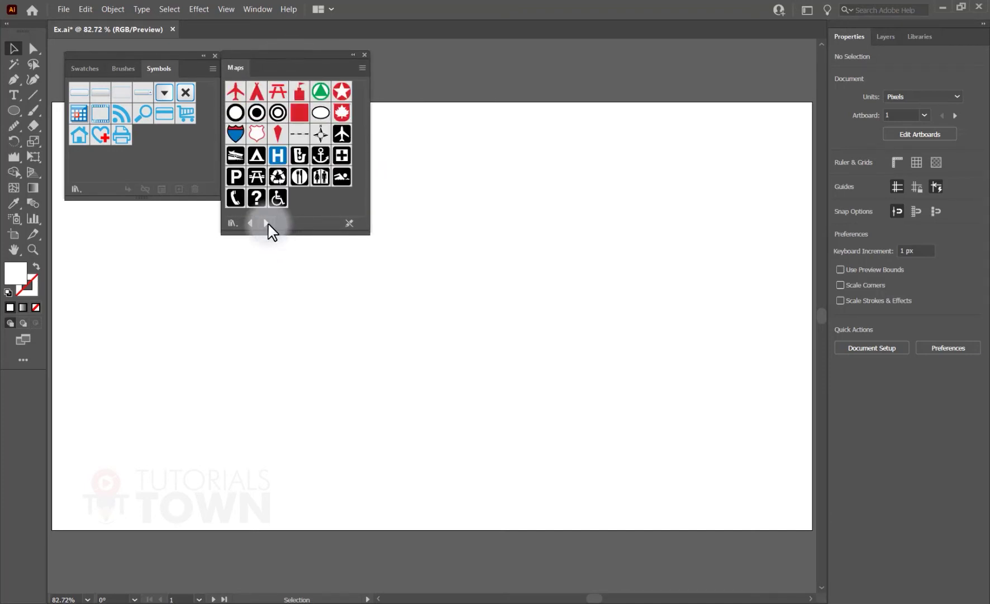
click(267, 223)
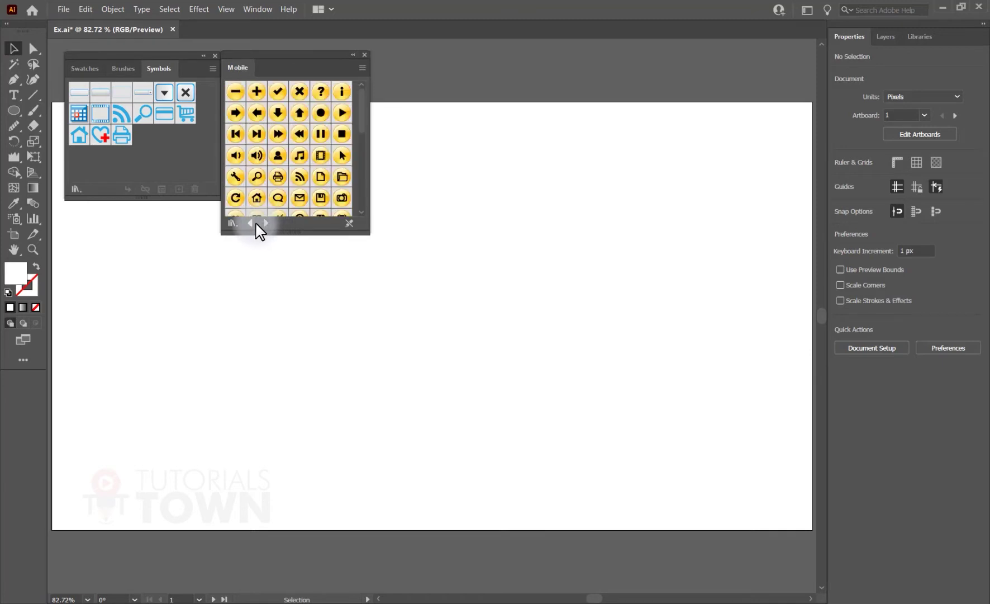
click(250, 223)
click(266, 223)
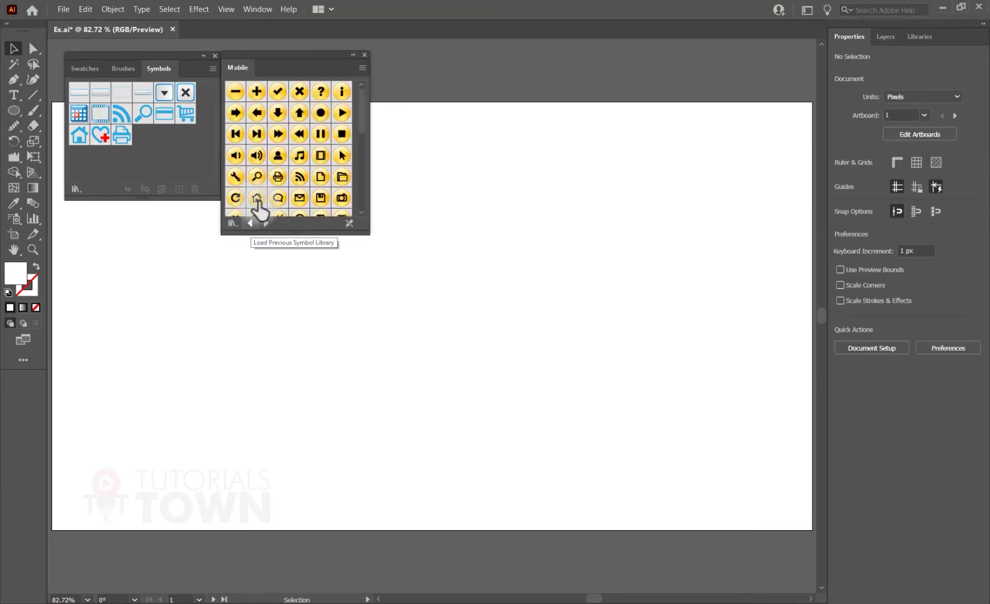
mouse_move(360, 134)
mouse_down()
mouse_move(360, 201)
mouse_move(359, 124)
mouse_up()
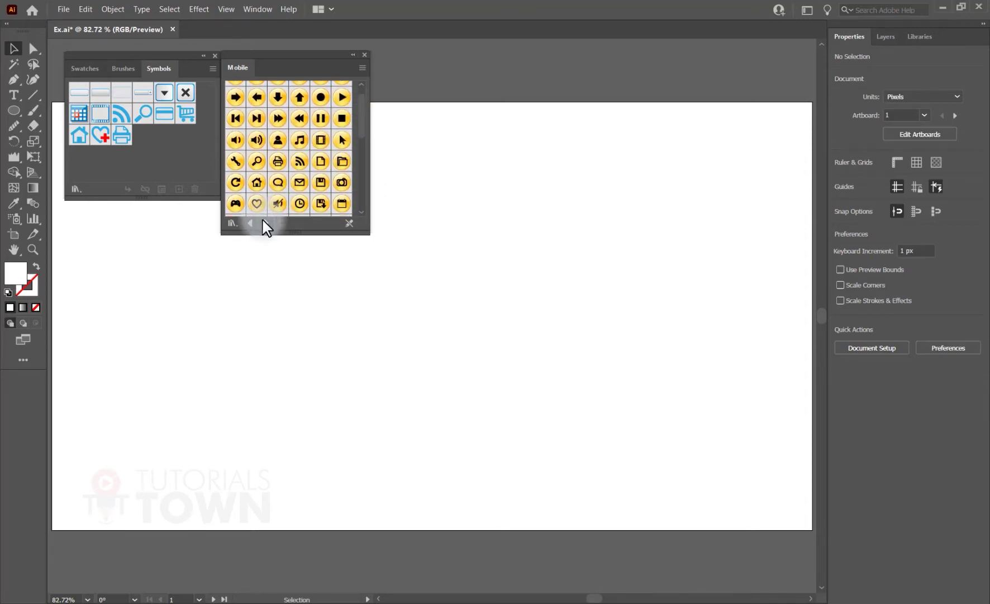
click(264, 222)
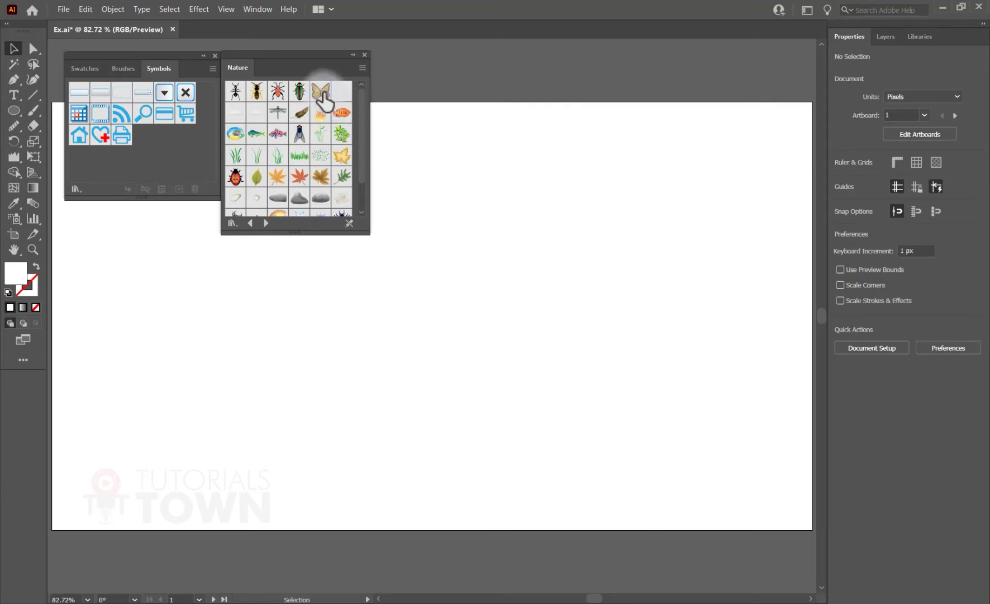
drag(320, 92, 143, 138)
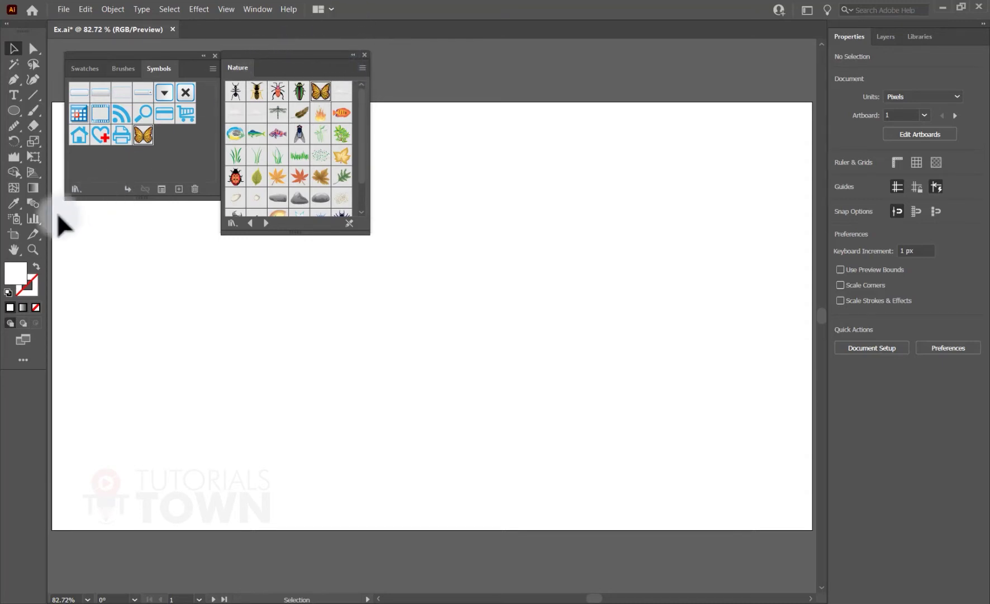
- Deselect the butterfly, switch to the Symbol Sprayer Tool, and dismiss the no-symbol-chosen warning
click(123, 177)
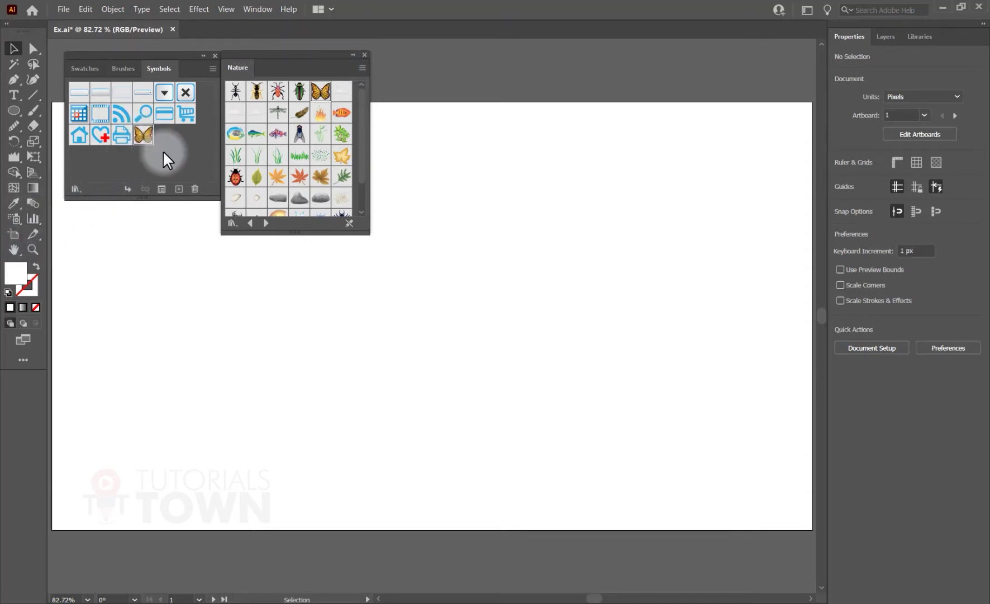
click(15, 219)
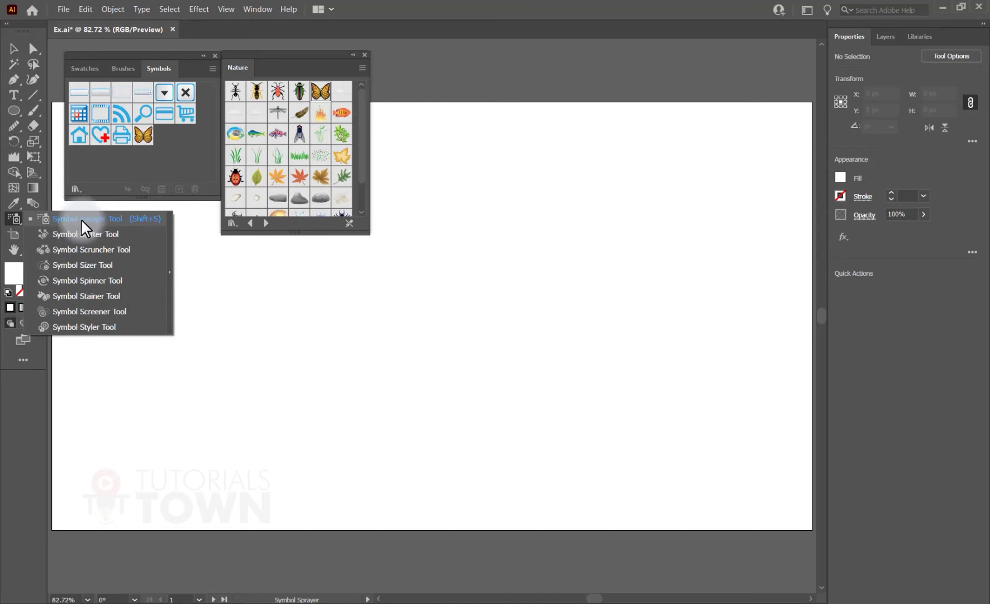
click(81, 221)
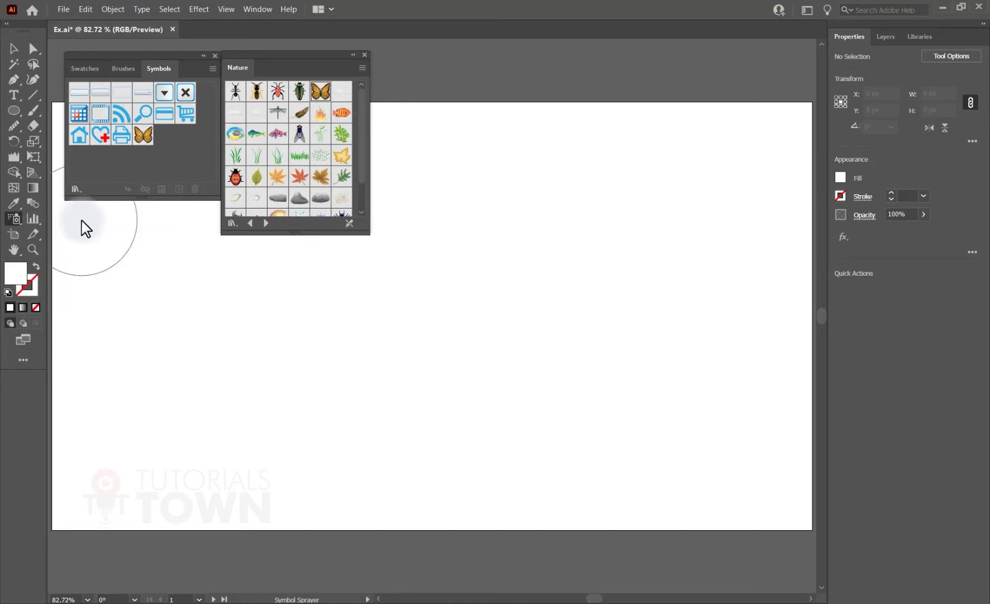
click(224, 301)
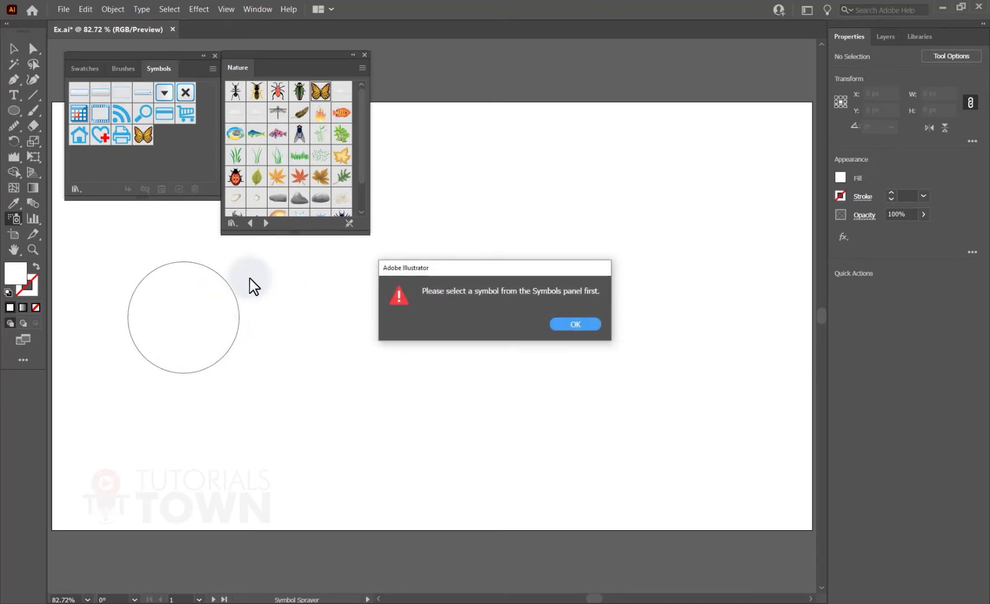
drag(452, 267, 409, 270)
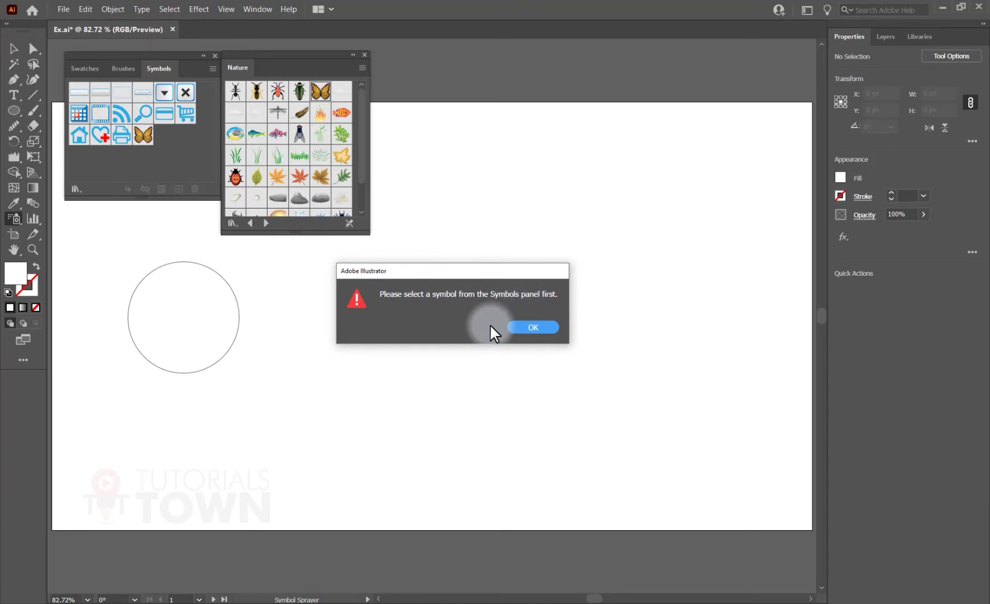
click(533, 328)
click(153, 67)
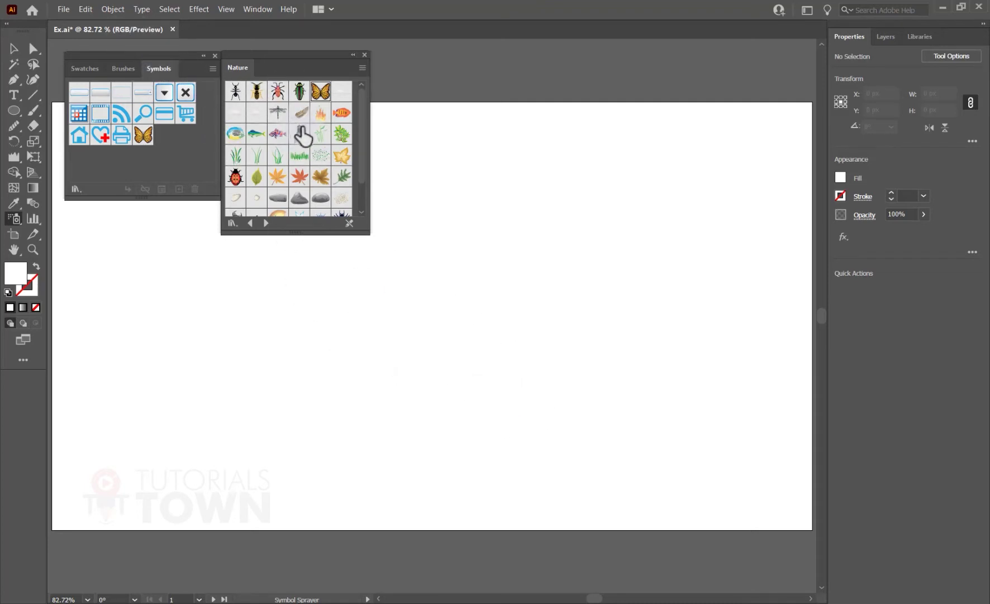
- Choose the Ladybug symbol, spray an arc of ladybugs, and open the Symbol Sprayer options
click(236, 178)
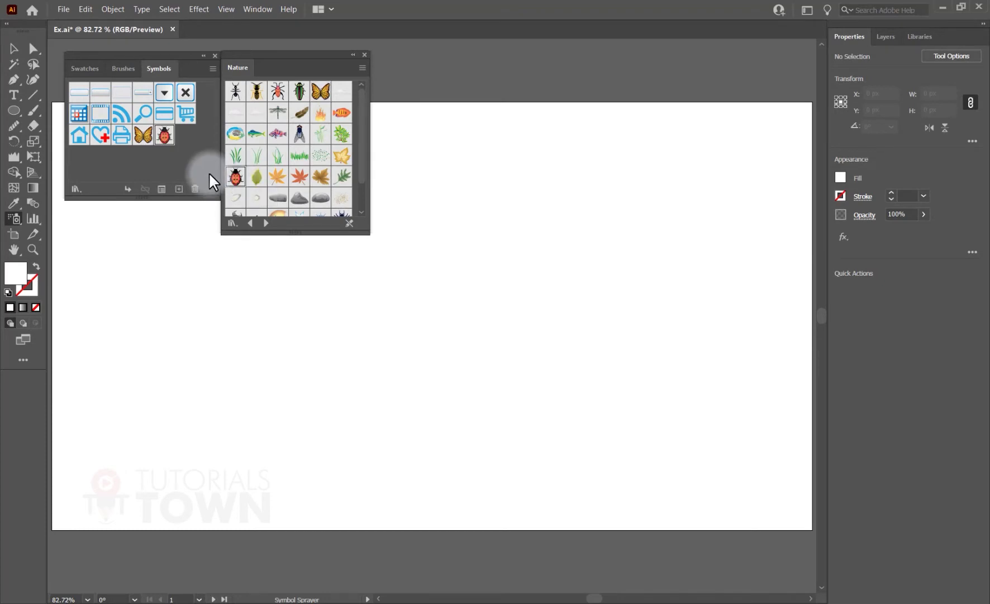
click(167, 139)
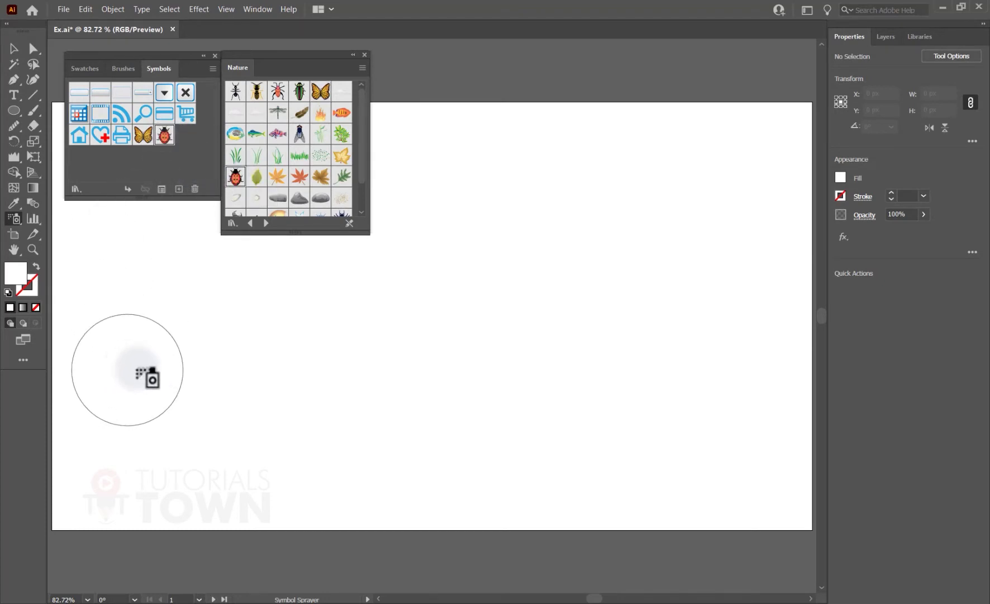
drag(151, 445, 469, 288)
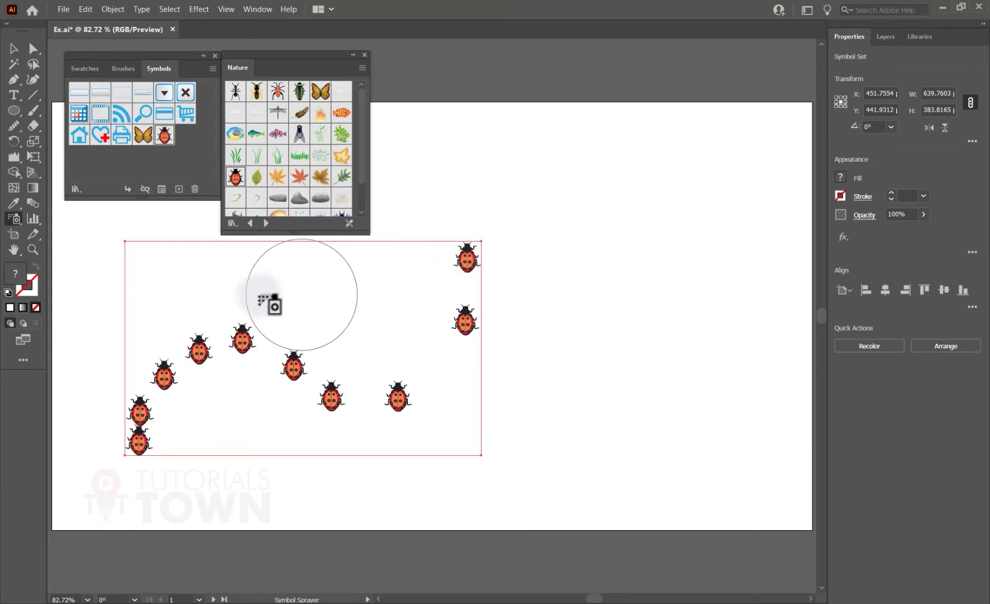
double_click(15, 219)
drag(466, 180, 294, 121)
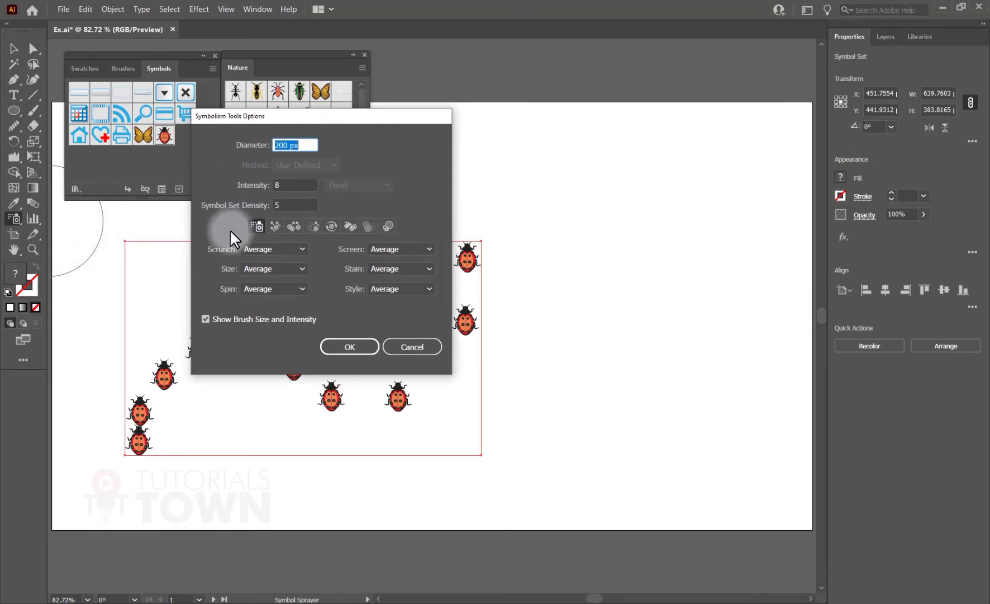
- Change the Symbol Set Density and spray many more ladybugs into the existing set
click(286, 205)
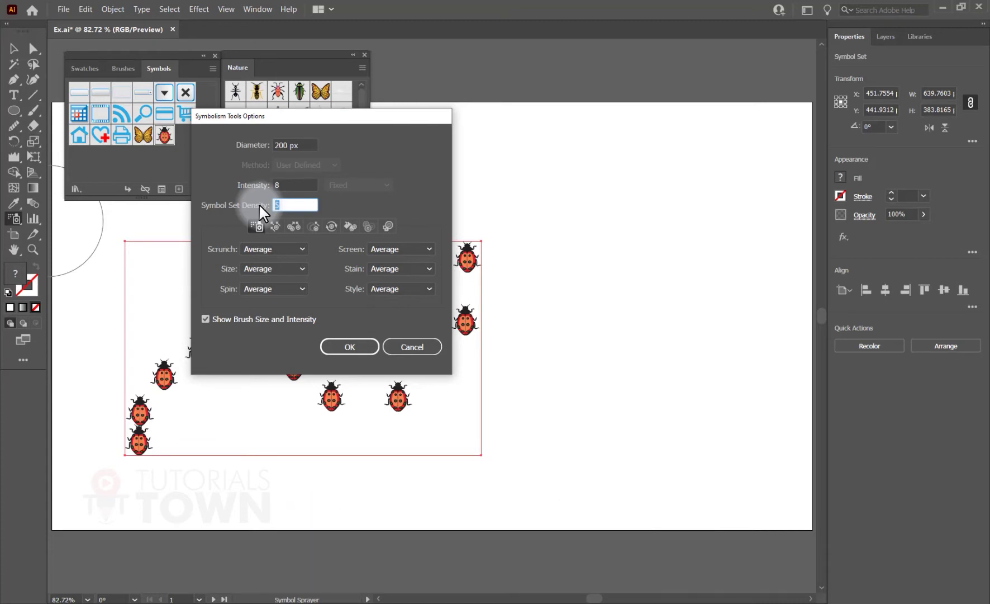
text(1)
key(Return)
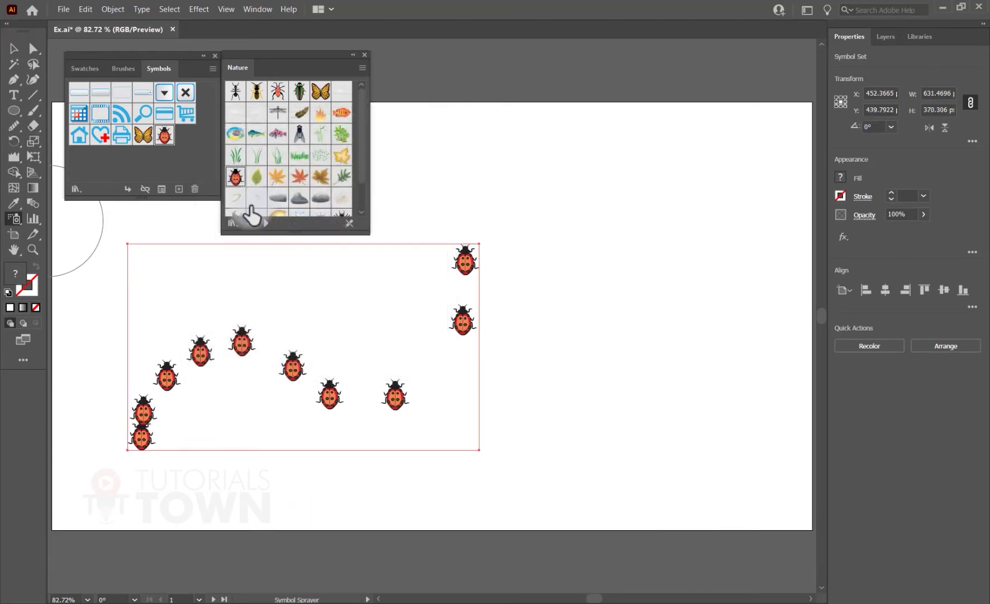
mouse_move(280, 364)
mouse_down()
mouse_move(331, 309)
mouse_move(397, 269)
mouse_move(236, 283)
mouse_move(216, 347)
mouse_move(259, 360)
mouse_move(290, 431)
mouse_up()
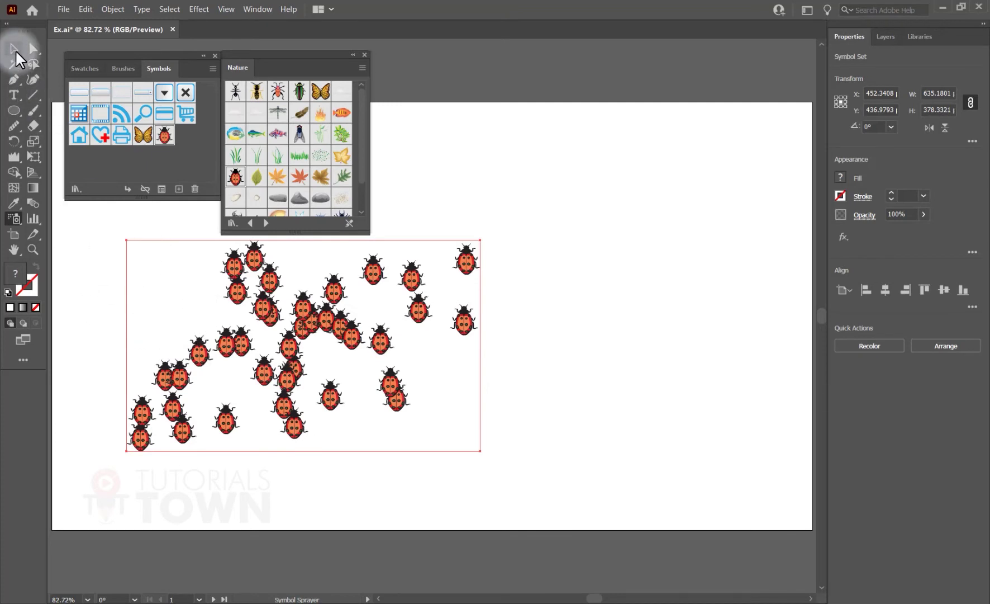
- Deselect the ladybugs and spray a new set of orange fish to their right
click(14, 49)
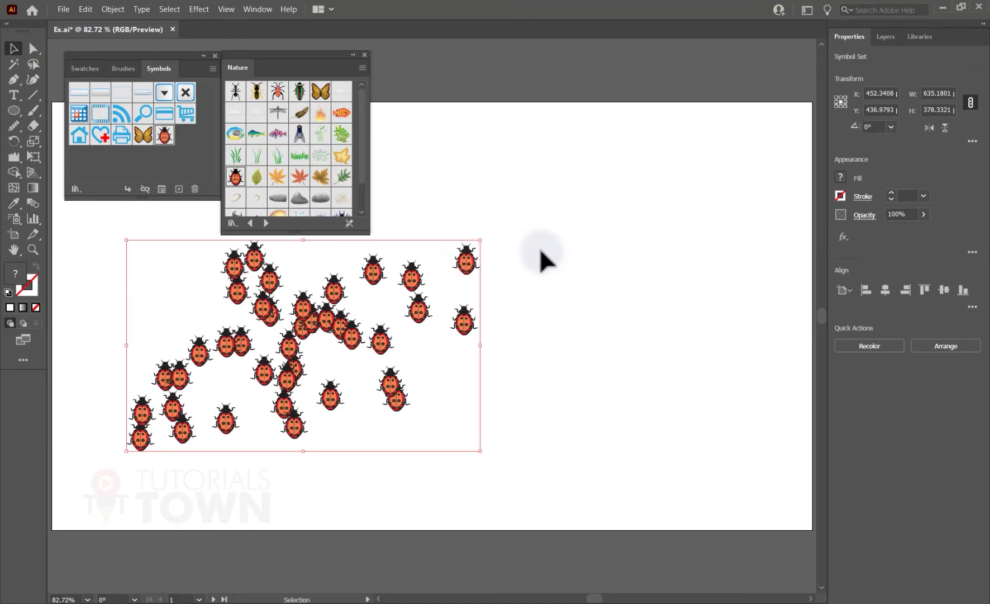
click(533, 264)
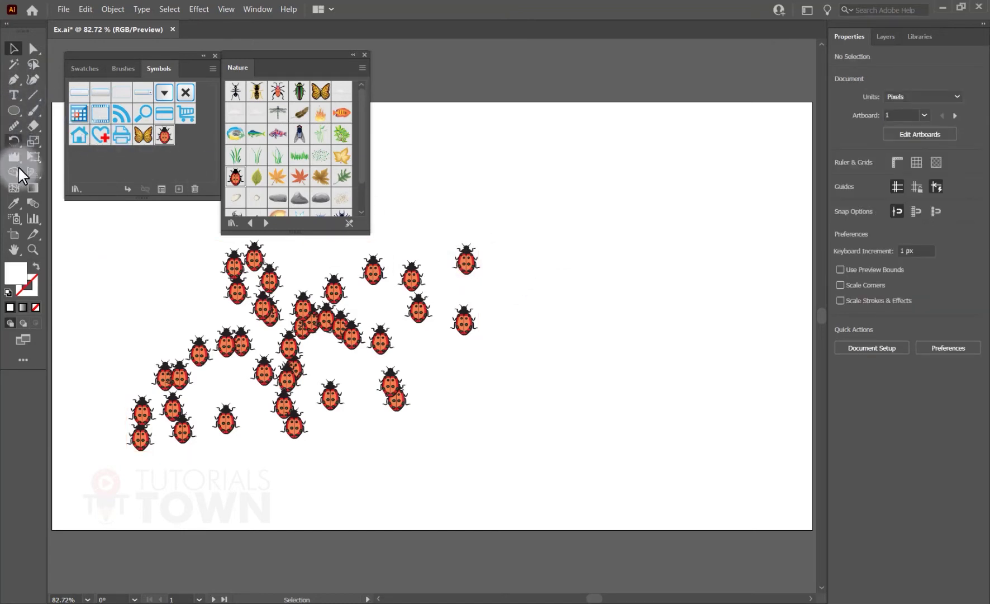
click(14, 219)
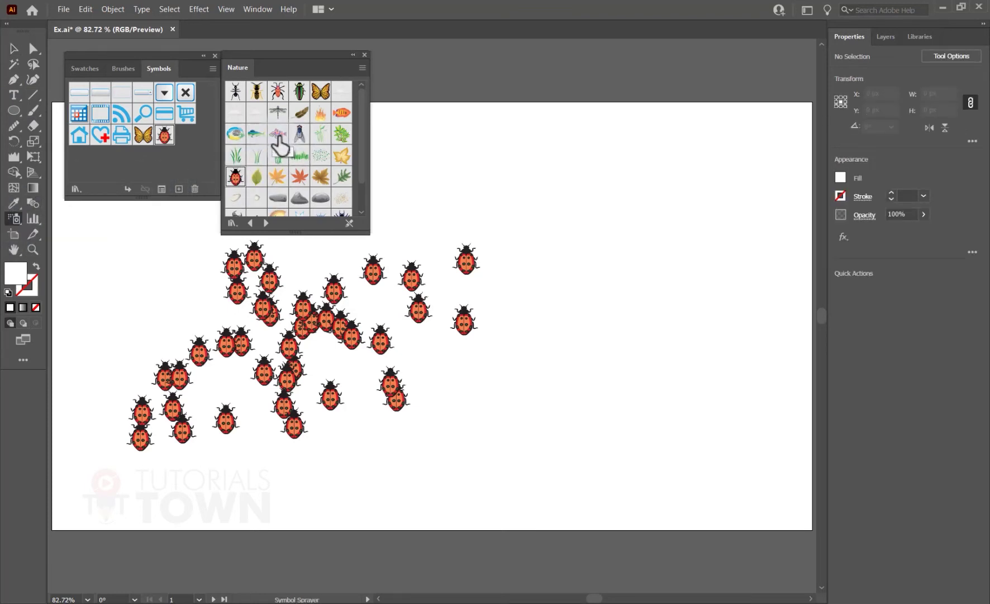
click(342, 113)
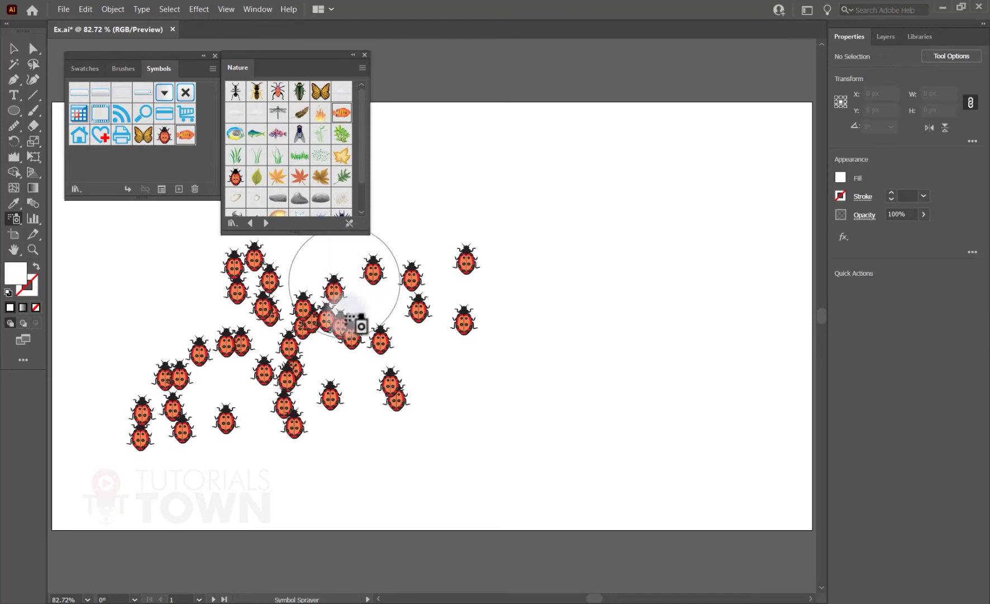
mouse_move(400, 442)
mouse_down()
mouse_move(549, 336)
mouse_move(542, 167)
mouse_up()
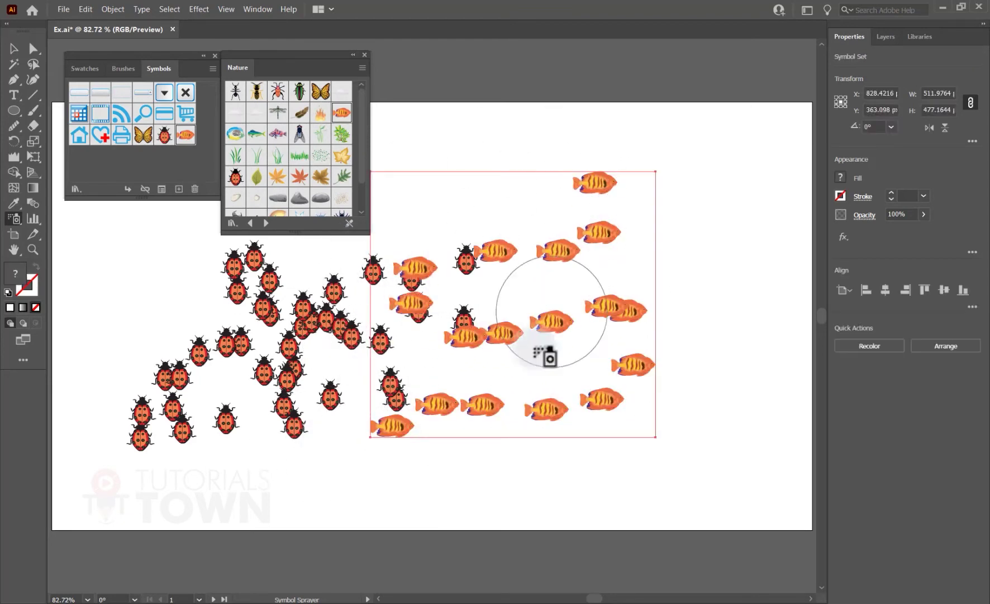
- Move the ladybug set left and the fish set up-right, then select the ladybug set
mouse_move(302, 321)
mouse_down()
mouse_move(230, 332)
mouse_move(235, 321)
mouse_up()
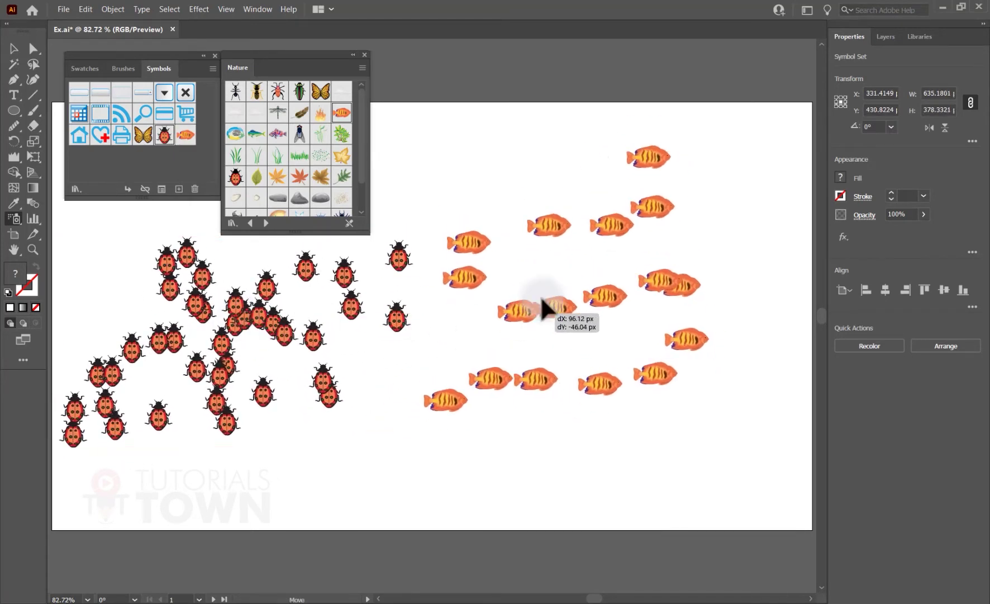
drag(479, 339, 551, 313)
key(shift+s)
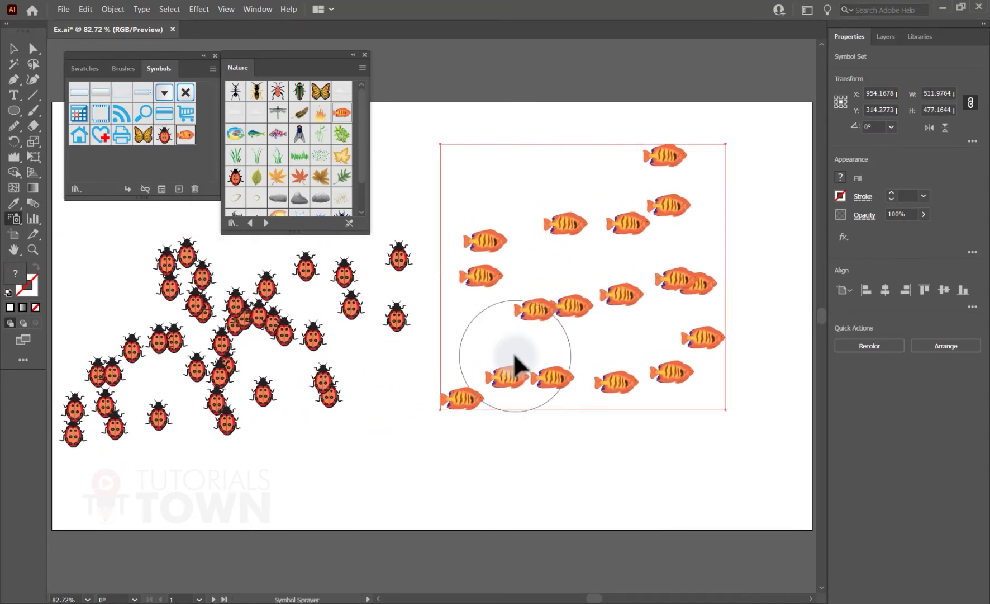
ctrl+click(365, 354)
drag(13, 218, 104, 230)
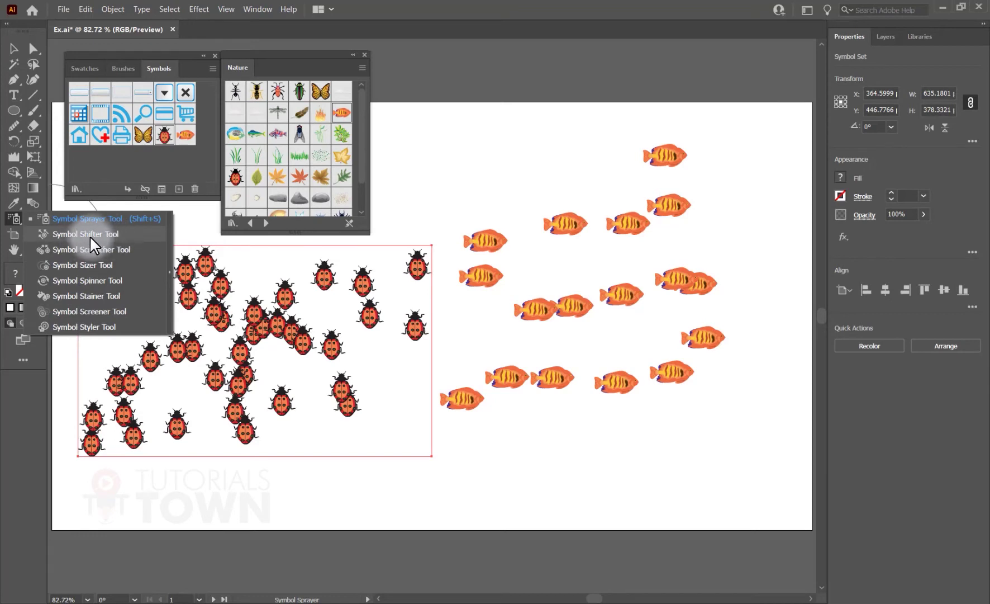
- Push some clustered ladybugs aside with the Symbol Shifter and close the Nature and Symbols panels
click(86, 233)
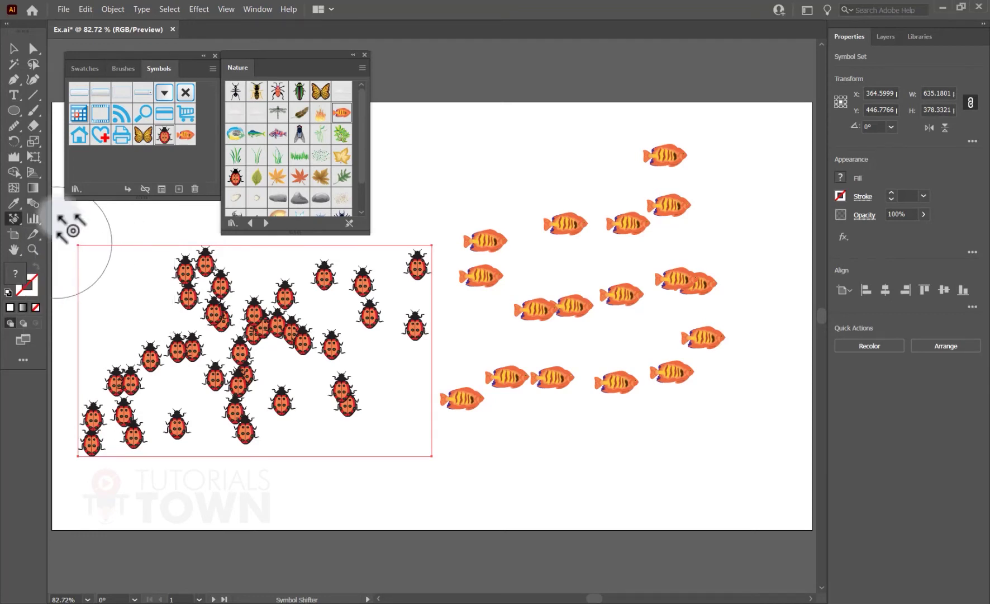
drag(242, 320, 221, 310)
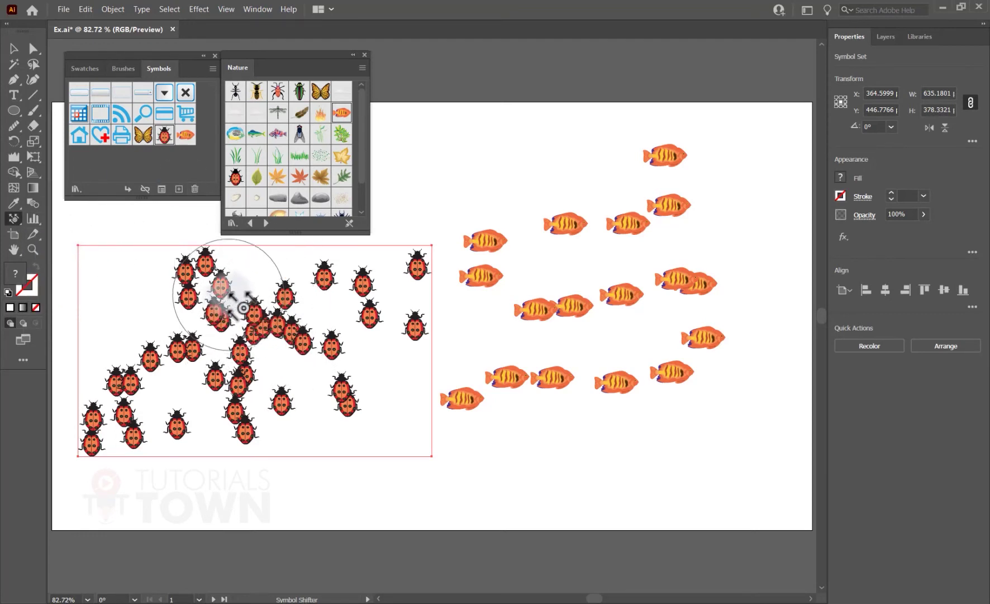
click(364, 54)
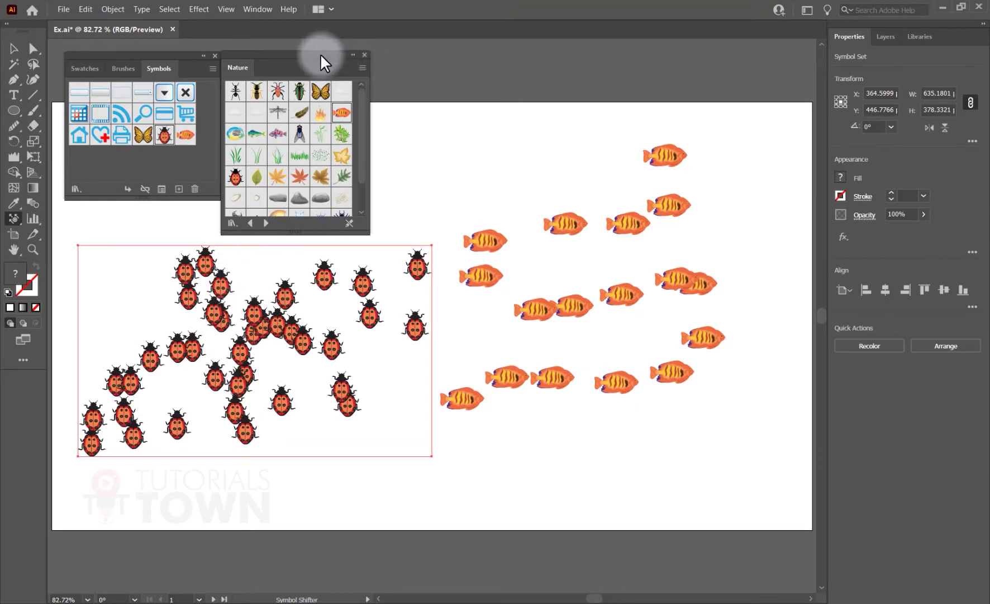
click(215, 56)
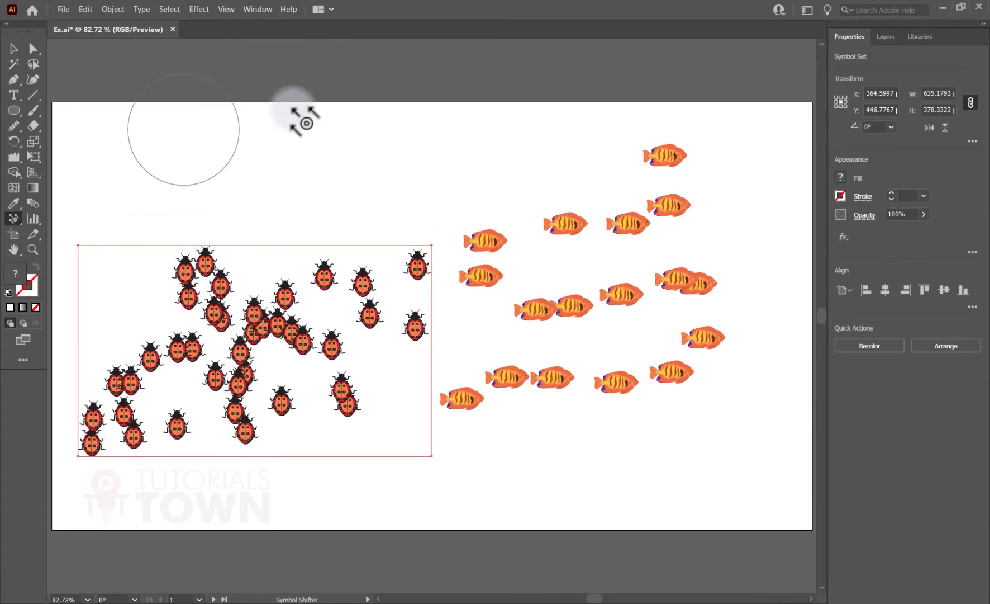
drag(255, 438, 259, 446)
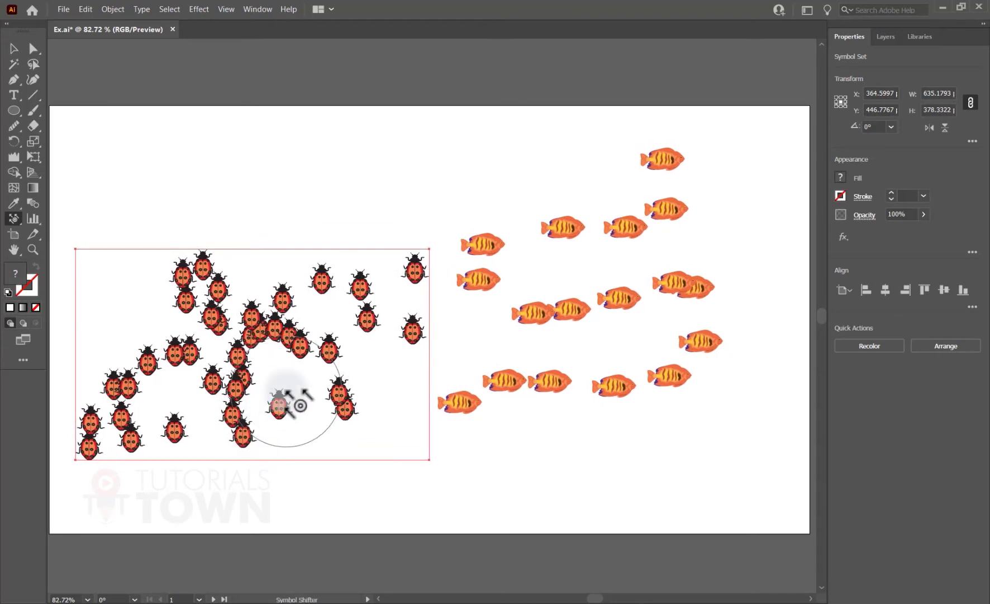
- Shift the remaining ladybugs outward so they spread more evenly across the set
mouse_move(266, 332)
mouse_down()
mouse_move(218, 301)
mouse_move(200, 306)
mouse_move(200, 275)
mouse_move(153, 223)
mouse_up()
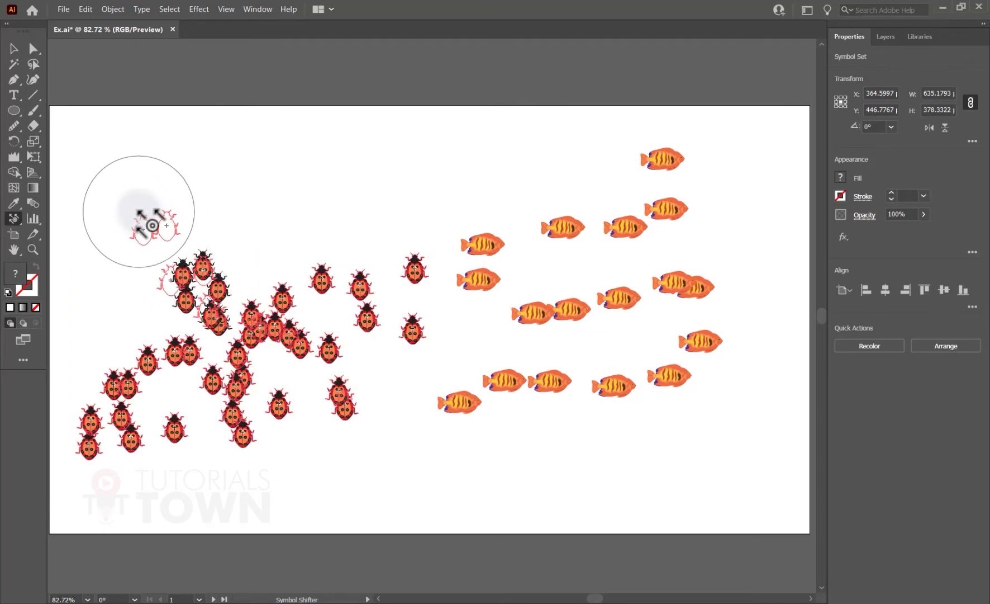
mouse_move(198, 285)
mouse_down()
mouse_move(136, 396)
mouse_move(100, 329)
mouse_up()
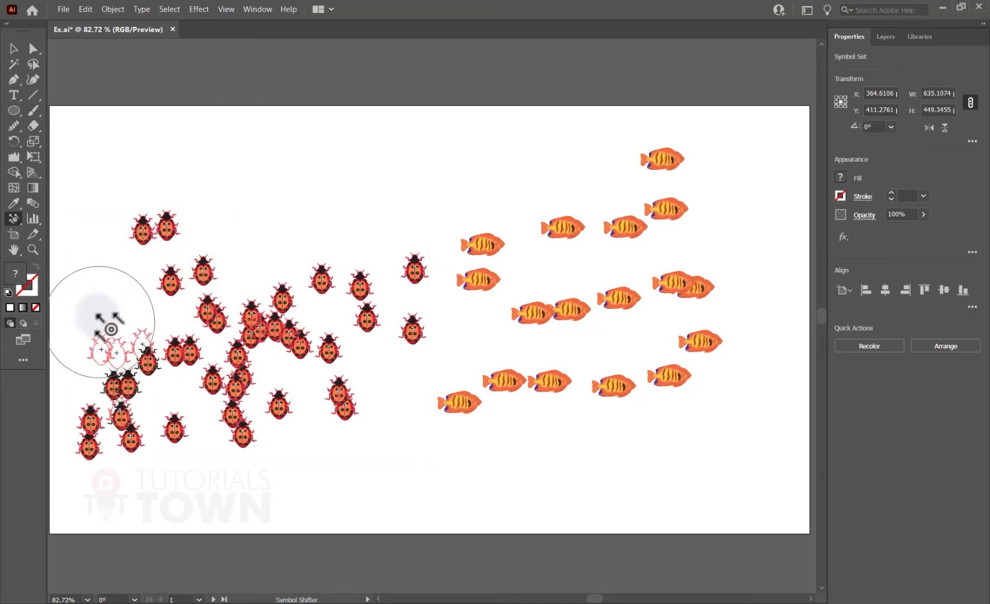
drag(276, 298, 284, 229)
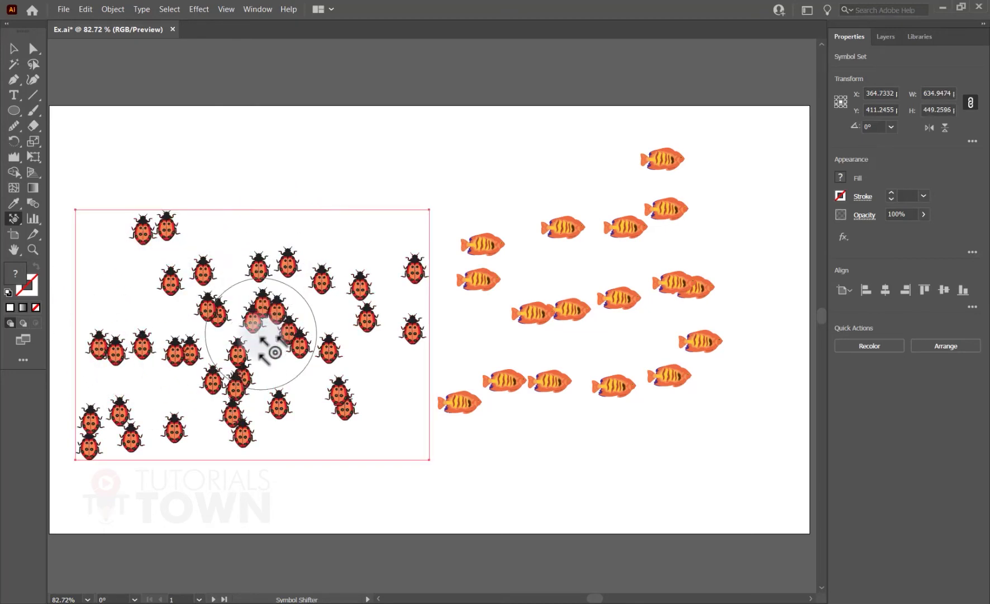
mouse_move(261, 331)
mouse_down()
mouse_move(374, 426)
mouse_move(431, 453)
mouse_up()
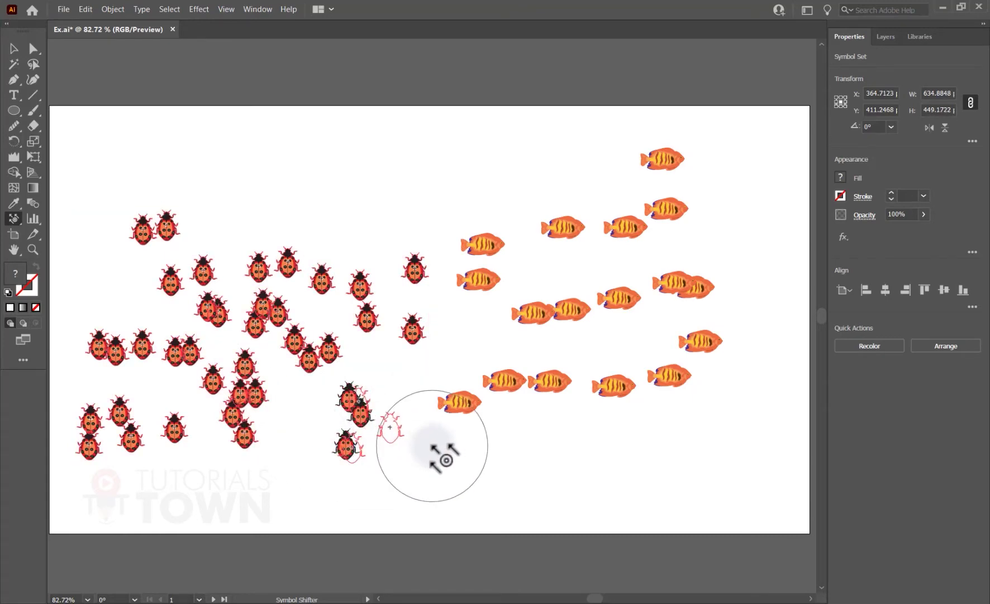
mouse_move(270, 409)
mouse_down()
mouse_move(256, 407)
mouse_move(289, 404)
mouse_up()
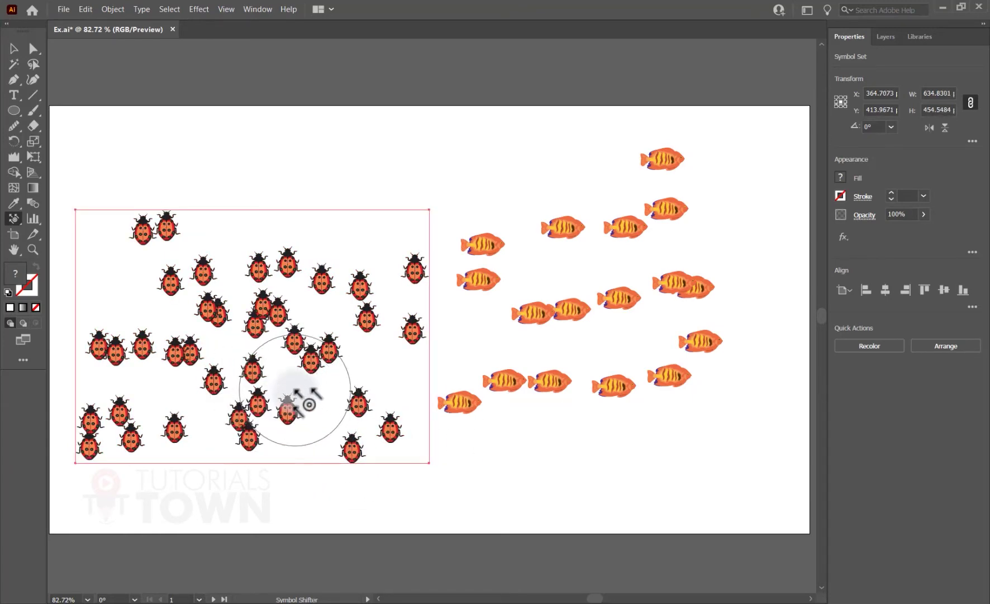
- Reduce the Symbol Shifter diameter and nudge the top-left ladybug pair further apart
double_click(13, 219)
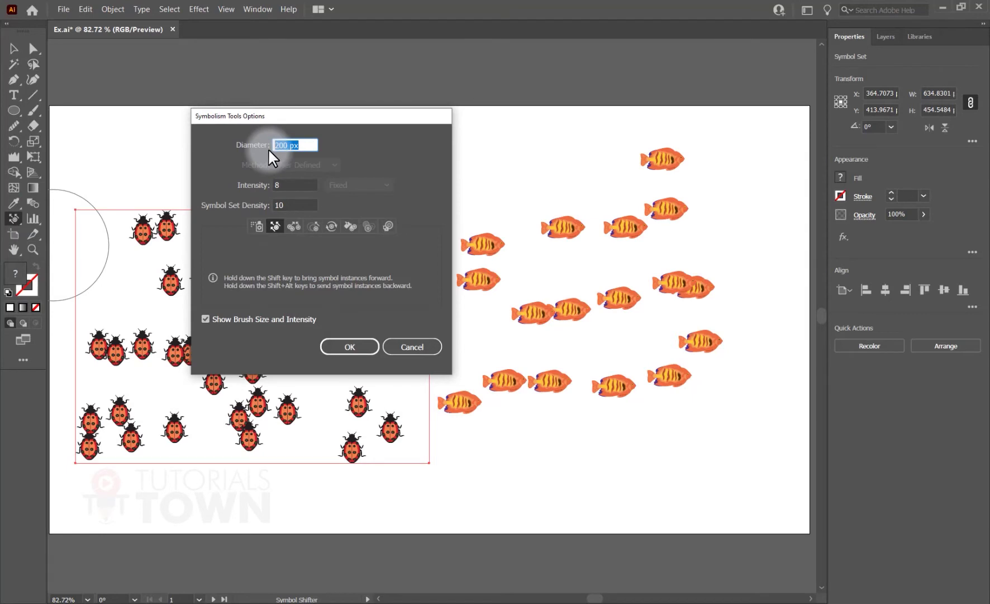
key(Return)
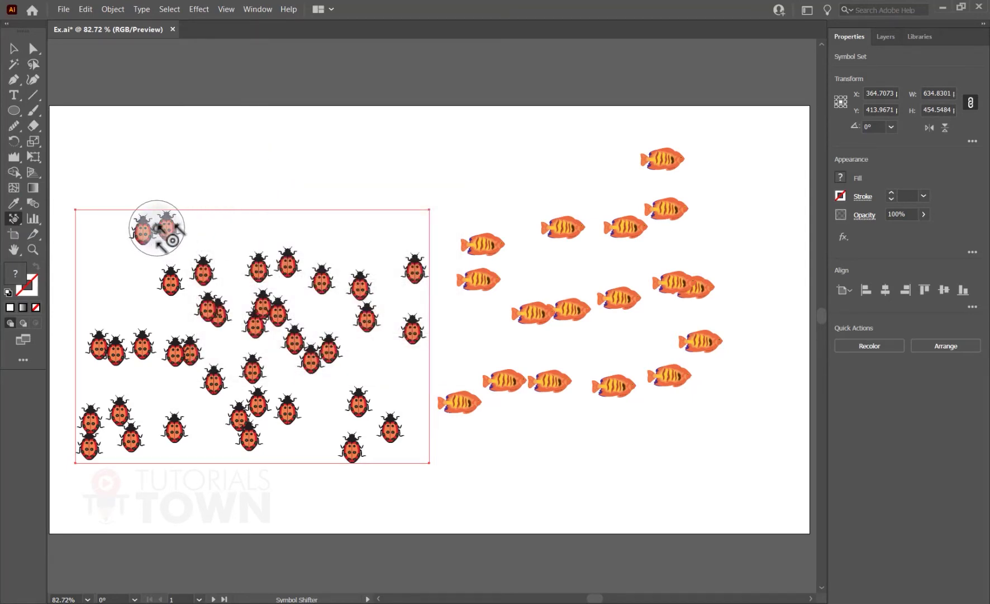
mouse_move(163, 223)
mouse_down()
mouse_move(218, 282)
mouse_move(177, 287)
mouse_move(144, 265)
mouse_move(171, 326)
mouse_move(106, 342)
mouse_up()
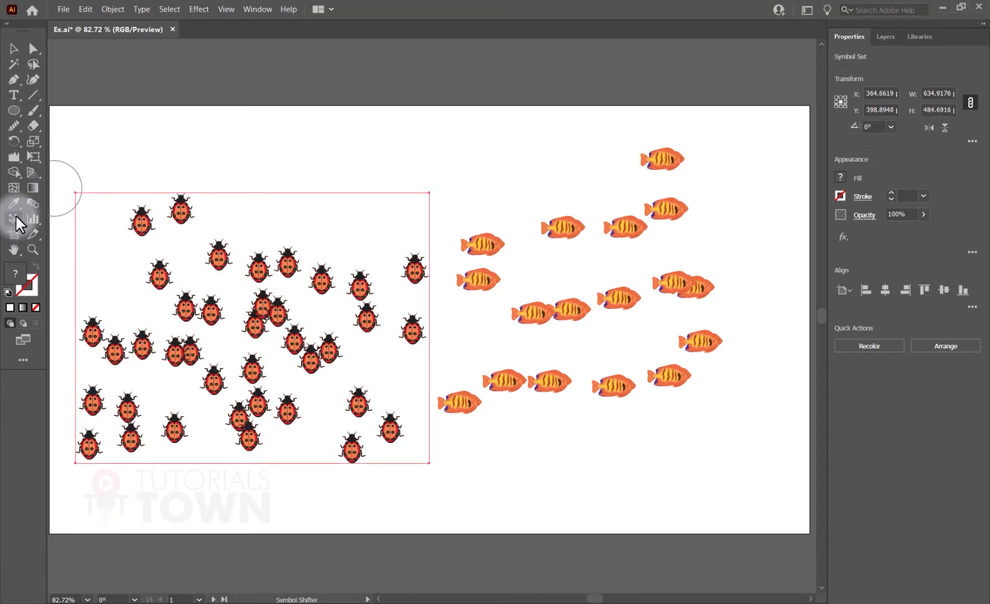
drag(14, 219, 67, 255)
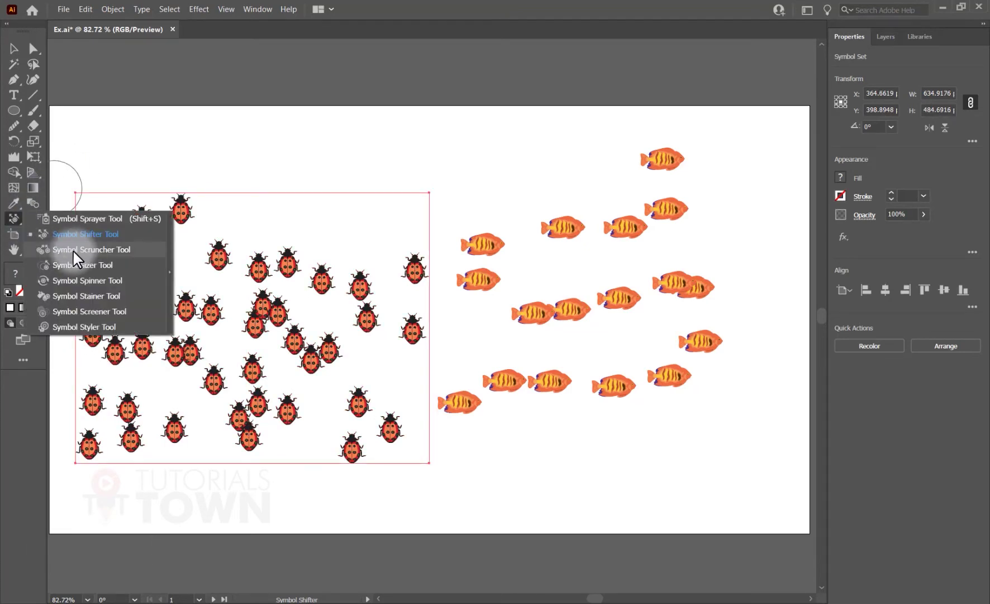
- Pull the top-left ladybugs together with the Symbol Scruncher and set its diameter to 250
click(49, 249)
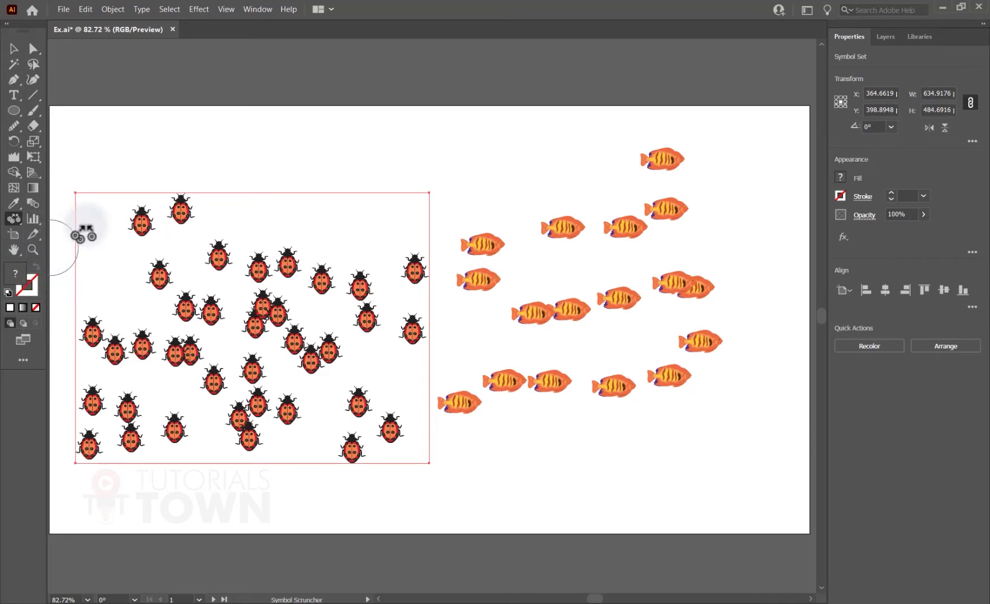
mouse_move(199, 232)
mouse_down()
mouse_move(172, 217)
mouse_move(162, 223)
mouse_up()
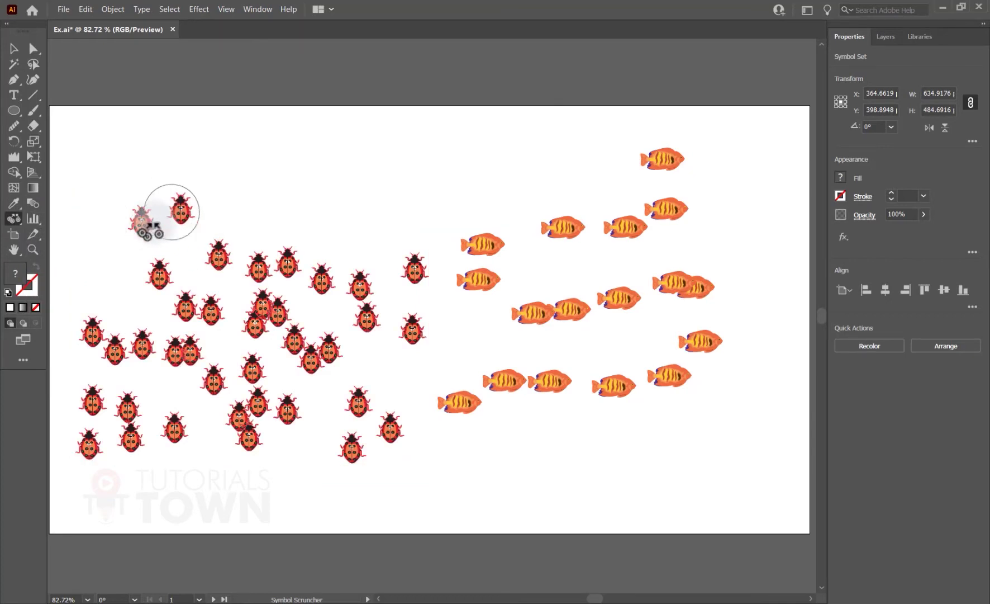
drag(160, 229, 158, 221)
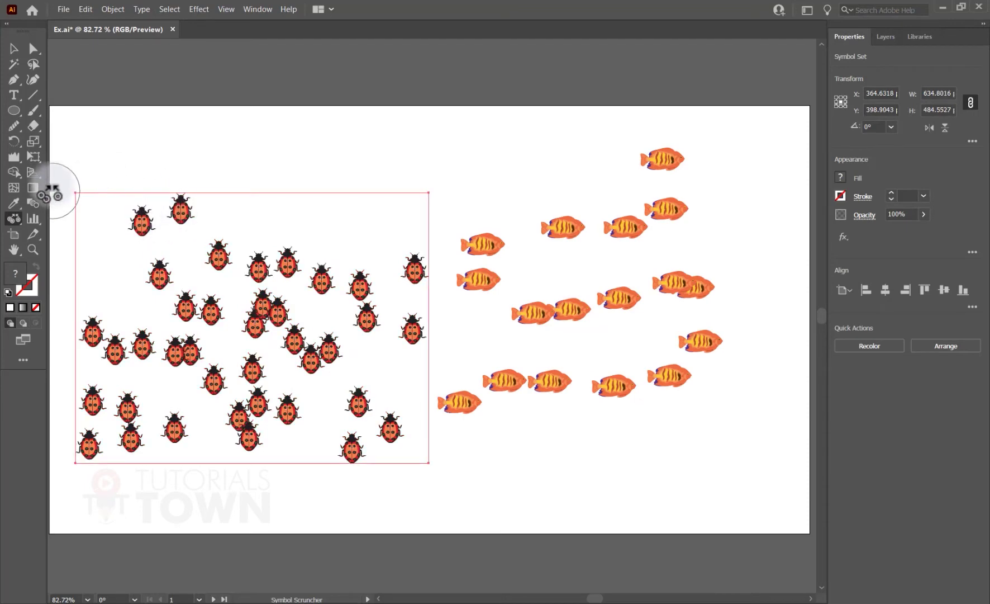
double_click(14, 218)
text(250)
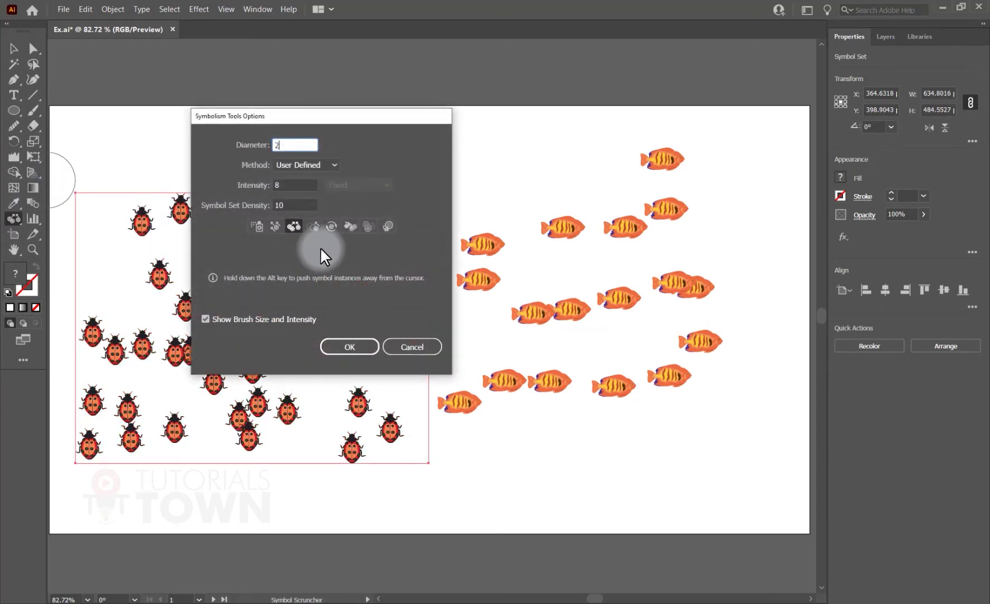
key(Return)
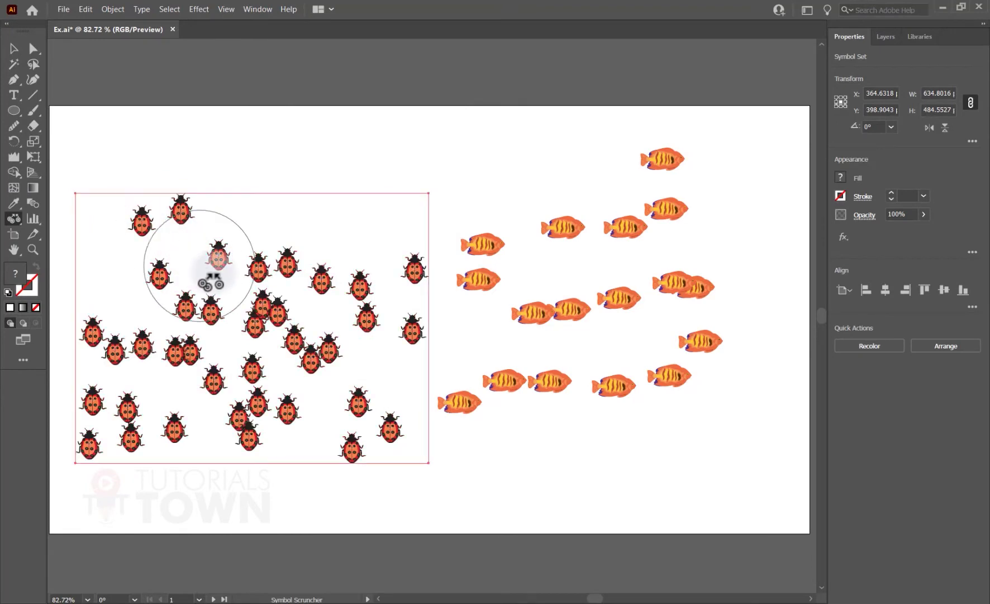
- Regroup ladybugs in the upper middle, centre, left, and lower areas of the set
mouse_move(265, 291)
mouse_down()
mouse_move(262, 312)
mouse_move(279, 317)
mouse_move(268, 313)
mouse_up()
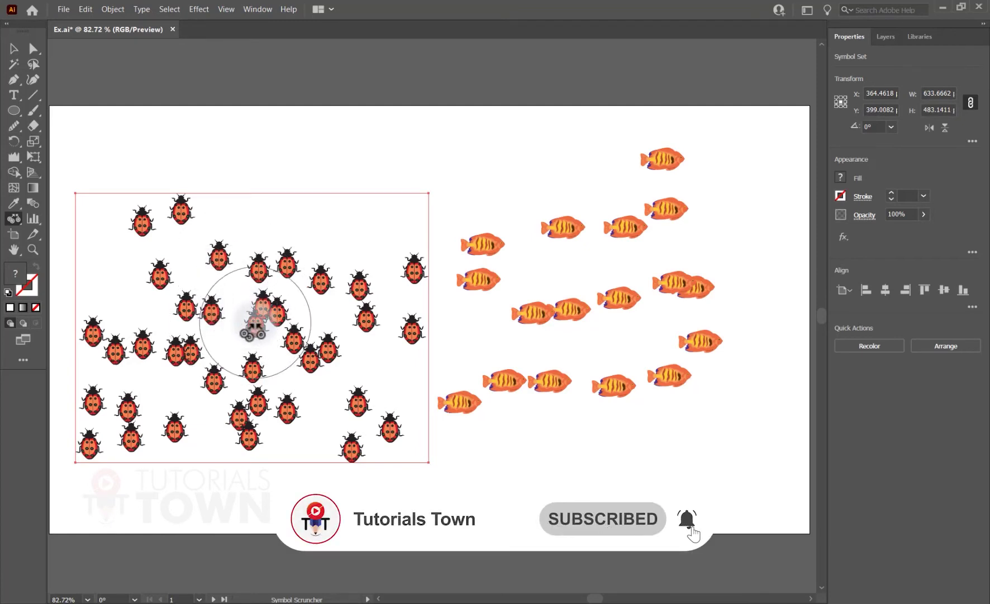
drag(253, 333, 286, 346)
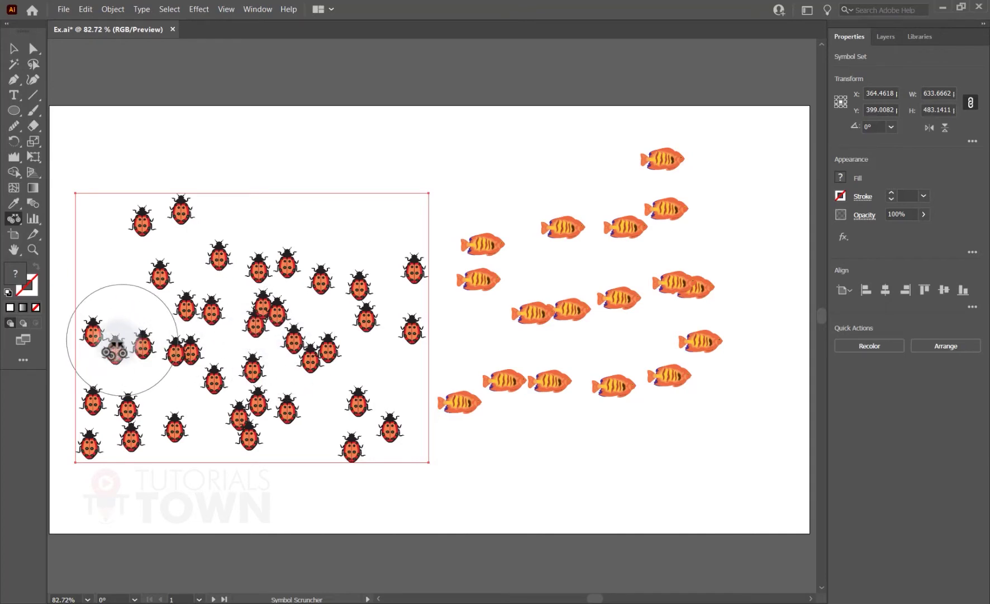
drag(122, 340, 138, 342)
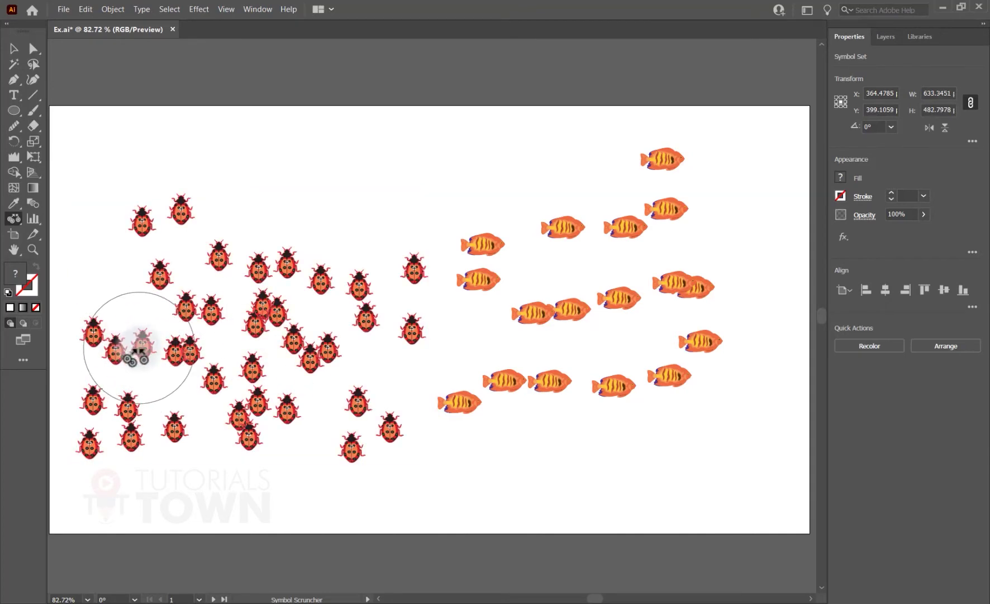
mouse_move(178, 411)
mouse_down()
mouse_move(136, 413)
mouse_move(133, 432)
mouse_move(126, 420)
mouse_up()
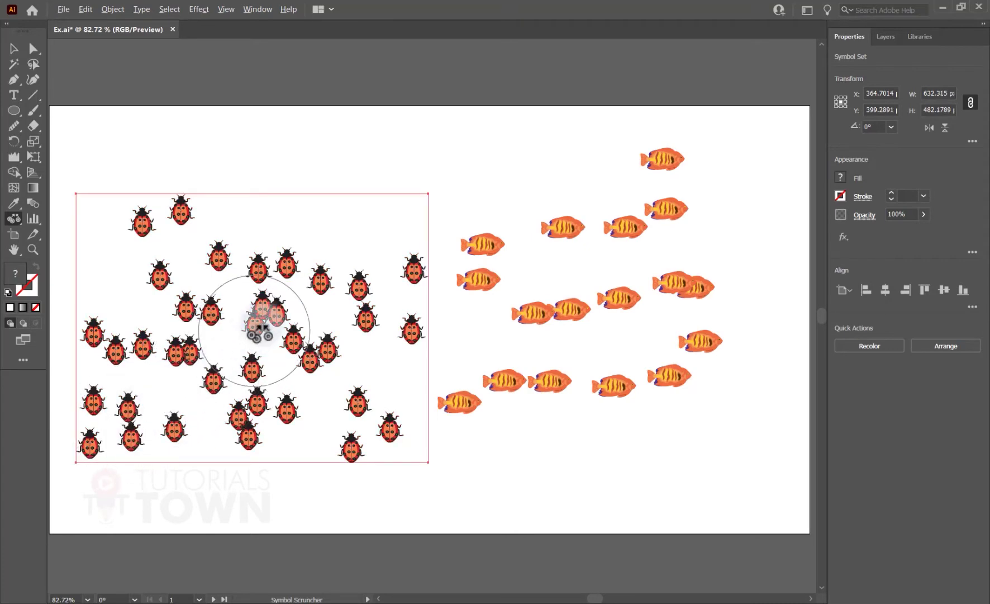
mouse_move(260, 315)
mouse_down()
mouse_move(217, 319)
mouse_move(170, 363)
mouse_move(121, 349)
mouse_move(106, 405)
mouse_move(125, 413)
mouse_up()
drag(250, 422, 239, 420)
drag(177, 354, 151, 349)
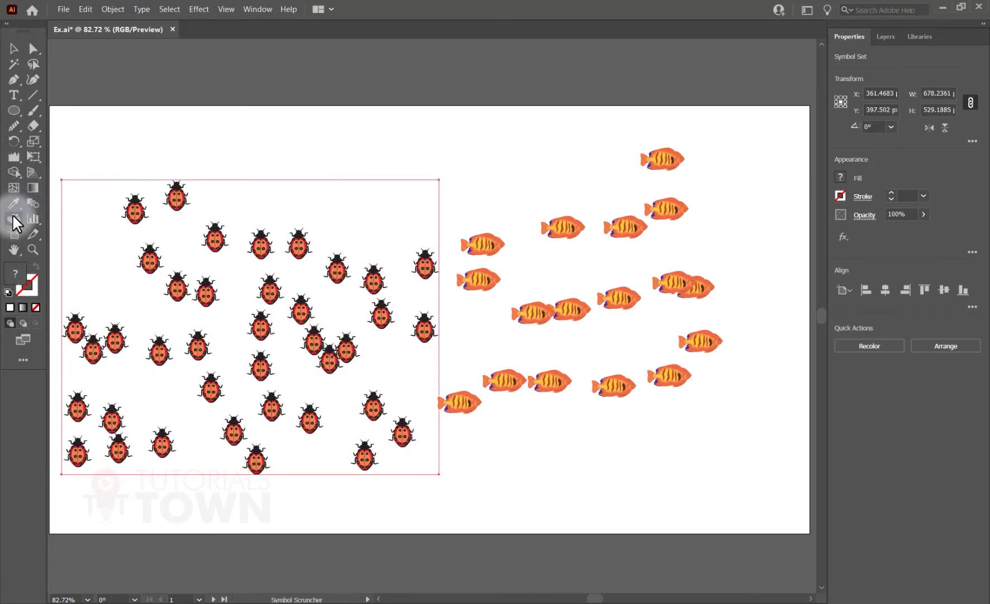
drag(12, 218, 62, 248)
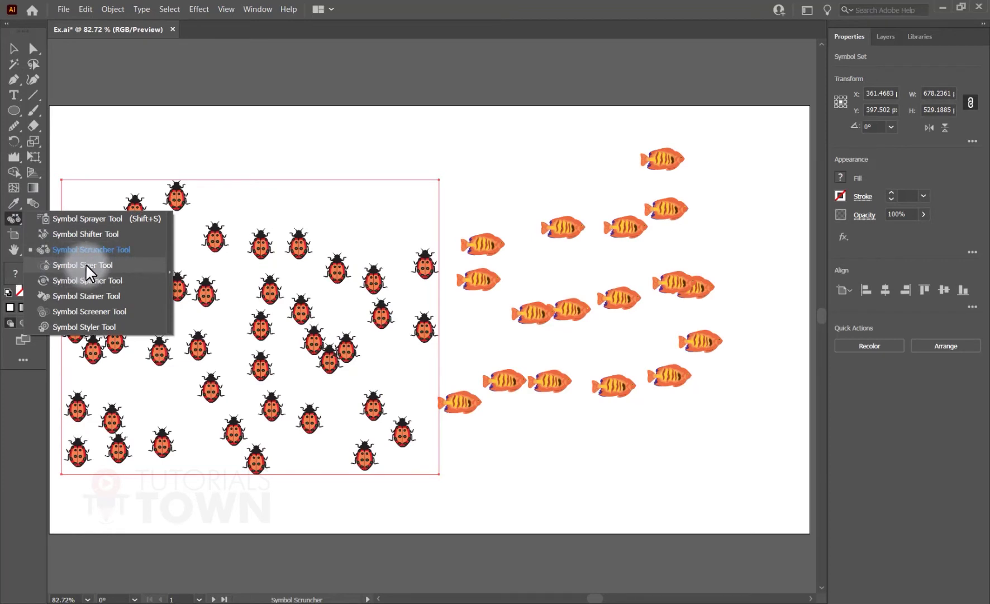
- Switch to the Symbol Sizer and set its brush diameter to 150
click(67, 265)
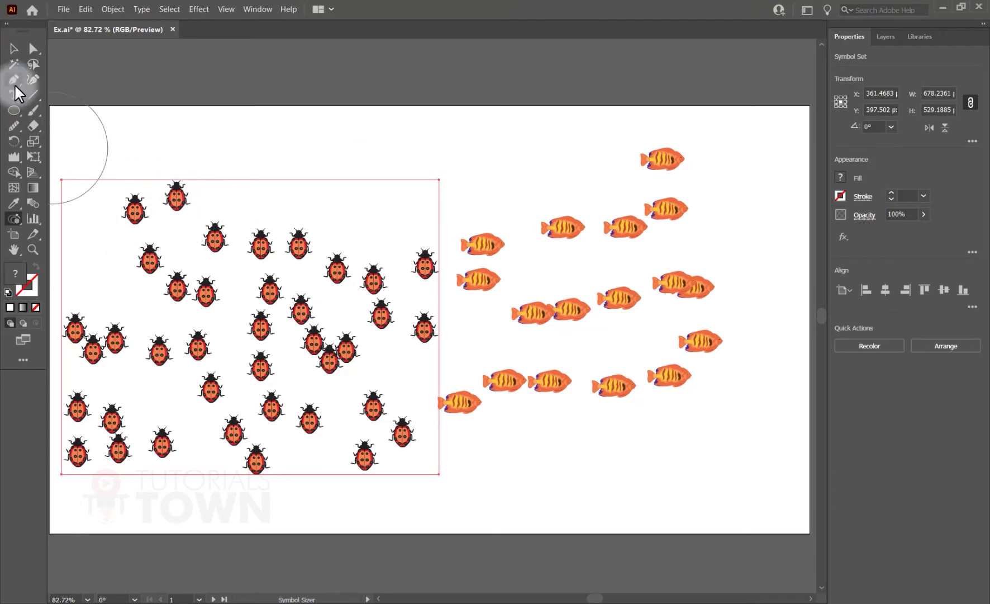
double_click(13, 219)
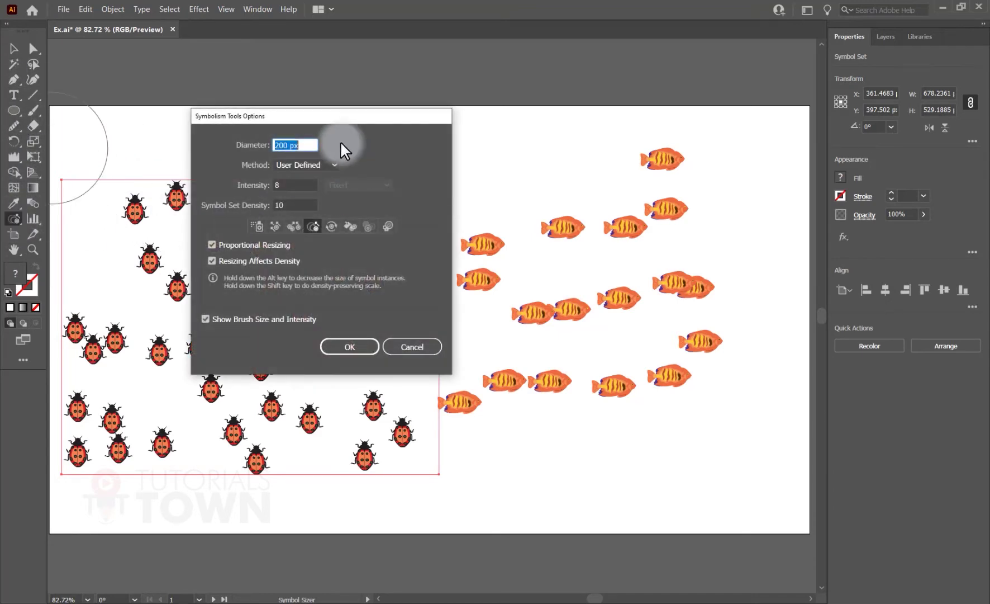
text(150)
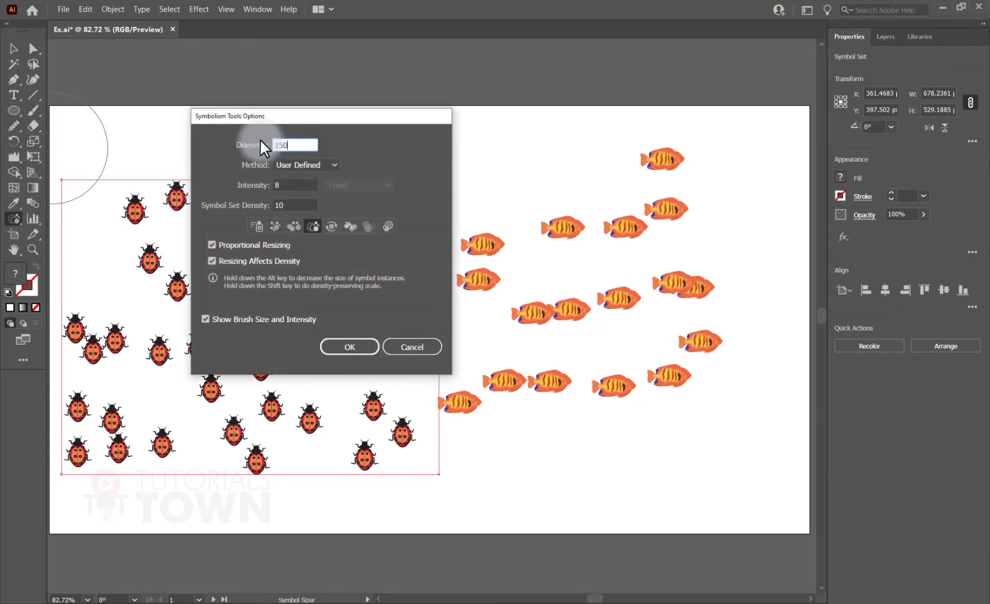
key(Return)
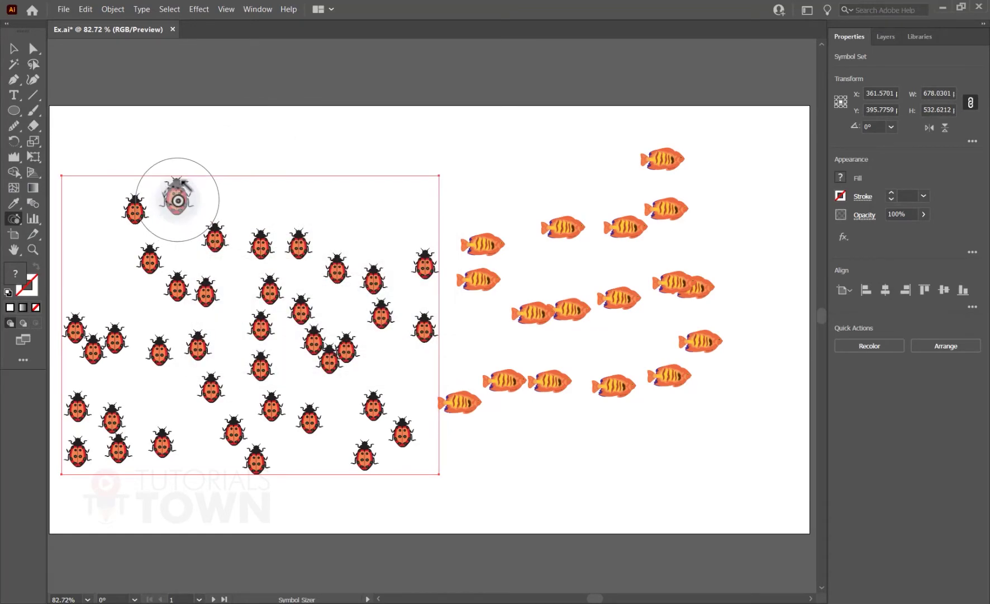
- Enlarge the top ladybug and shrink several others at upper left, bottom left and bottom
mouse_move(195, 365)
mouse_down()
mouse_move(99, 350)
mouse_move(121, 448)
mouse_move(265, 453)
mouse_move(276, 409)
mouse_move(265, 409)
mouse_move(385, 296)
mouse_up()
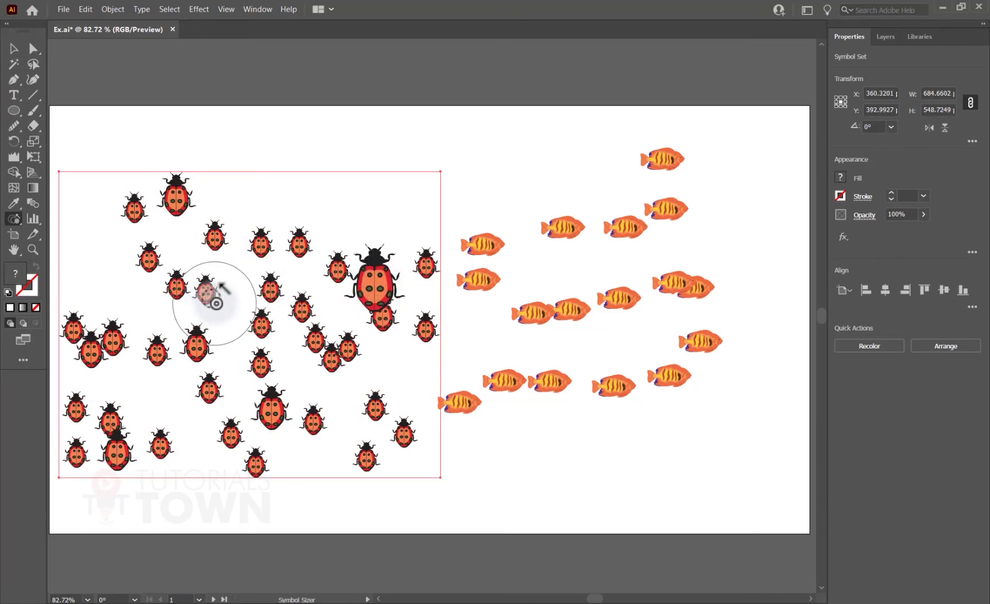
drag(208, 292, 188, 276)
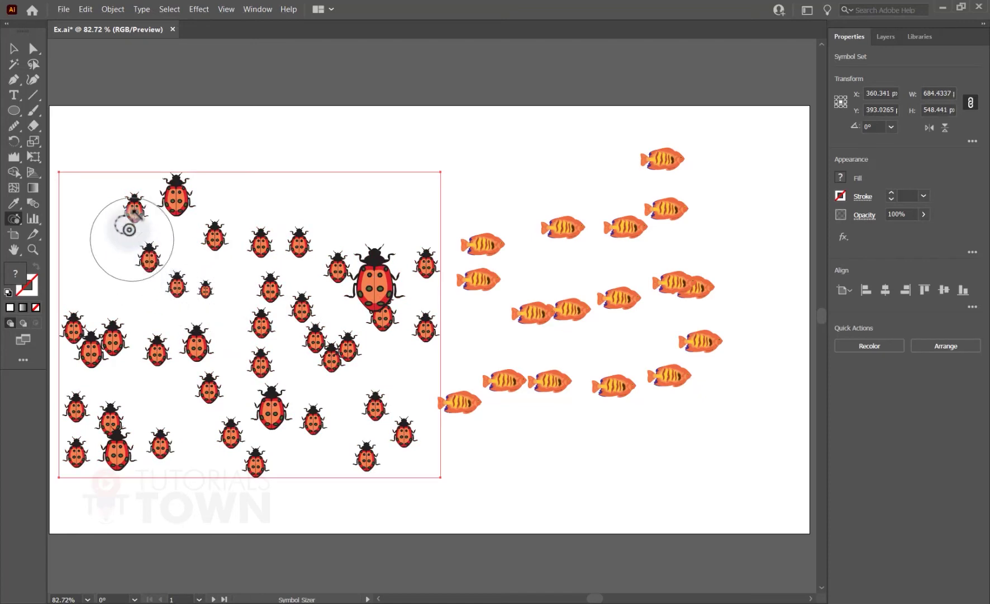
drag(133, 221, 133, 221)
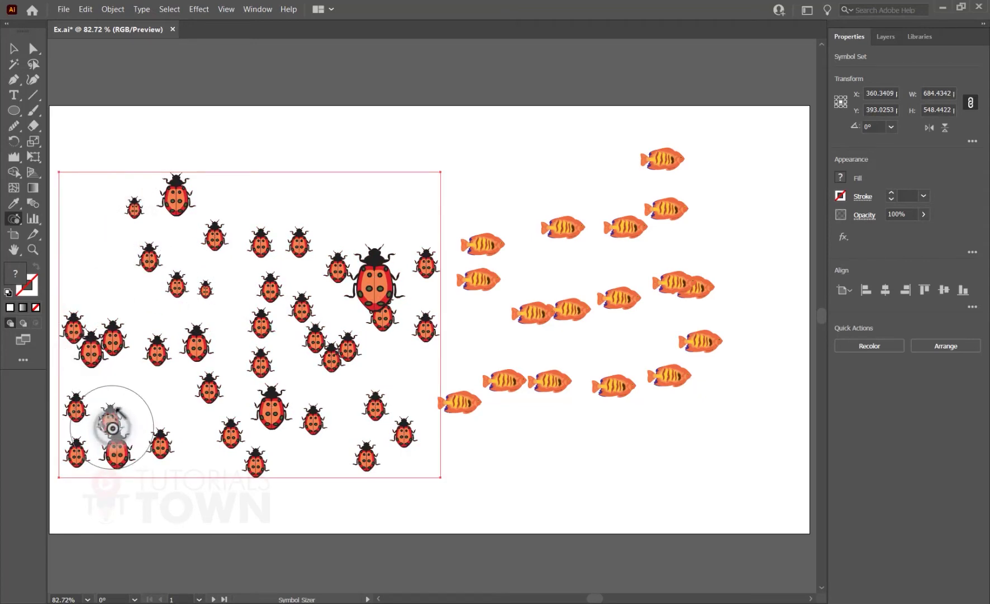
drag(113, 428, 77, 453)
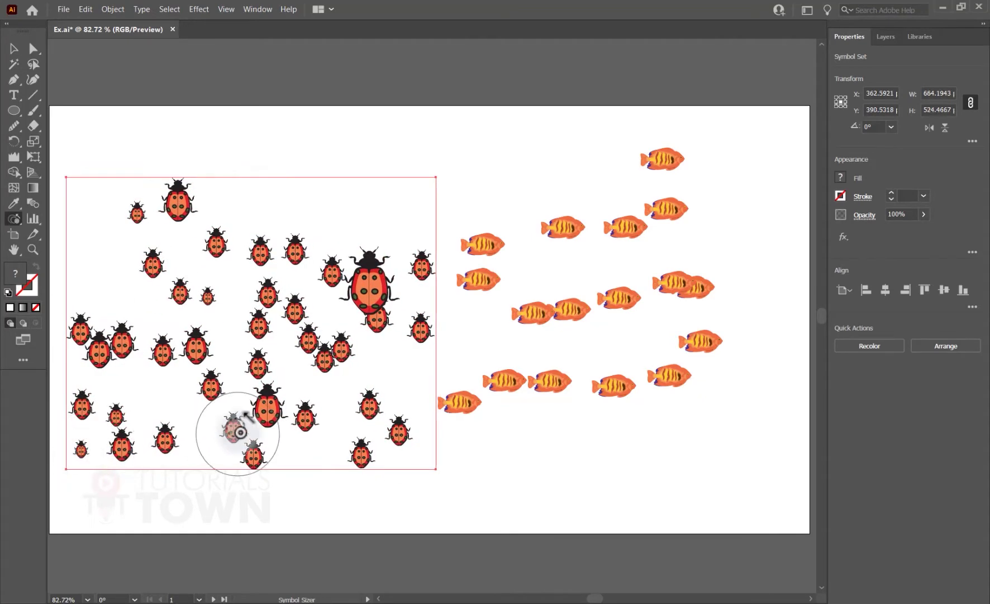
mouse_move(250, 453)
mouse_down()
mouse_move(207, 389)
mouse_move(189, 293)
mouse_move(288, 302)
mouse_move(300, 318)
mouse_up()
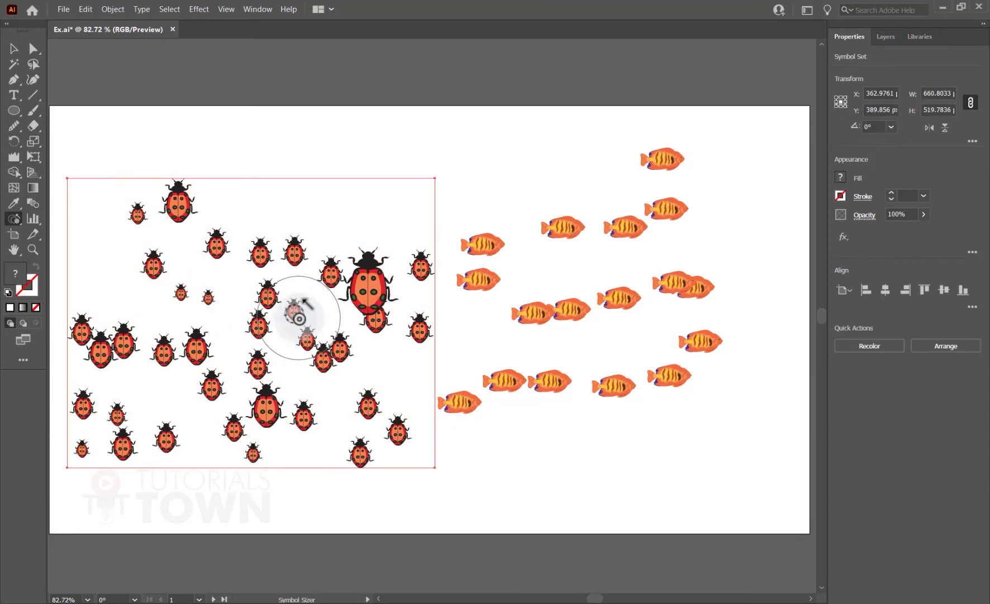
click(14, 222)
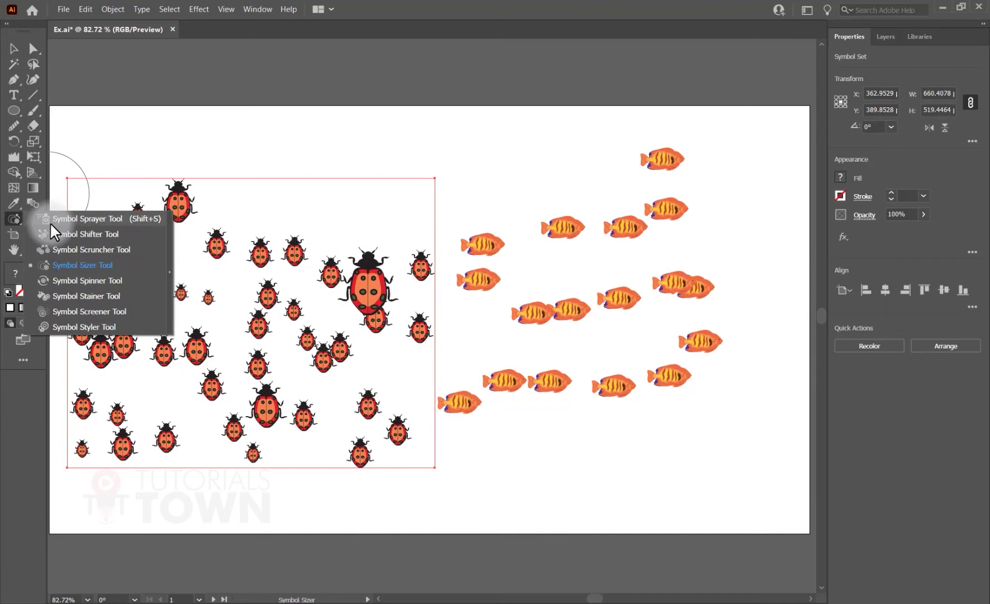
- Rotate the top ladybug and others throughout the set with the Symbol Spinner, then fit the artboard
click(81, 280)
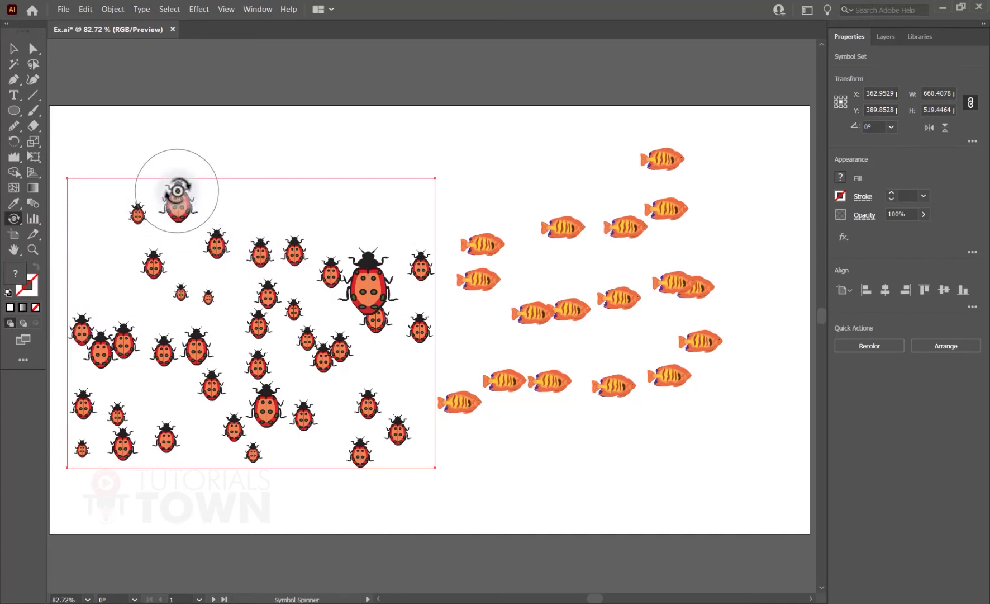
mouse_move(178, 190)
mouse_down()
mouse_move(194, 194)
mouse_move(137, 206)
mouse_move(133, 254)
mouse_move(220, 259)
mouse_move(305, 325)
mouse_move(251, 343)
mouse_move(88, 331)
mouse_move(111, 327)
mouse_move(126, 393)
mouse_move(221, 457)
mouse_move(170, 480)
mouse_move(294, 411)
mouse_move(261, 375)
mouse_move(303, 430)
mouse_move(371, 354)
mouse_move(314, 335)
mouse_move(259, 294)
mouse_move(380, 259)
mouse_move(394, 289)
mouse_move(398, 440)
mouse_move(317, 391)
mouse_move(399, 411)
mouse_move(258, 414)
mouse_move(250, 342)
mouse_move(184, 421)
mouse_move(168, 351)
mouse_move(177, 380)
mouse_move(195, 347)
mouse_move(208, 349)
mouse_move(194, 347)
mouse_move(210, 371)
mouse_move(162, 409)
mouse_up()
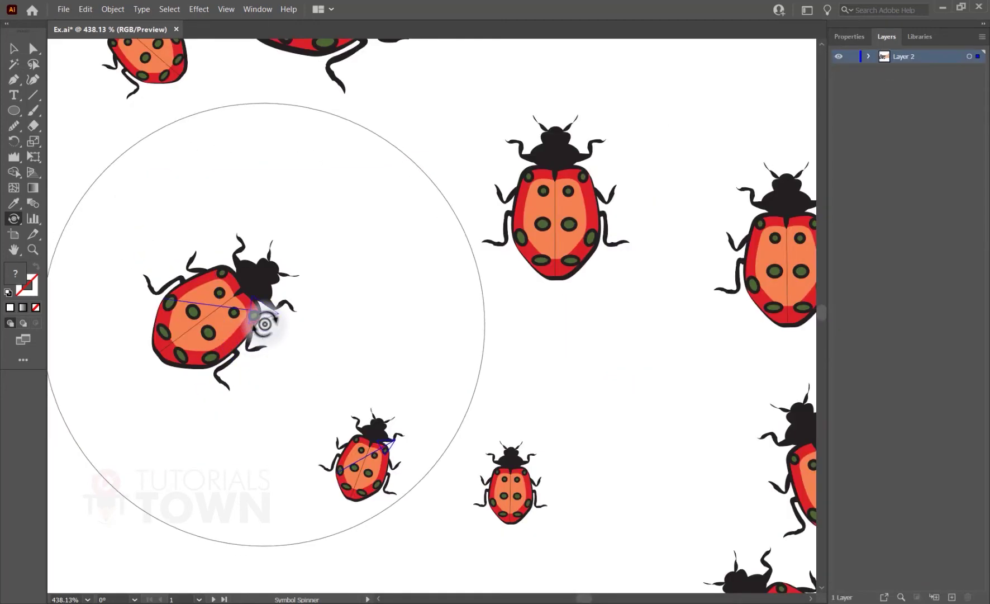
mouse_move(258, 317)
mouse_down()
mouse_move(255, 336)
mouse_move(298, 340)
mouse_up()
key(ctrl+0)
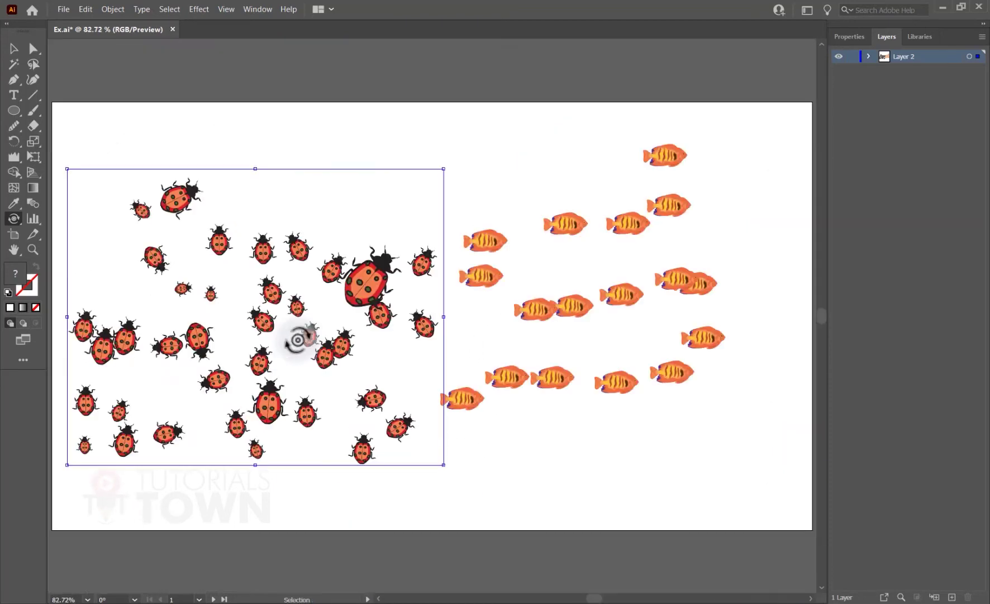
click(14, 218)
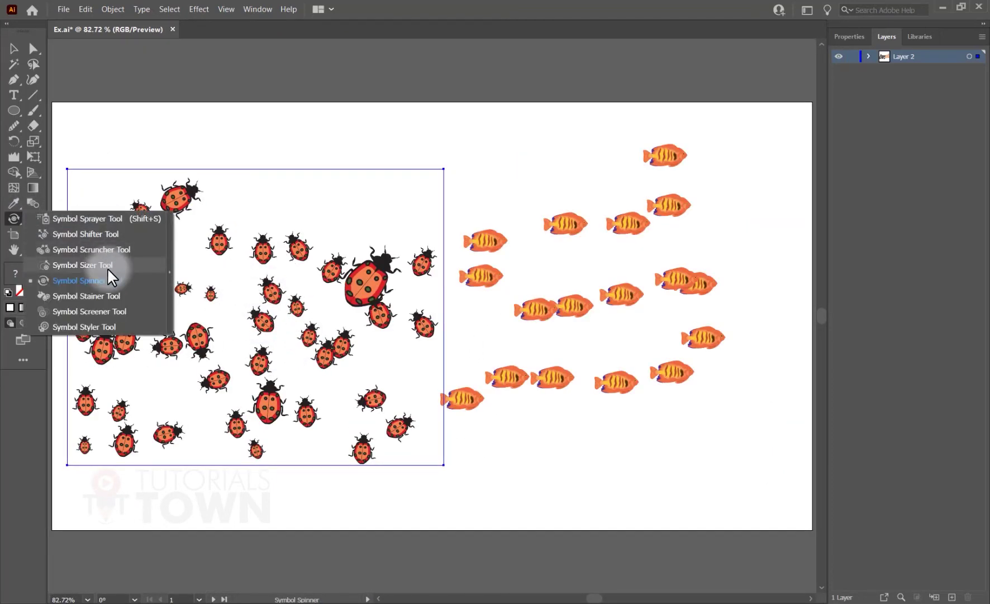
- Trial-tint fish with the Symbol Stainer, then undo the pale tint
click(87, 297)
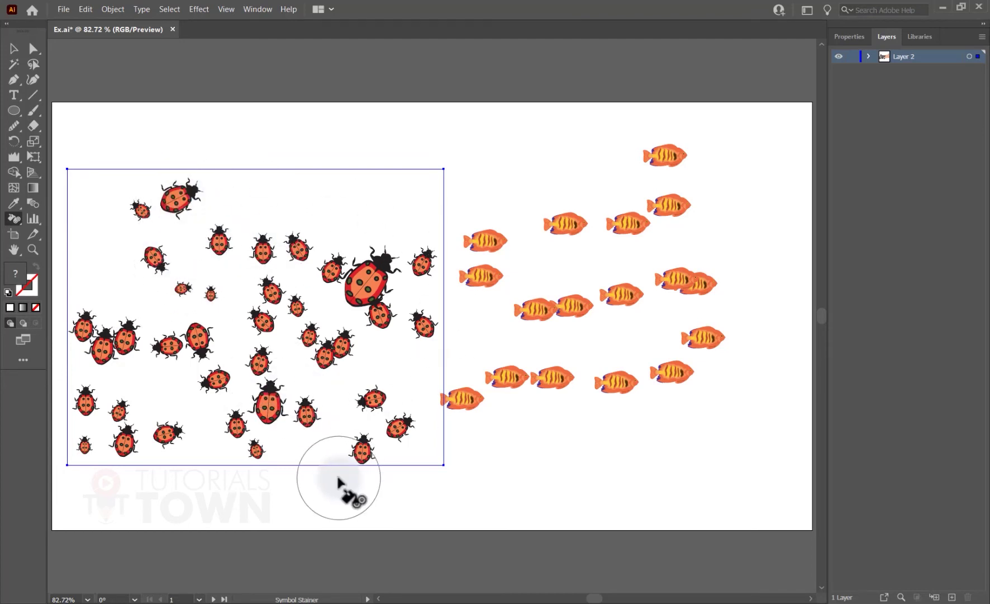
mouse_move(563, 316)
mouse_down()
mouse_move(244, 315)
mouse_move(256, 332)
mouse_up()
click(207, 220)
scroll(276, 387, down, 2)
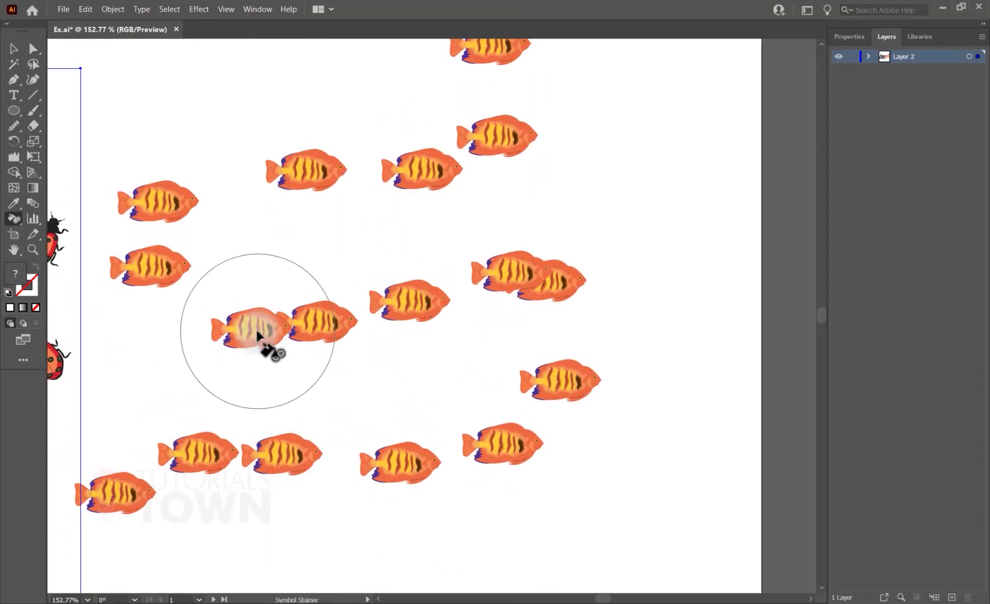
key(ctrl)
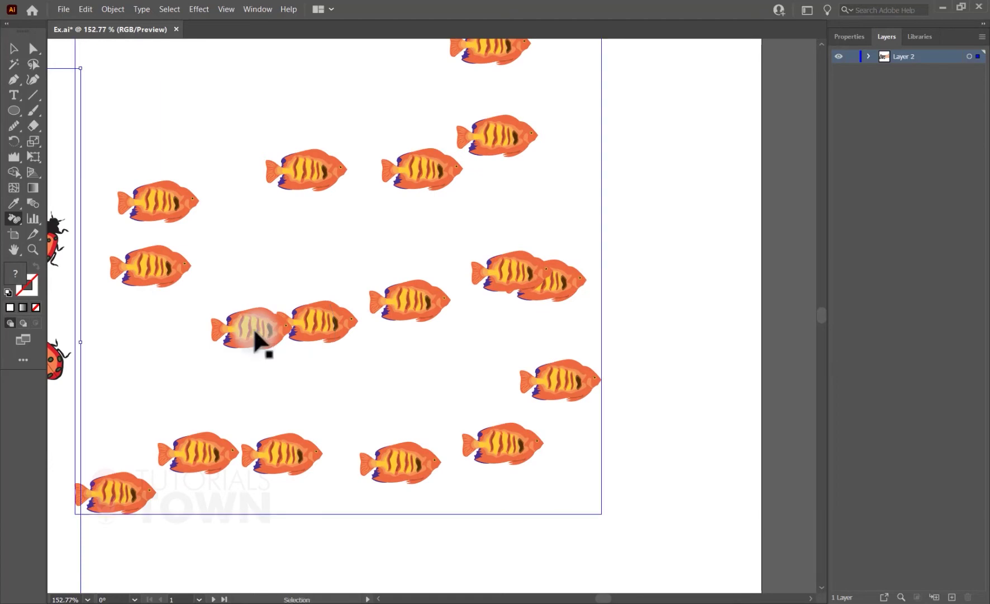
drag(255, 331, 303, 354)
scroll(302, 354, up, 3)
mouse_move(154, 327)
mouse_down()
mouse_move(142, 278)
mouse_move(132, 342)
mouse_move(128, 331)
mouse_move(167, 350)
mouse_up()
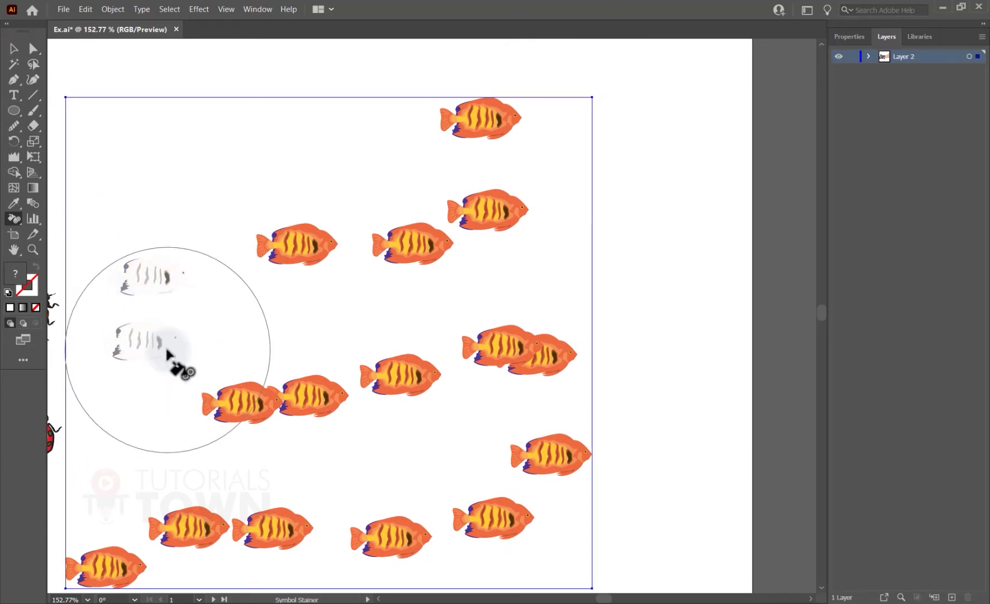
key(ctrl+z)
key(ctrl+z)
key(ctrl+z)
key(ctrl+z)
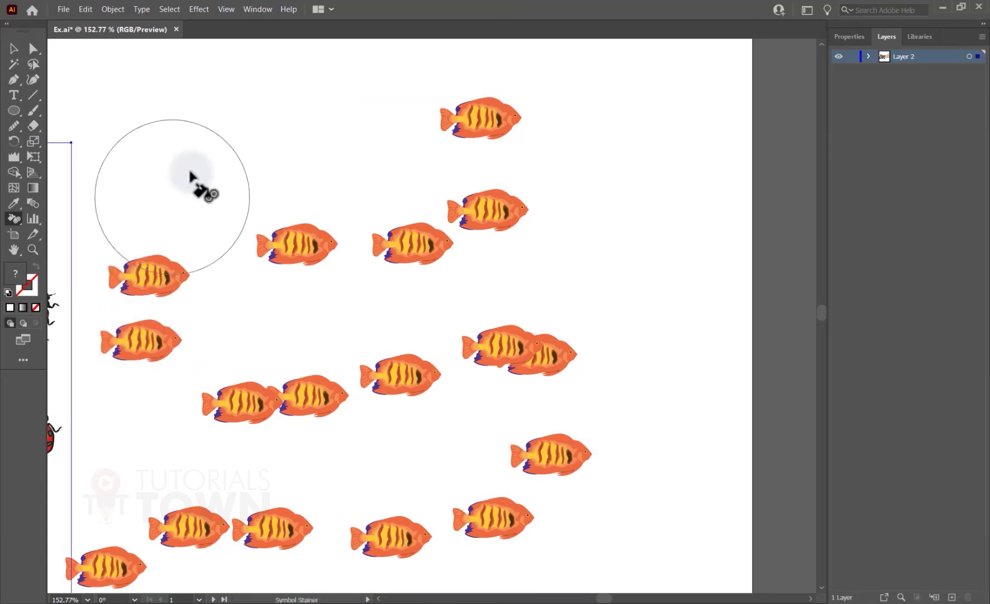
ctrl+click(77, 70)
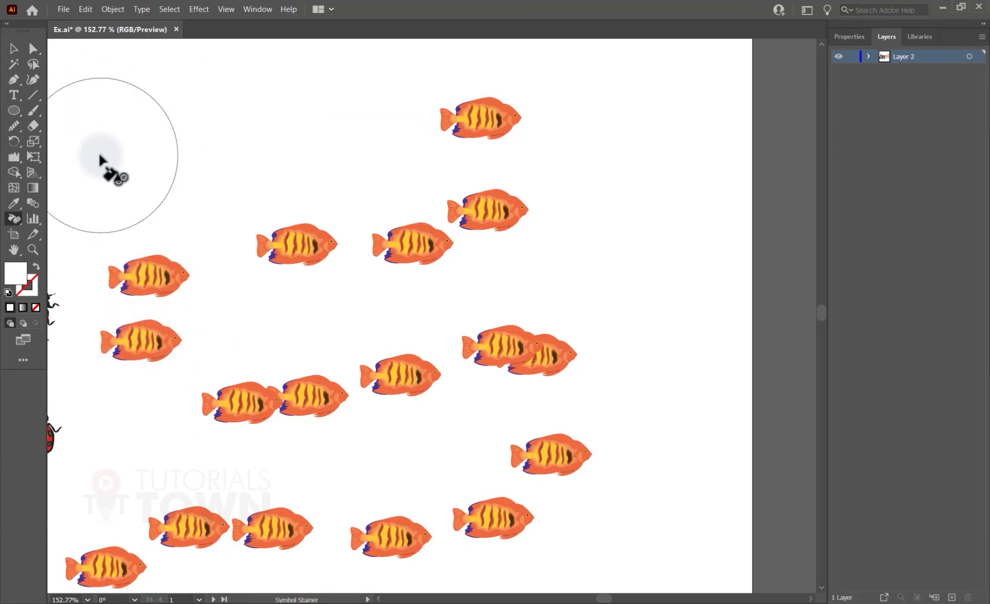
- Set cyan as the fill colour, test-stain the upper middle fish, and undo it
ctrl+click(164, 285)
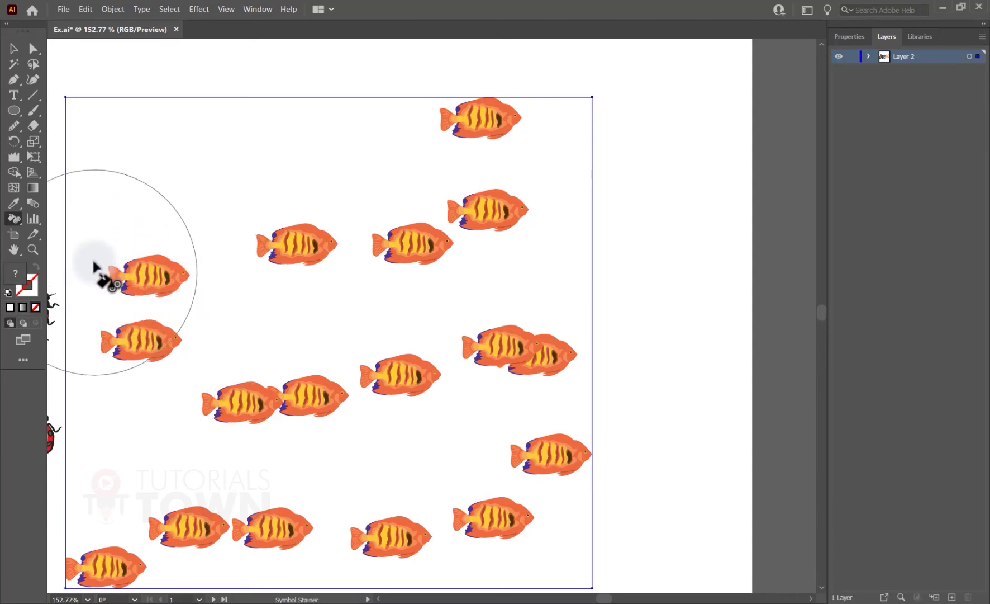
double_click(17, 272)
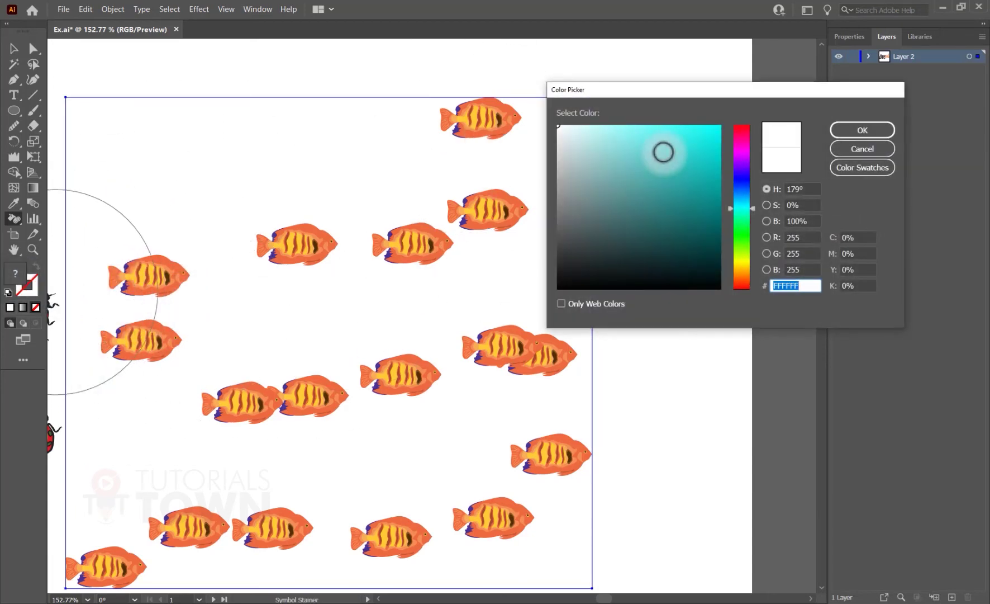
drag(663, 151, 721, 125)
click(840, 128)
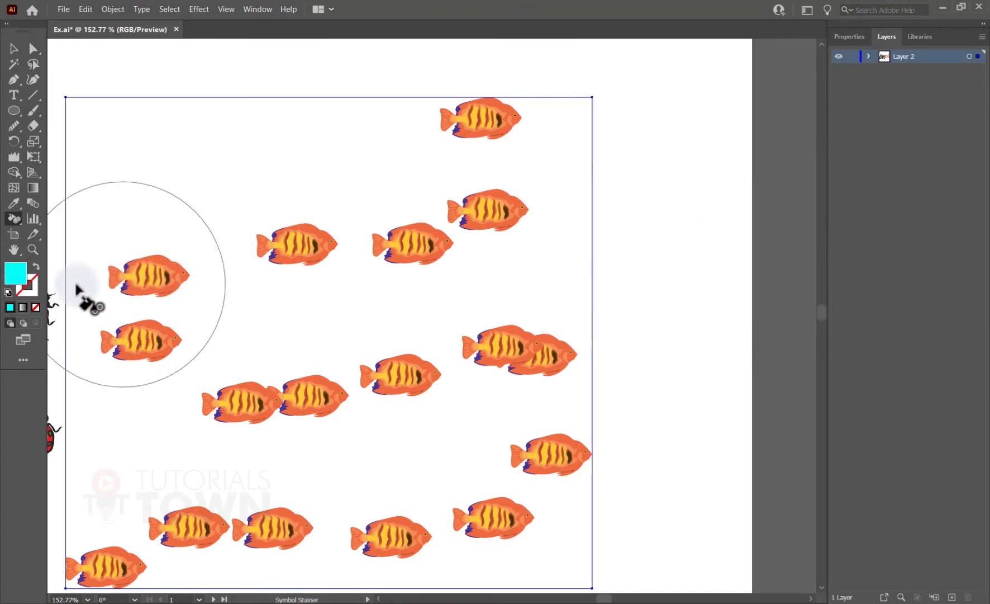
click(296, 251)
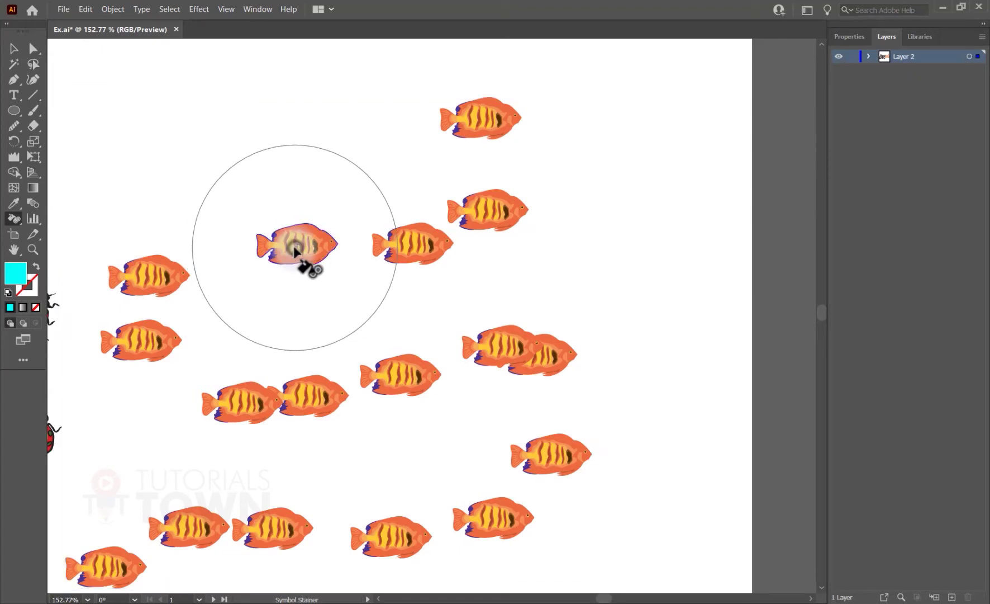
drag(303, 247, 223, 243)
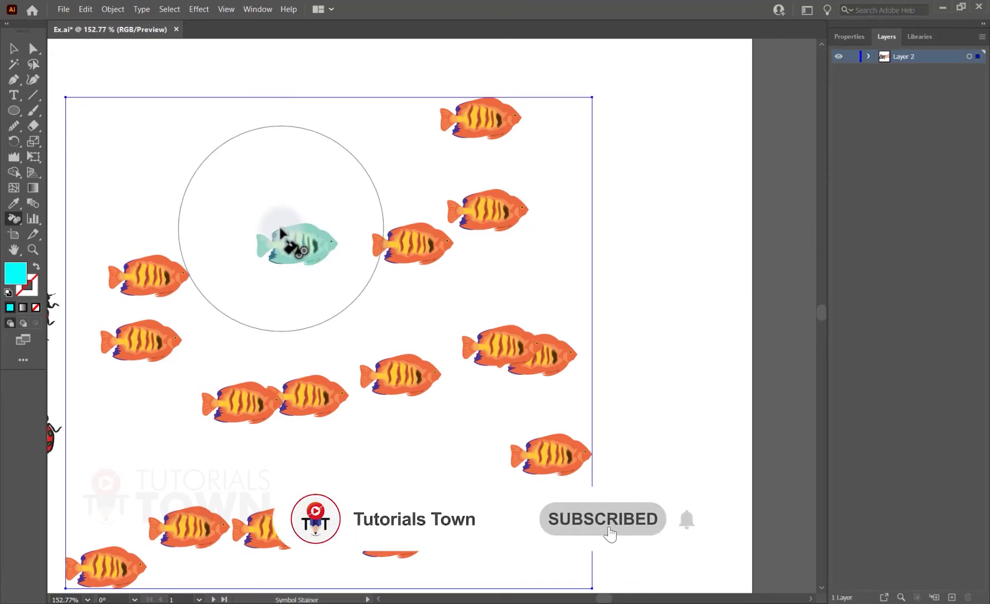
key(ctrl+z)
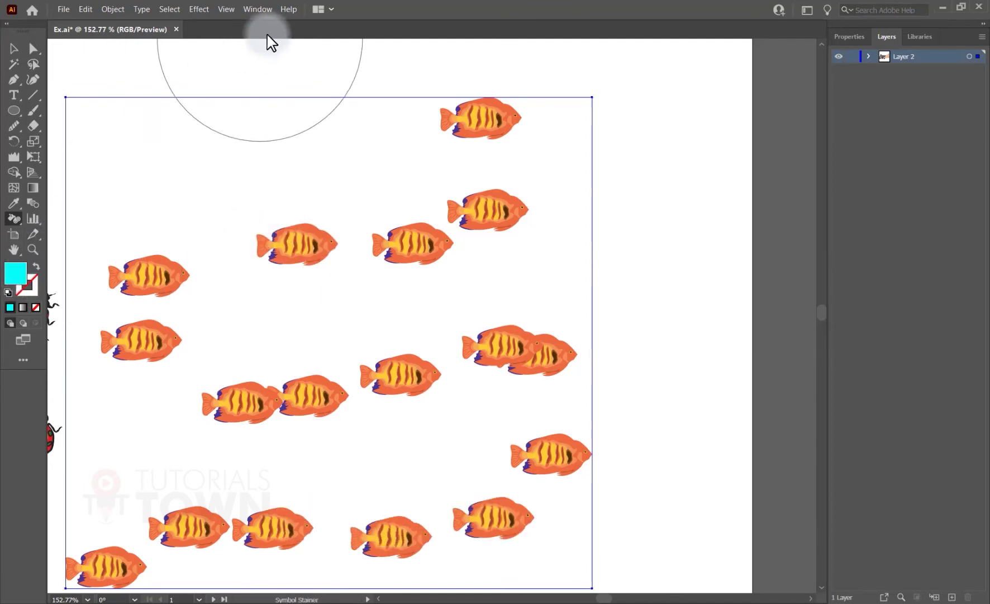
- Show the Color panel with RGB sliders and pick a bright green fill
click(268, 9)
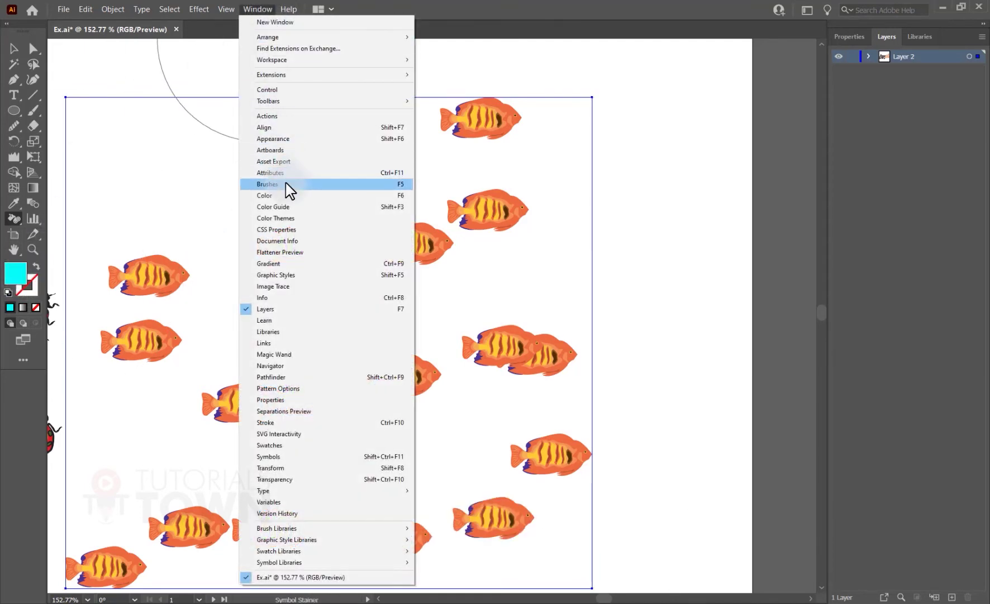
click(283, 197)
drag(640, 71, 534, 72)
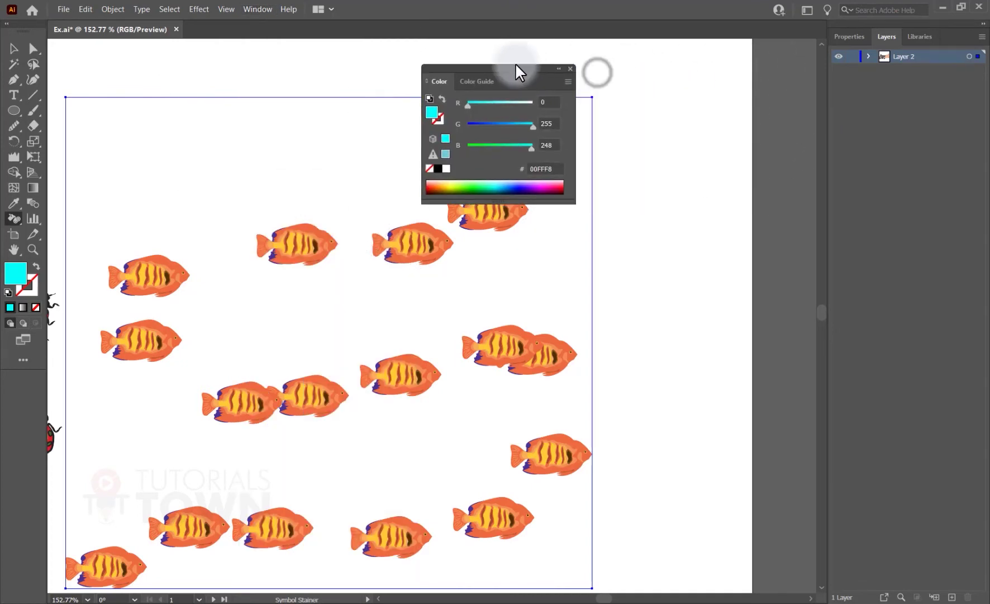
click(531, 64)
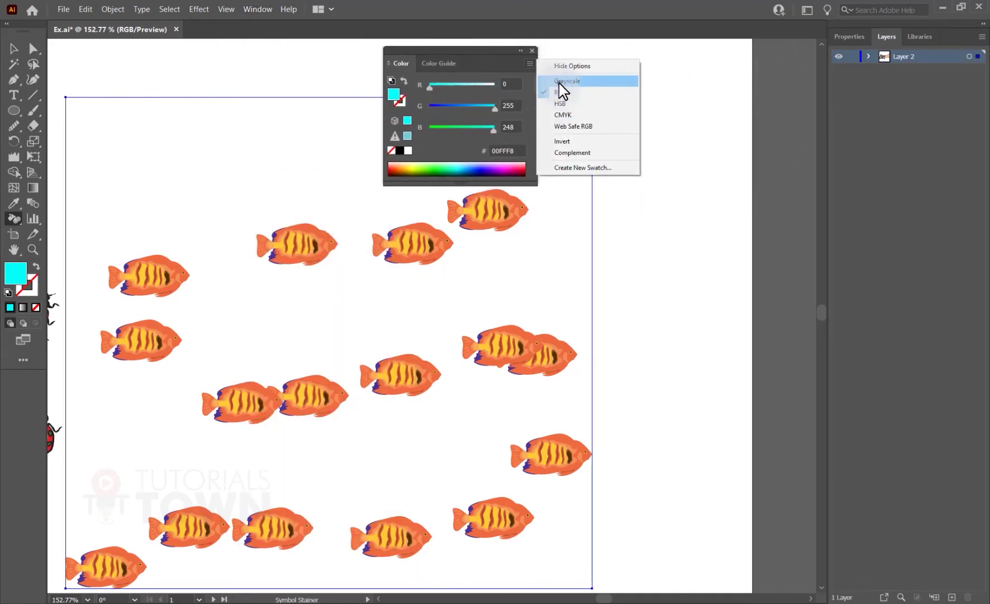
click(559, 83)
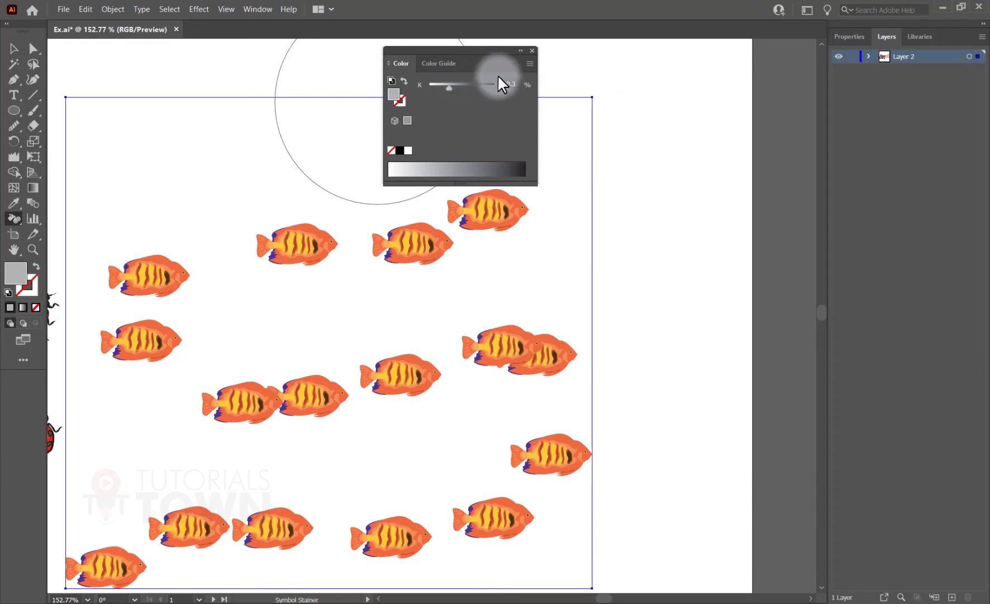
click(528, 64)
click(560, 92)
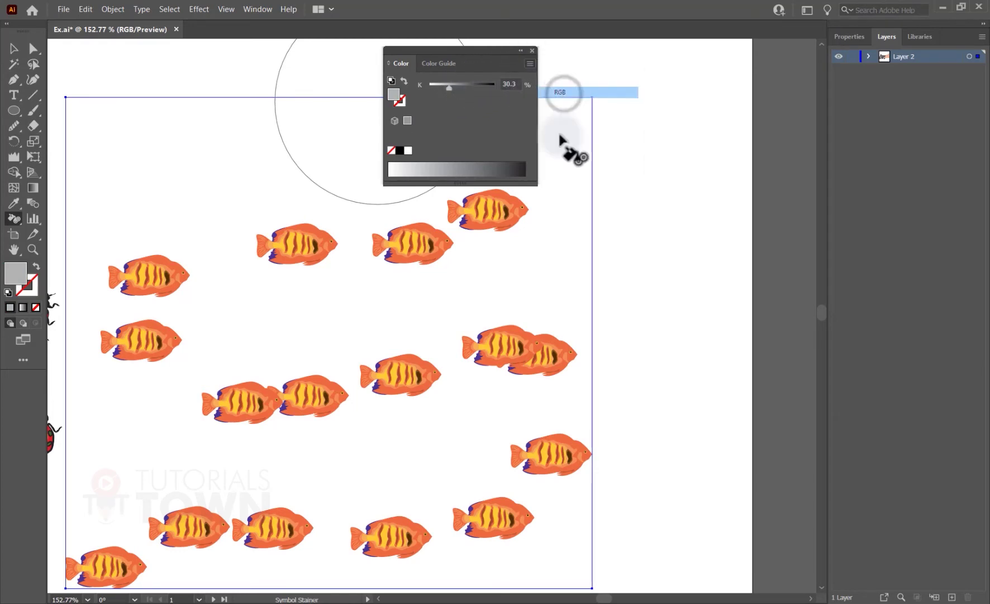
click(429, 166)
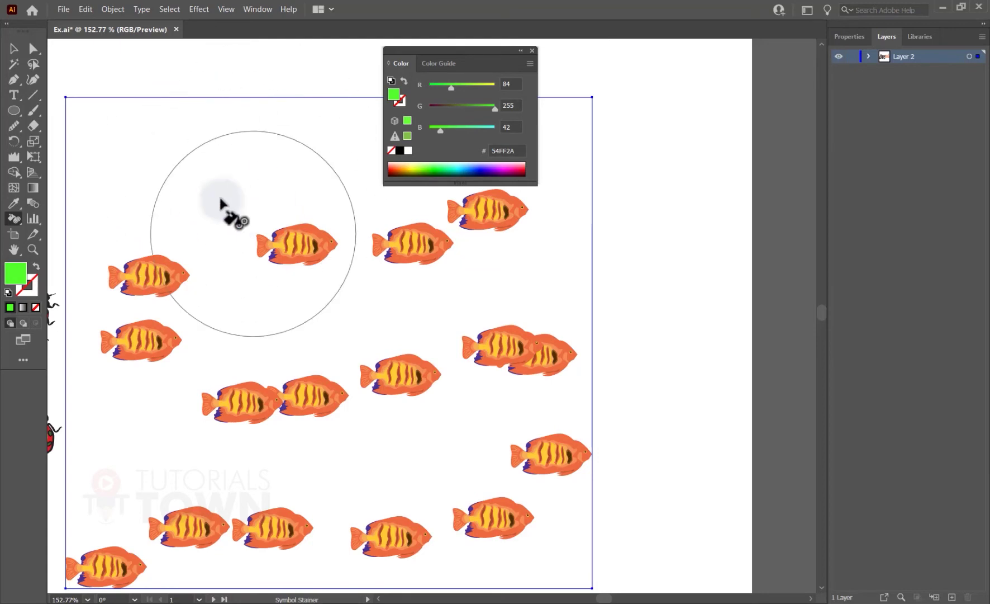
- Set the Symbol Stainer diameter to 100
double_click(14, 219)
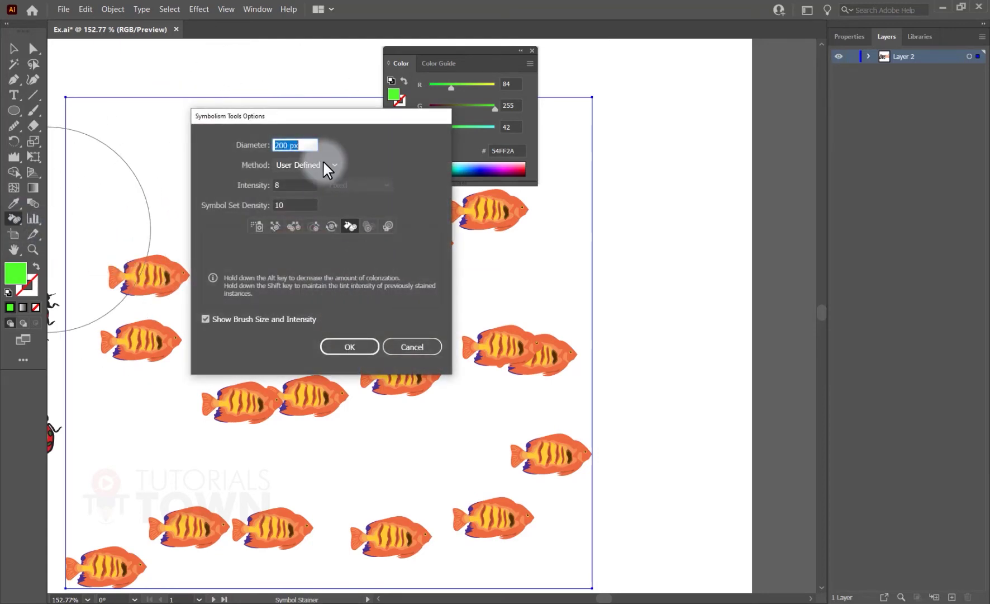
text(100)
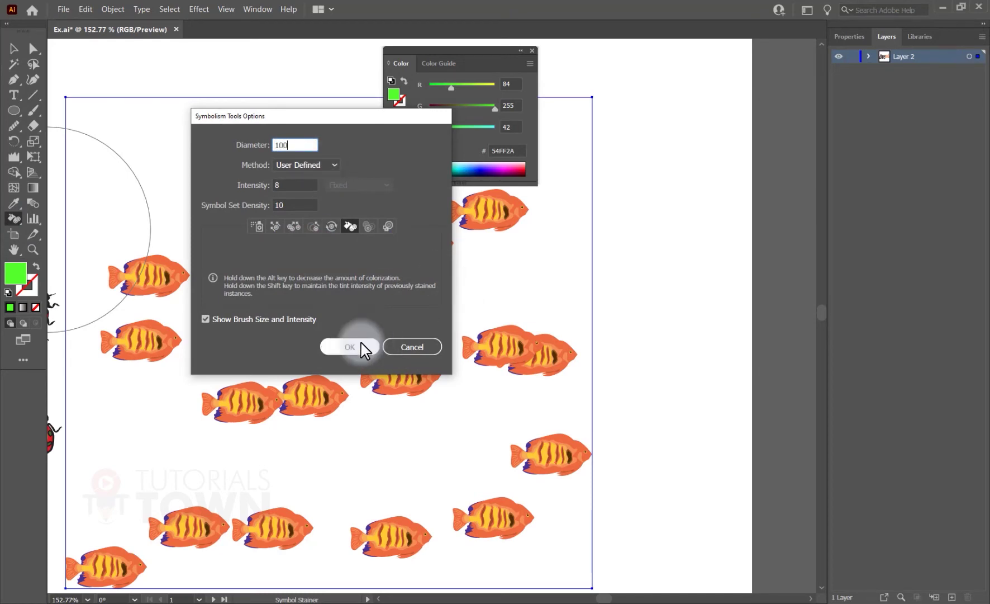
click(349, 346)
- Stain the upper middle fish green, the upper left fish pink and a lower left fish blue
mouse_move(284, 273)
mouse_down()
mouse_move(360, 166)
mouse_move(283, 257)
mouse_up()
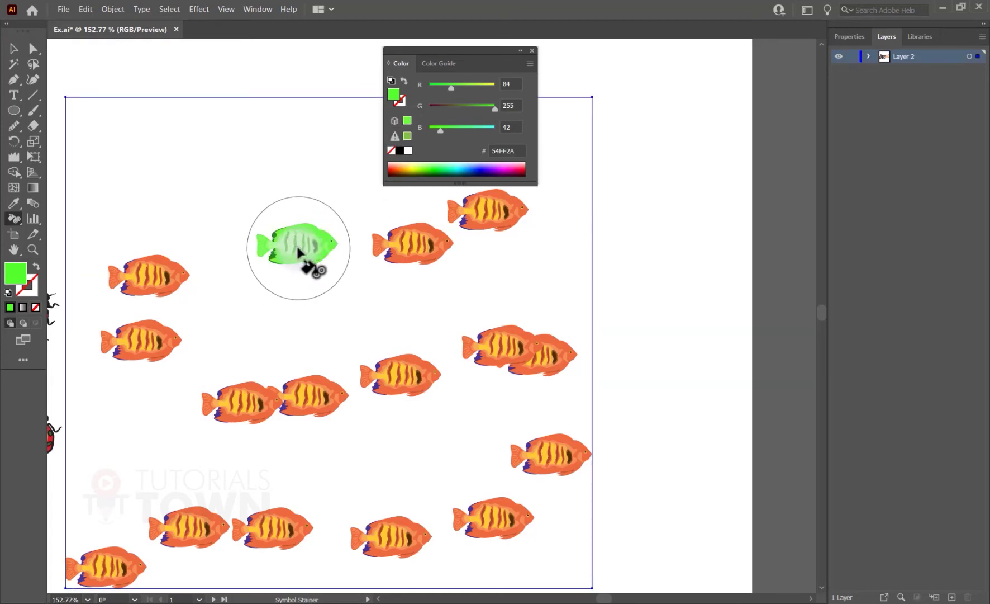
drag(298, 251, 295, 255)
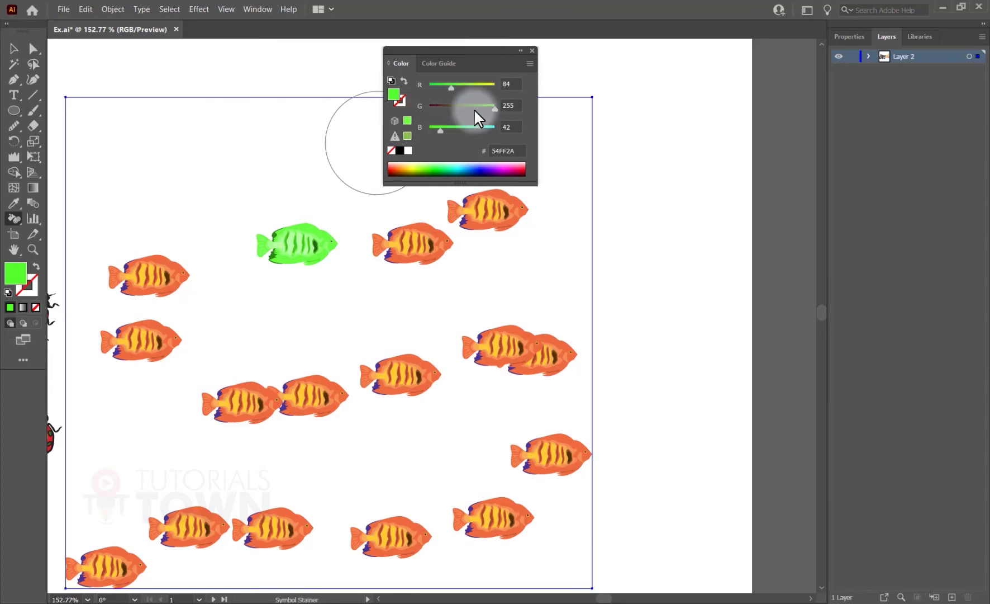
click(507, 165)
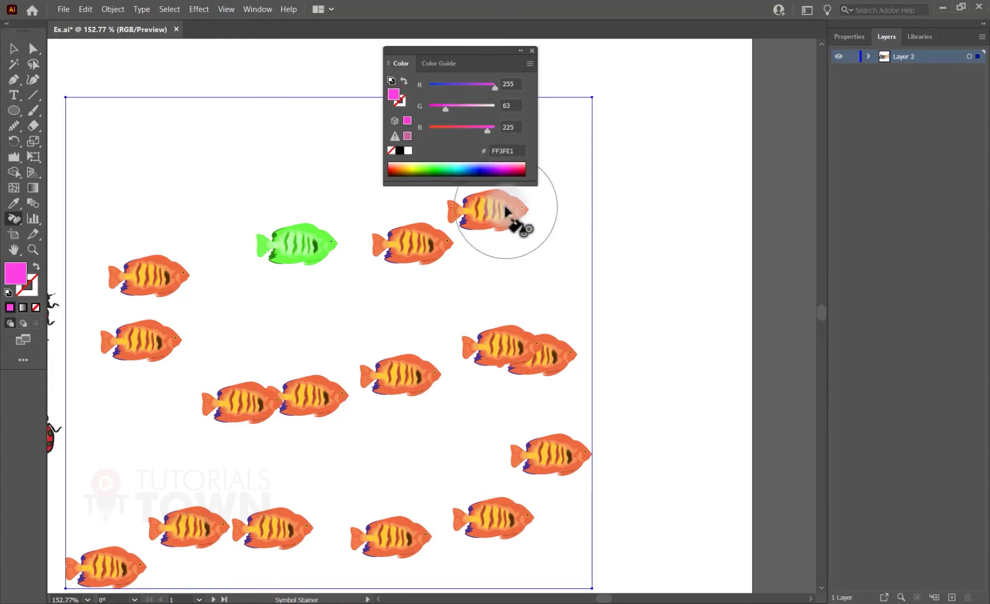
click(144, 271)
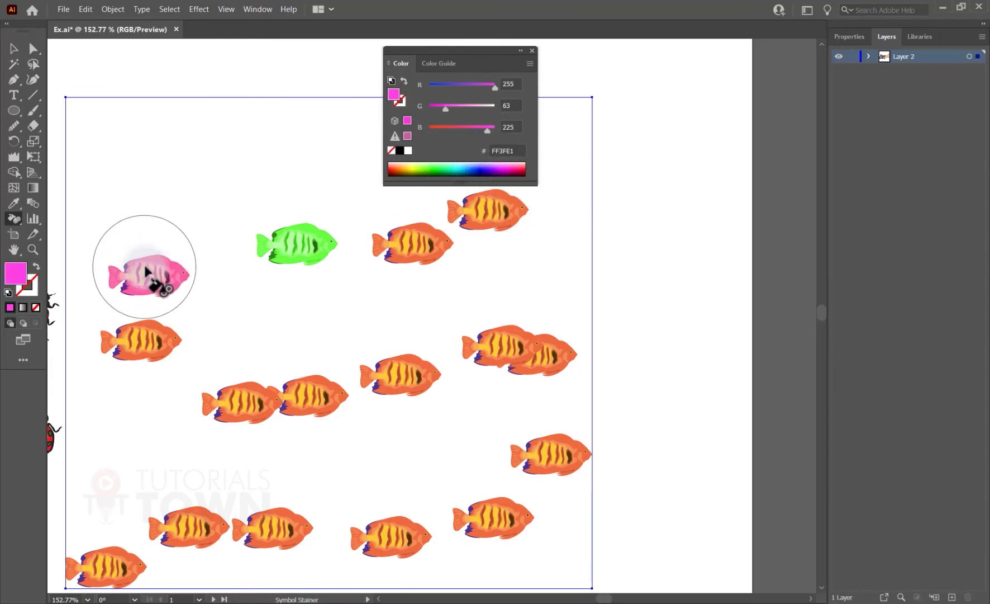
click(478, 165)
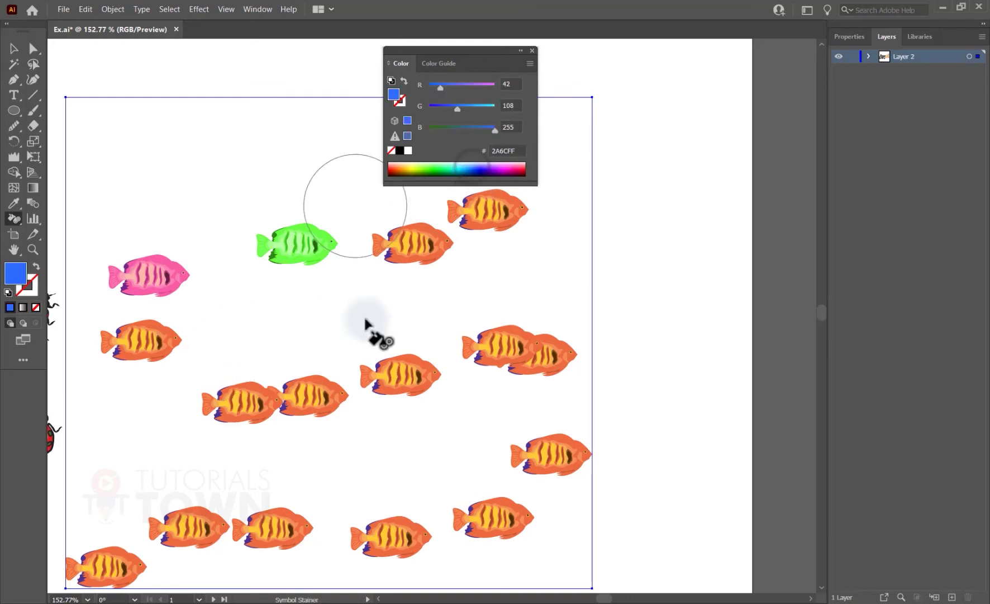
click(234, 406)
click(234, 411)
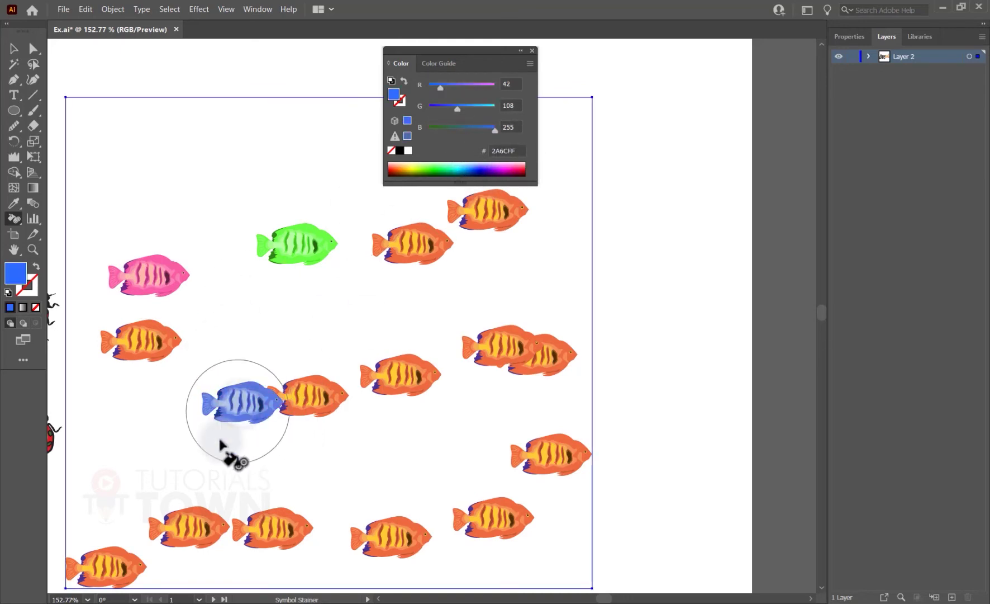
- Stain the middle fish teal and a bottom-row fish brown, then zoom out
click(458, 169)
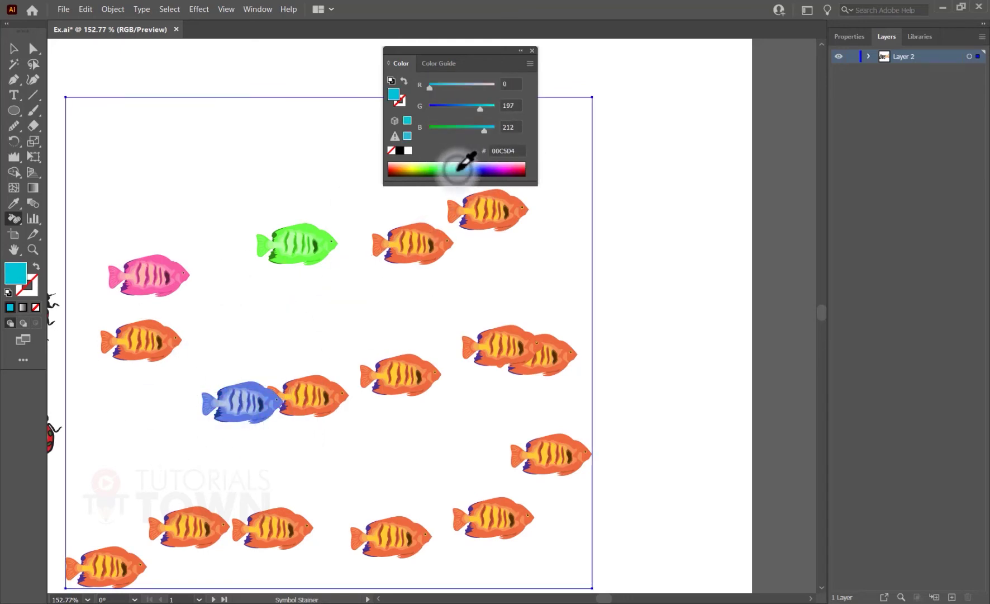
click(400, 374)
click(402, 241)
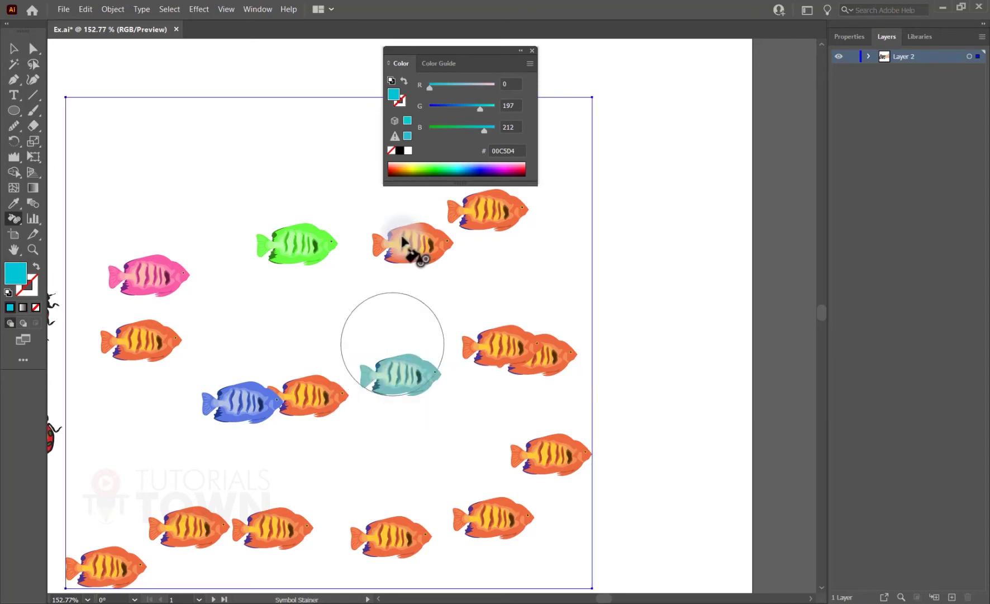
click(402, 171)
drag(285, 523, 271, 545)
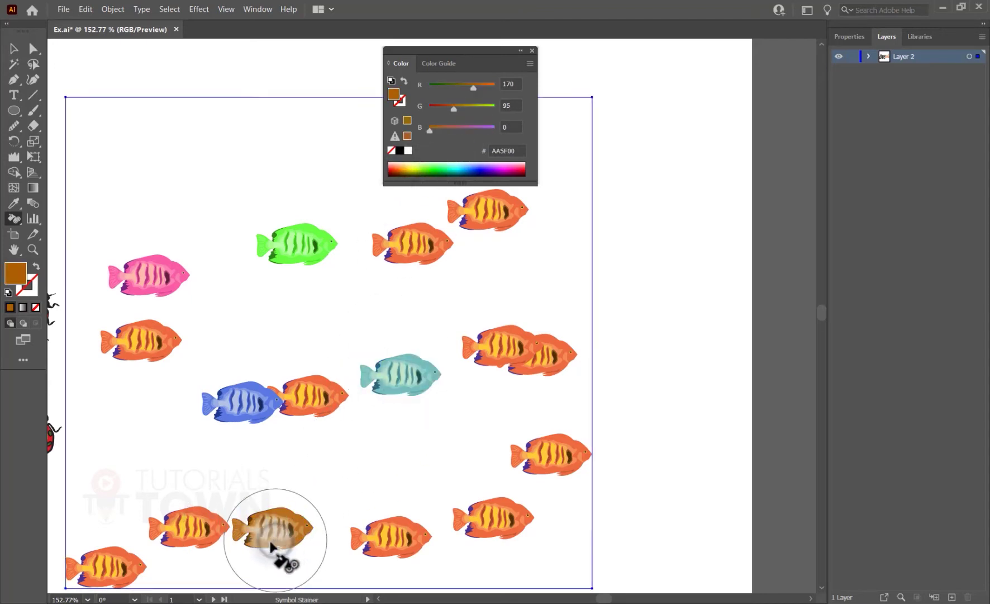
key(ctrl+1)
drag(15, 219, 84, 227)
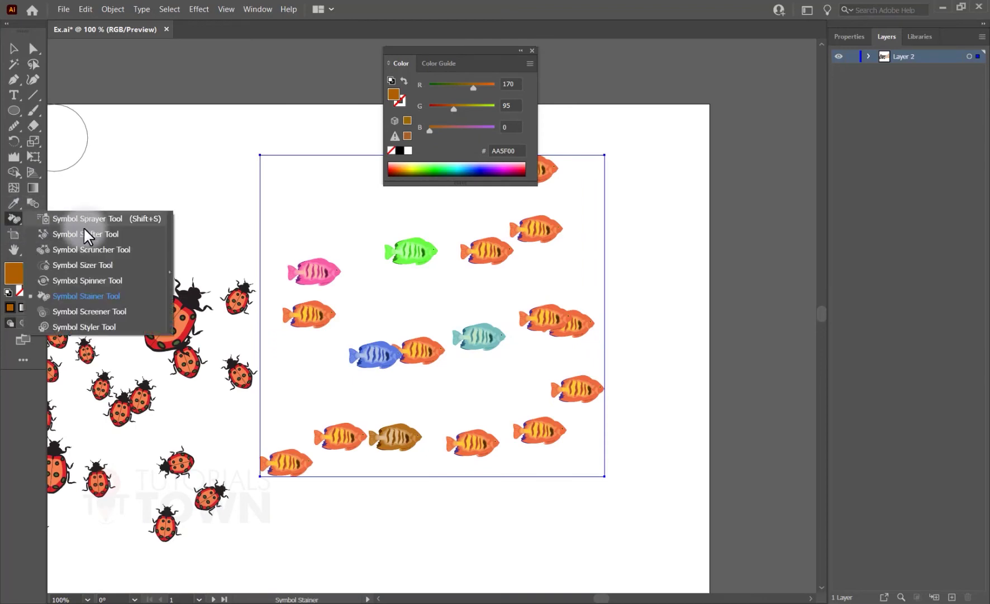
- Use the Symbol Screener to fade the orange fish at lower left
click(97, 306)
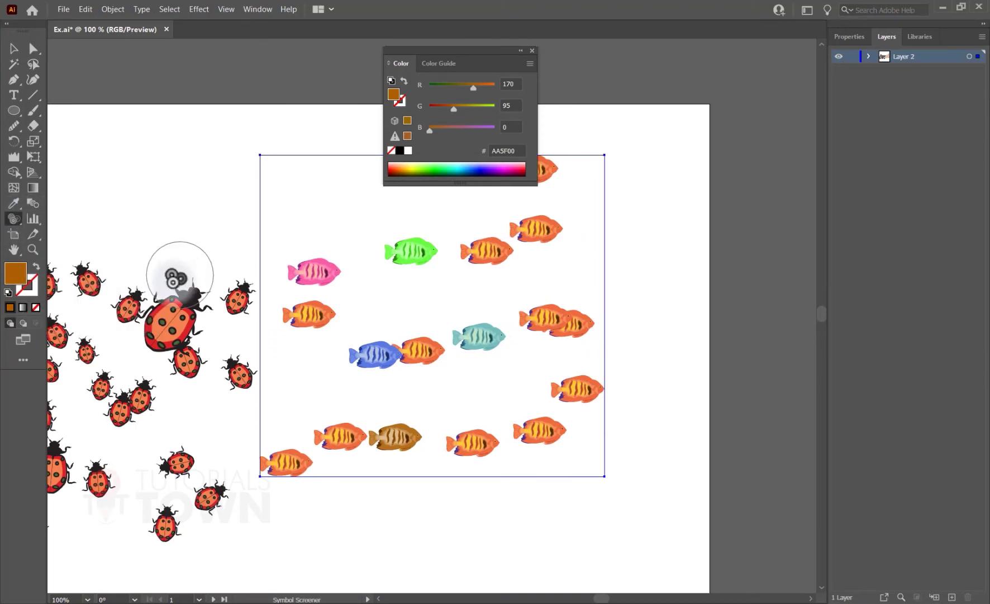
mouse_move(402, 402)
mouse_down()
mouse_move(214, 398)
mouse_move(231, 431)
mouse_up()
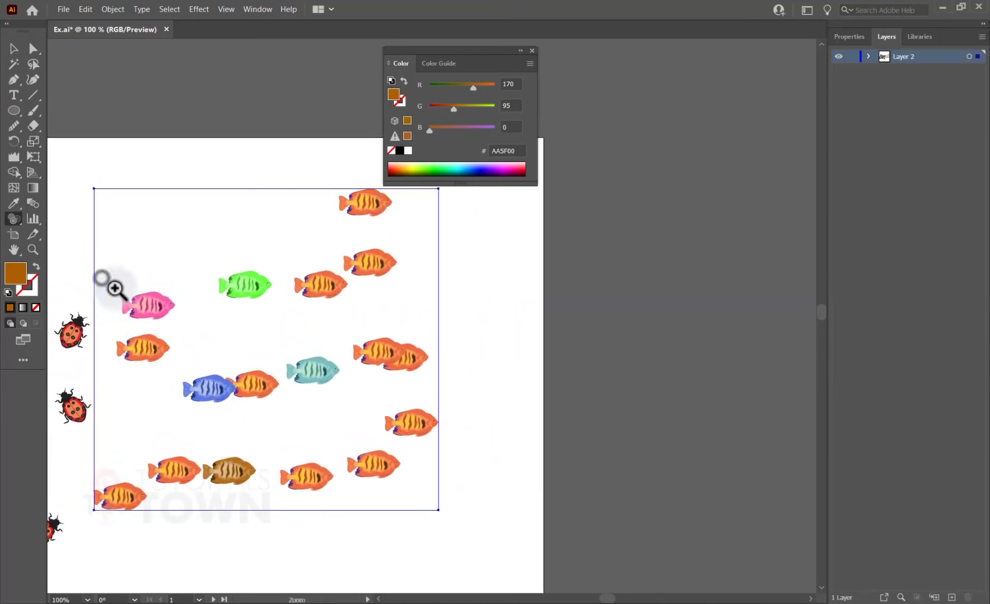
drag(110, 287, 152, 329)
drag(326, 419, 299, 364)
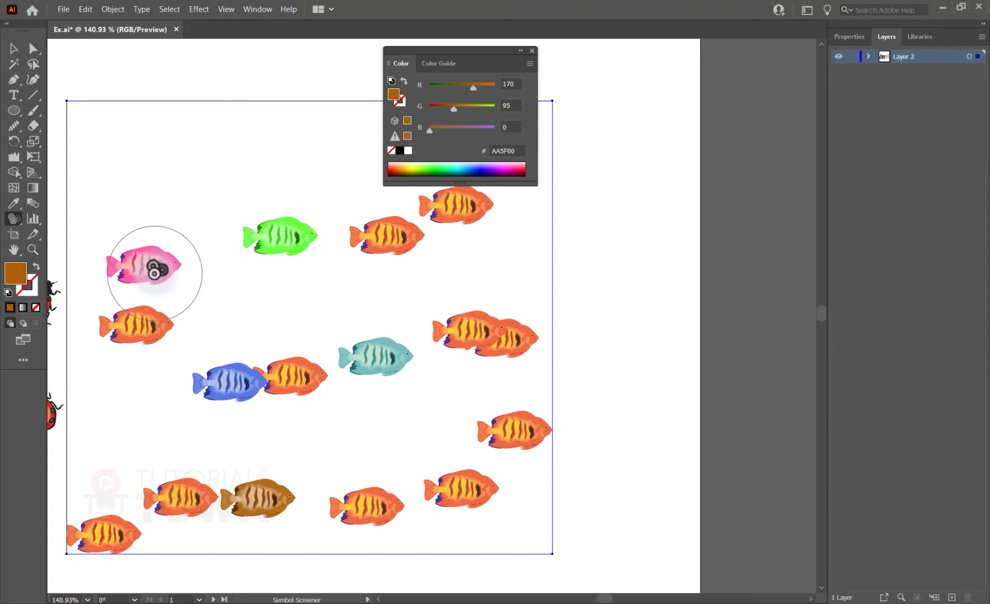
click(172, 494)
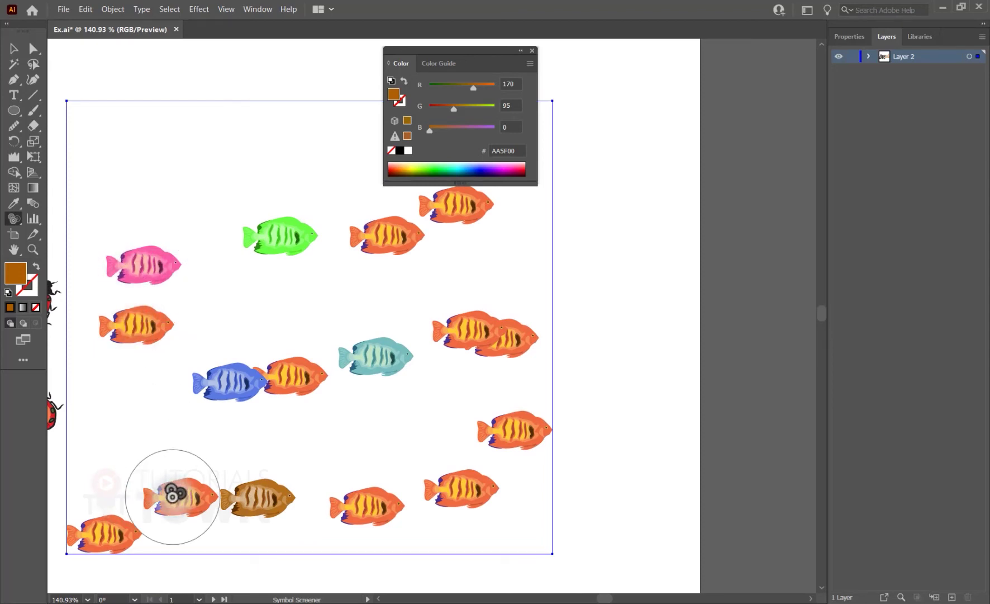
- Fade several ladybugs across the ladybug set so they look semi-transparent
scroll(245, 424, left, 10)
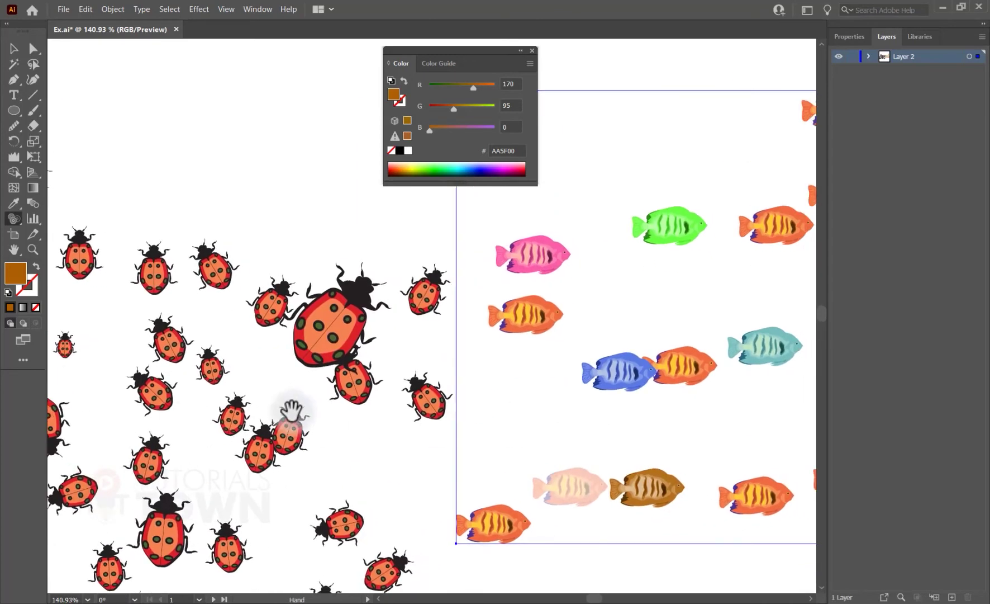
scroll(339, 364, left, 4)
ctrl+click(287, 332)
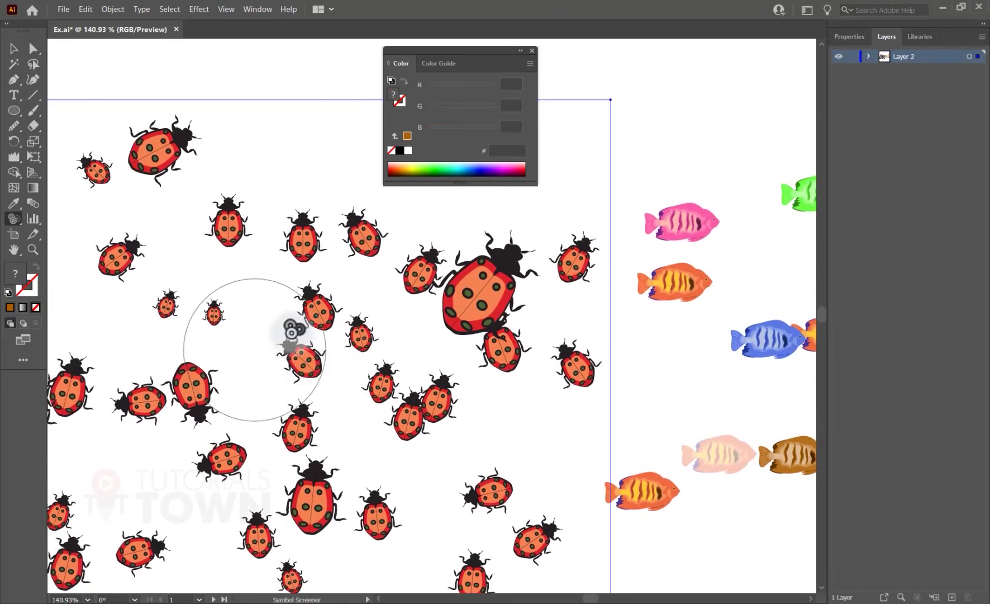
drag(305, 390, 370, 351)
click(365, 315)
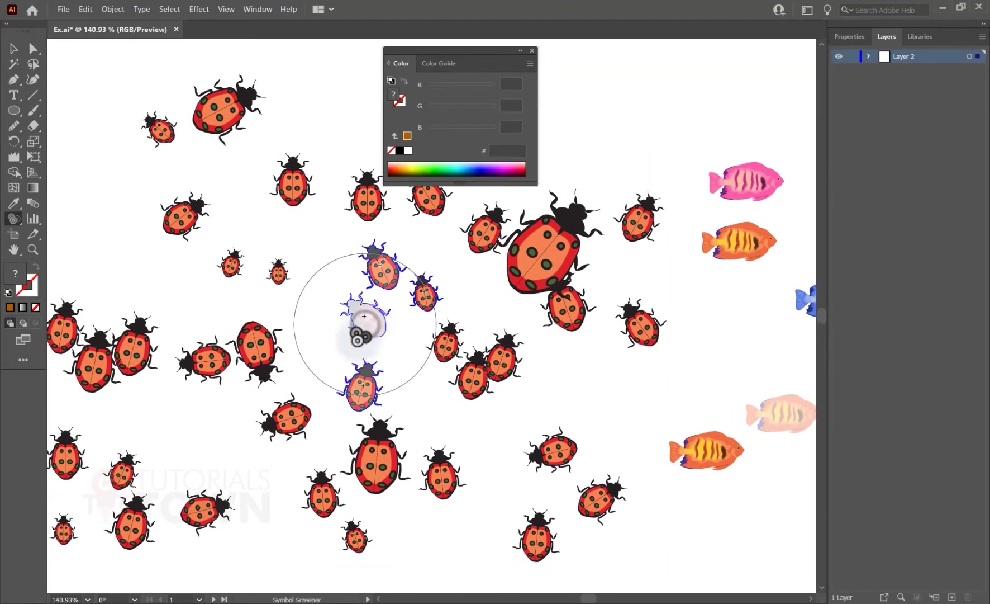
click(183, 488)
mouse_move(139, 347)
mouse_down()
mouse_move(304, 343)
mouse_move(264, 359)
mouse_move(243, 453)
mouse_move(228, 272)
mouse_move(260, 402)
mouse_up()
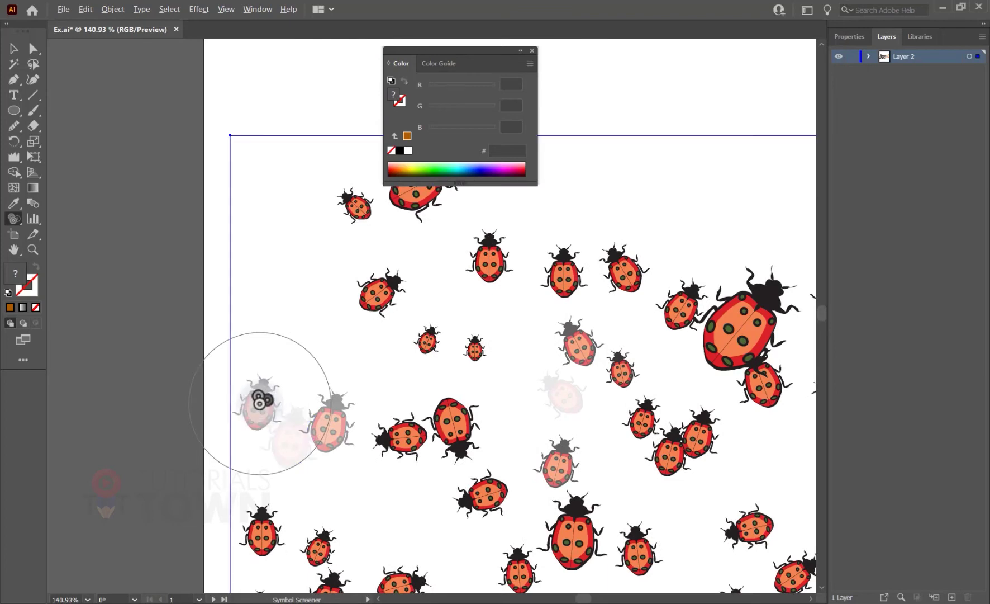
drag(459, 432, 239, 221)
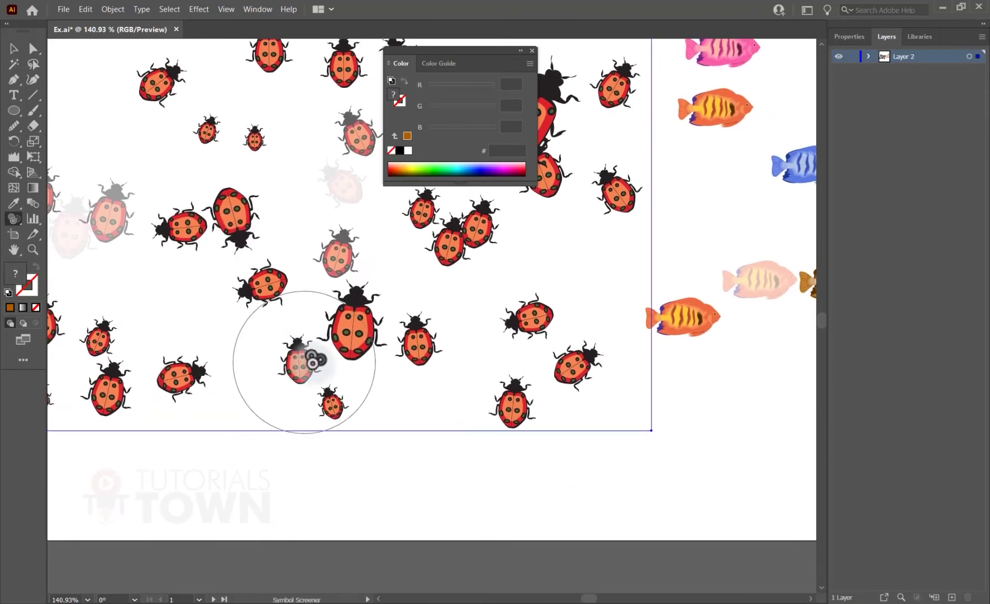
mouse_move(338, 349)
mouse_down()
mouse_move(298, 354)
mouse_move(203, 405)
mouse_up()
mouse_move(476, 109)
mouse_down()
mouse_move(271, 283)
mouse_move(257, 274)
mouse_move(467, 306)
mouse_up()
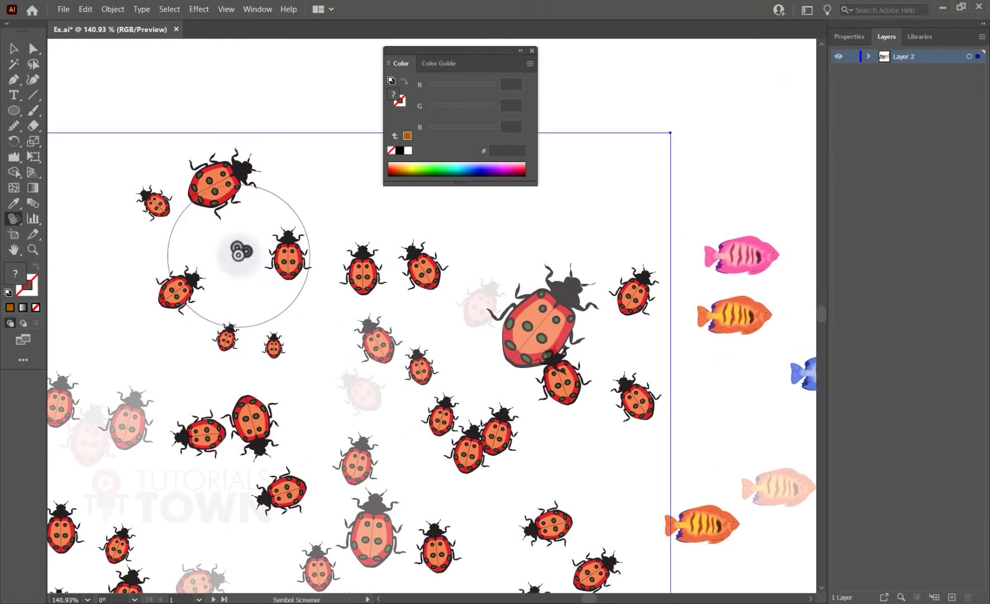
scroll(286, 272, down, 3)
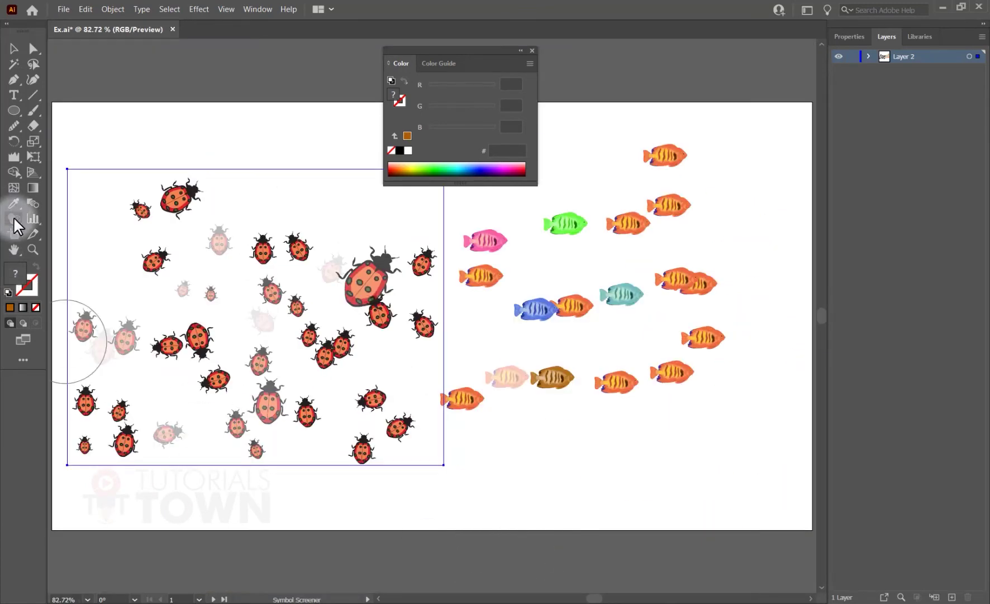
- Try the Symbol Styler on the fish set and dismiss the missing-style alert
mouse_move(15, 225)
mouse_down()
mouse_move(63, 338)
mouse_move(90, 335)
mouse_up()
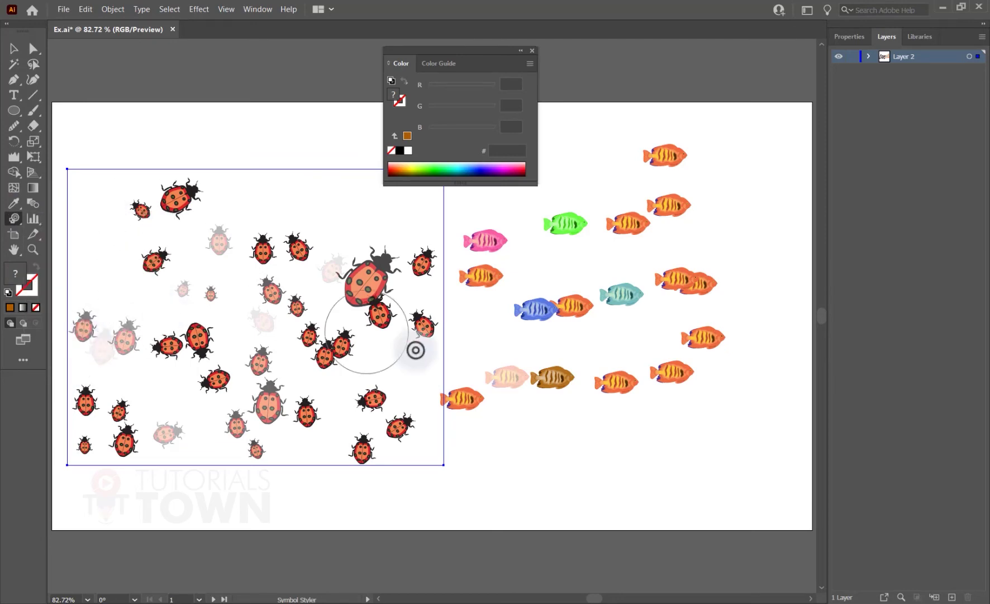
drag(475, 329, 190, 323)
drag(201, 185, 344, 327)
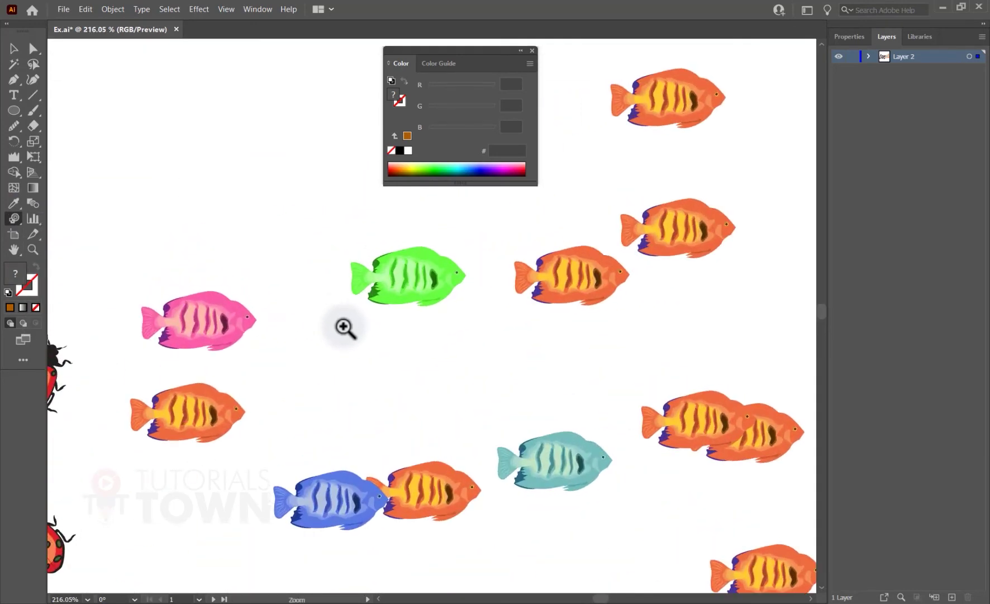
mouse_move(457, 366)
mouse_down()
mouse_move(243, 298)
mouse_move(268, 191)
mouse_move(224, 31)
mouse_up()
click(312, 225)
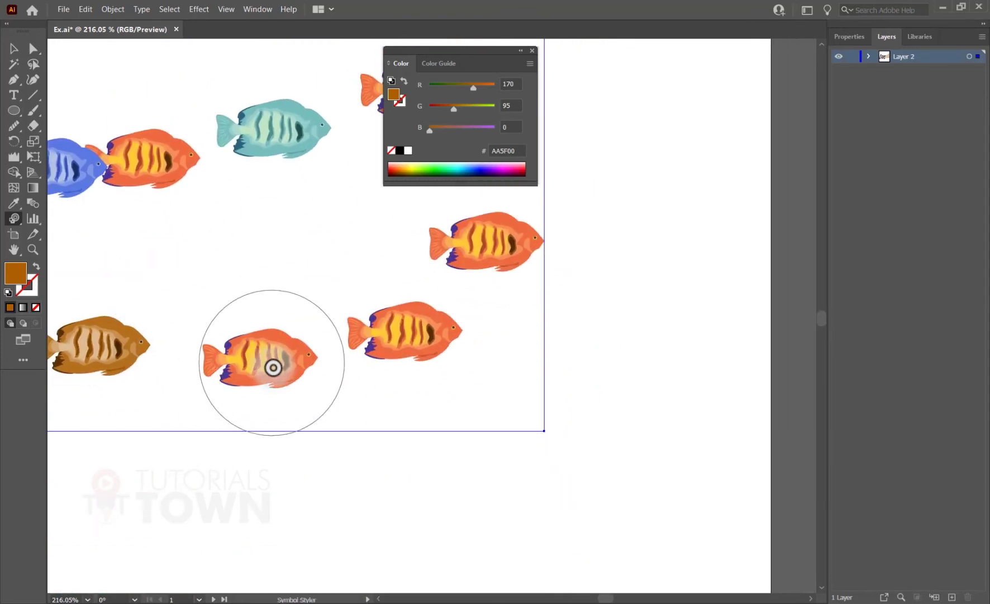
click(261, 365)
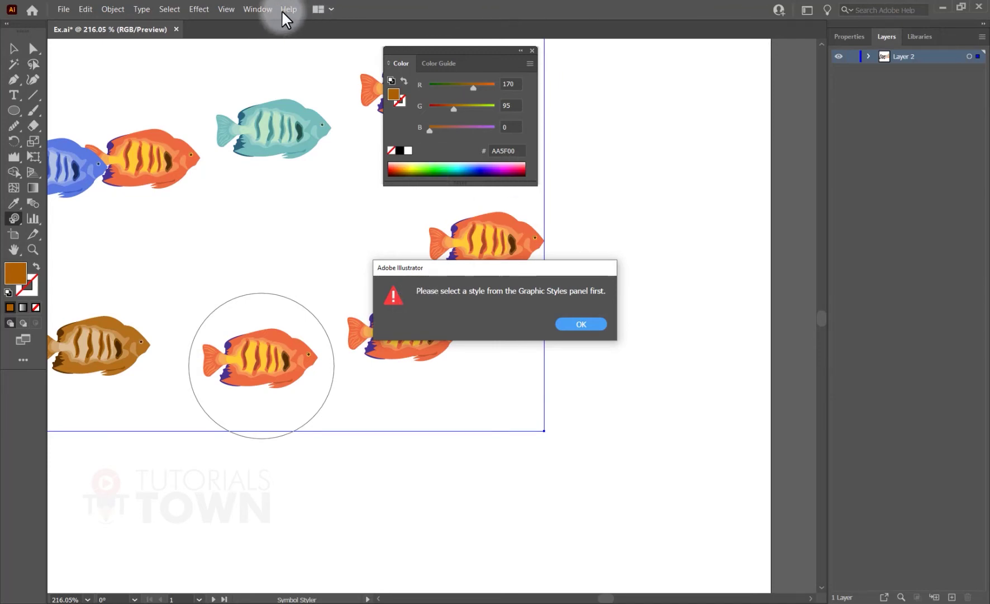
click(587, 326)
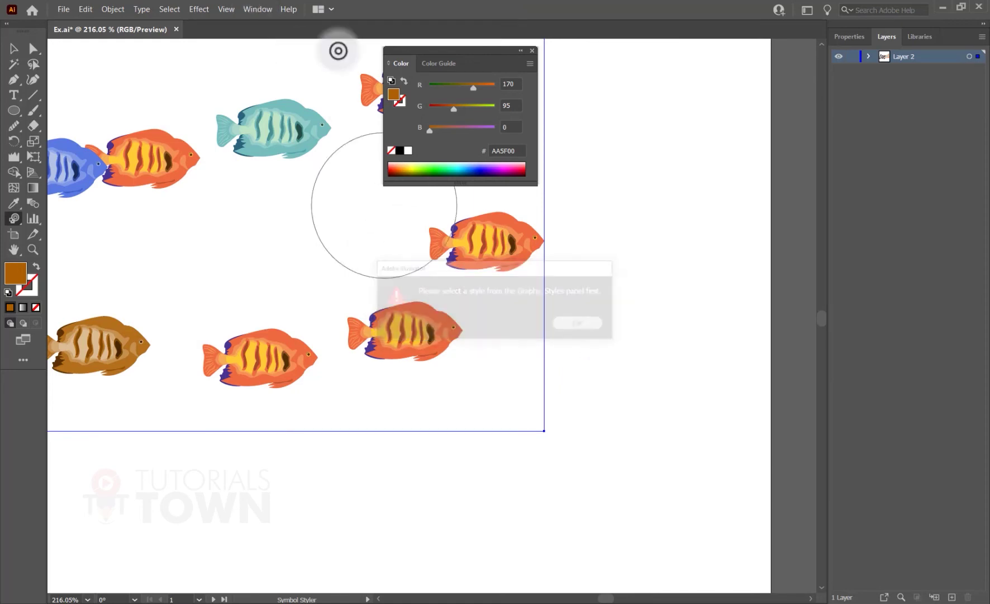
- Show the Graphic Styles panel over the canvas at a shorter height
click(258, 9)
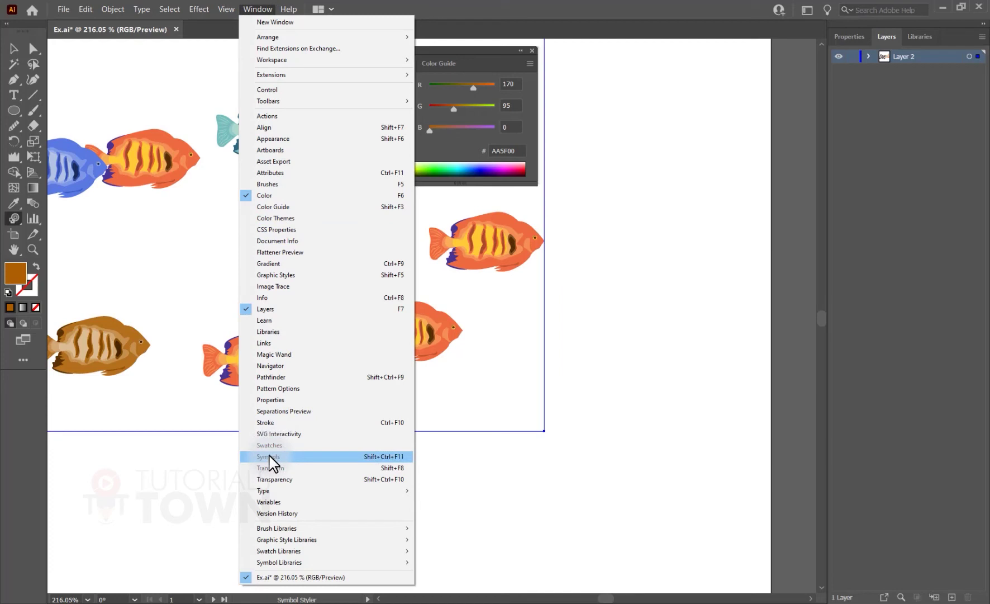
click(275, 280)
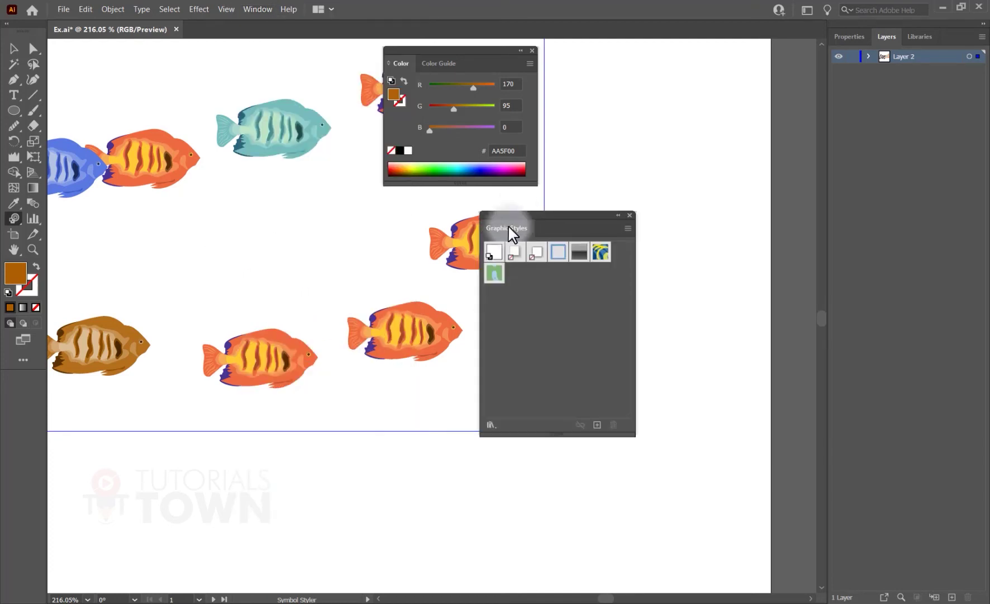
mouse_move(524, 226)
mouse_down()
mouse_move(263, 124)
mouse_move(134, 61)
mouse_up()
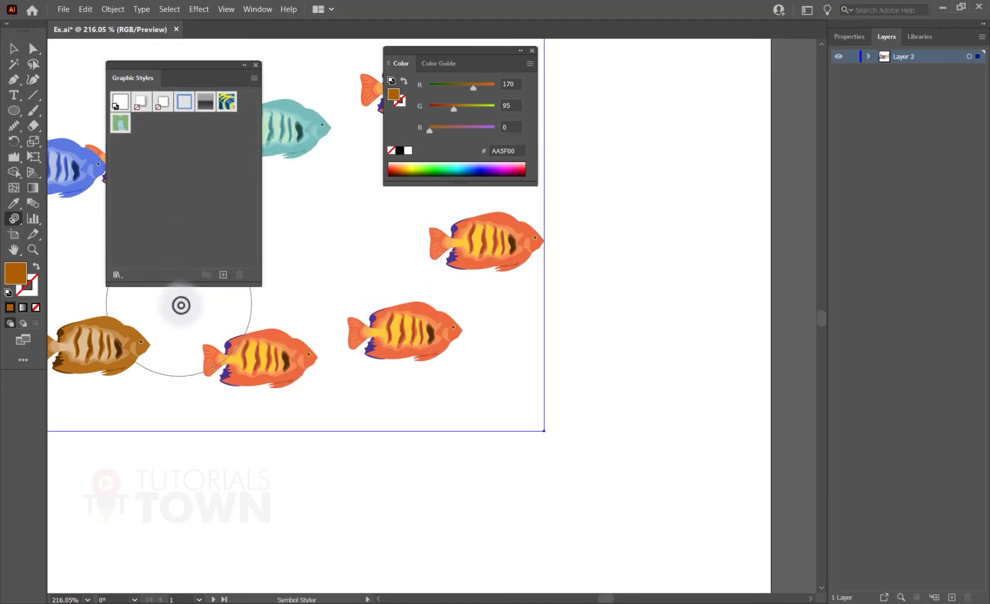
drag(186, 284, 186, 187)
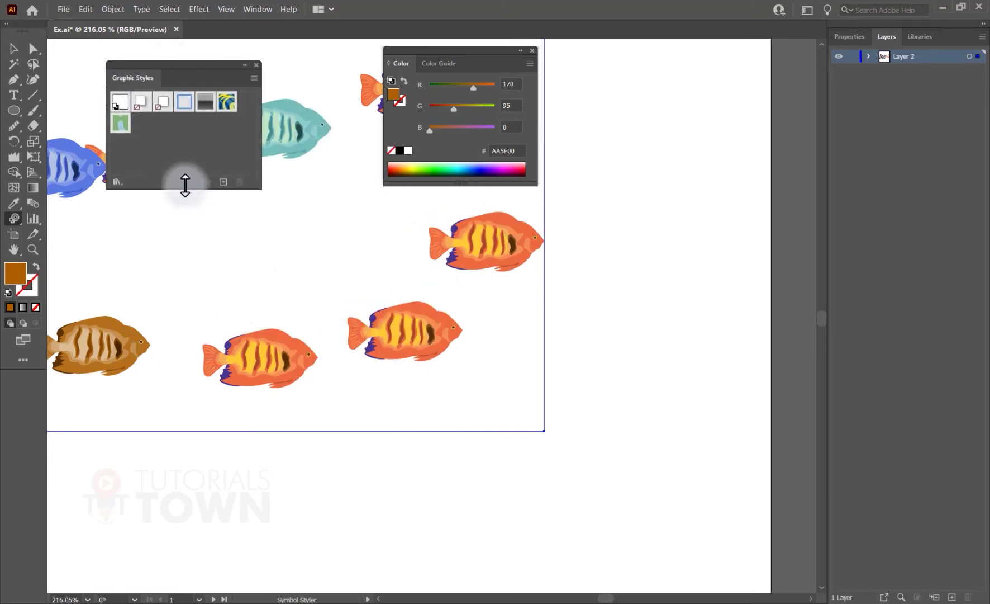
- Load the Type Effects library, pick Woodcut, and dismiss the missing-style alert on a fish
click(117, 177)
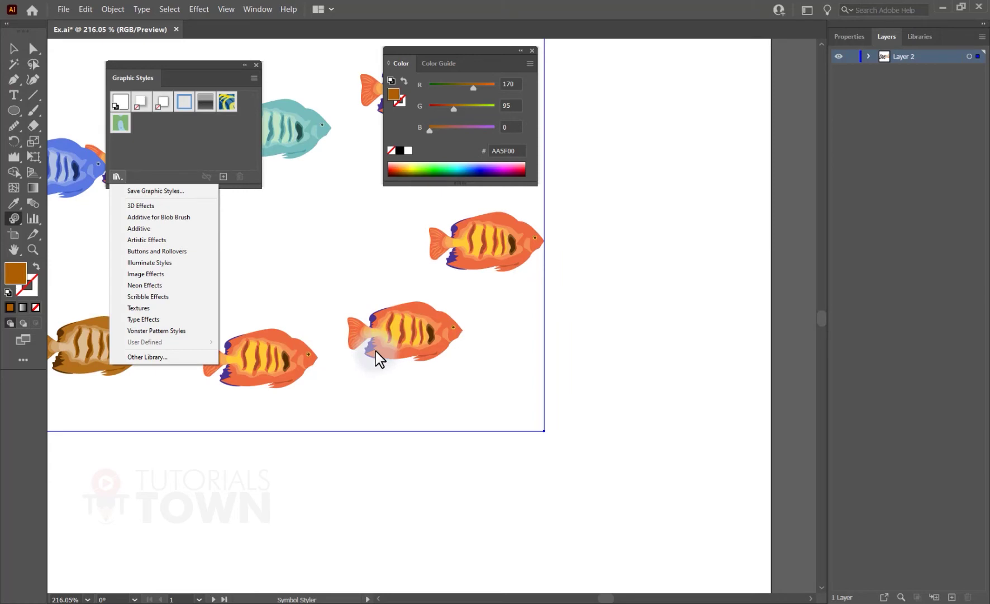
click(170, 321)
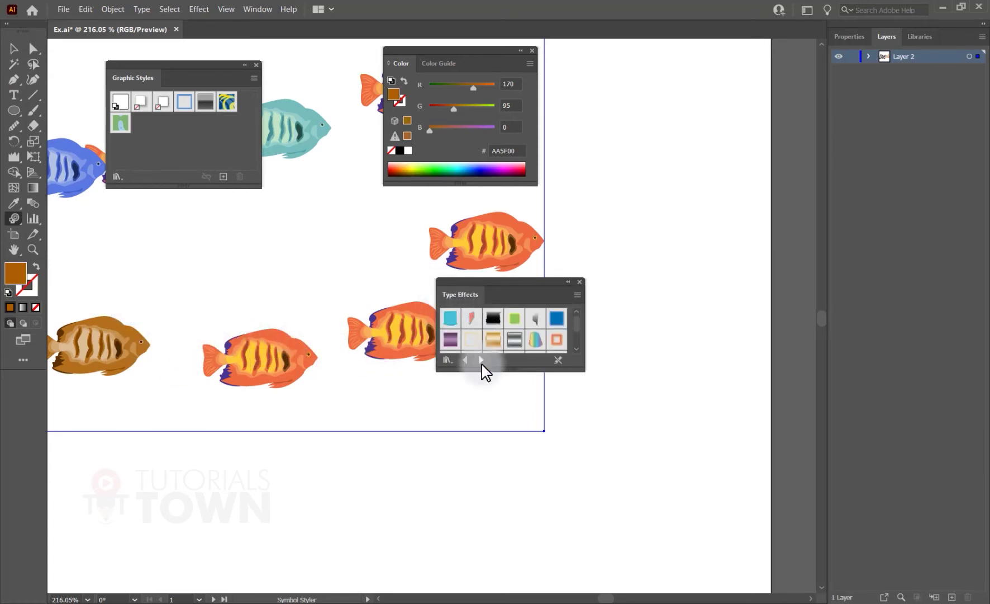
drag(500, 368, 491, 498)
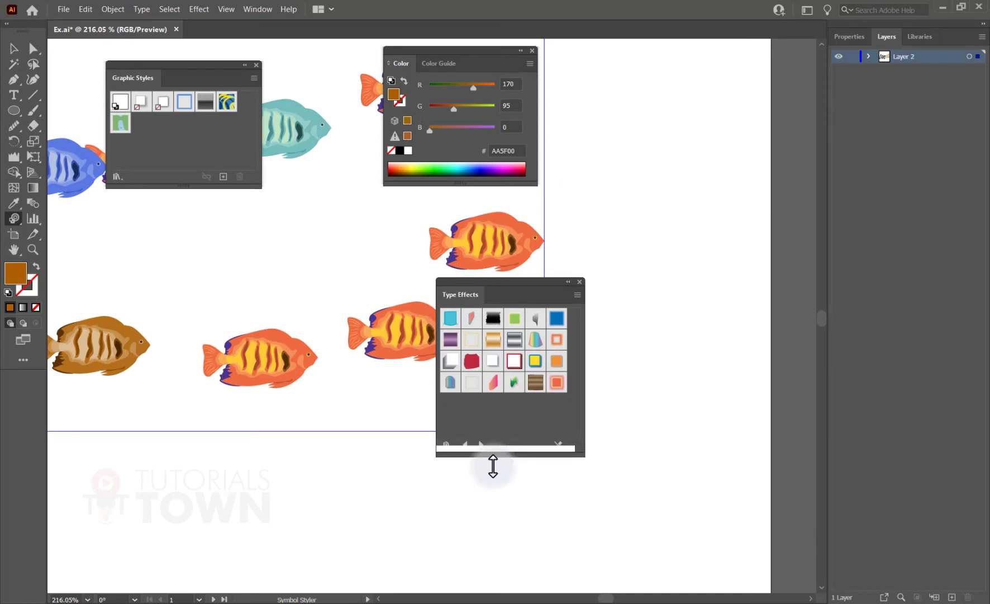
click(535, 382)
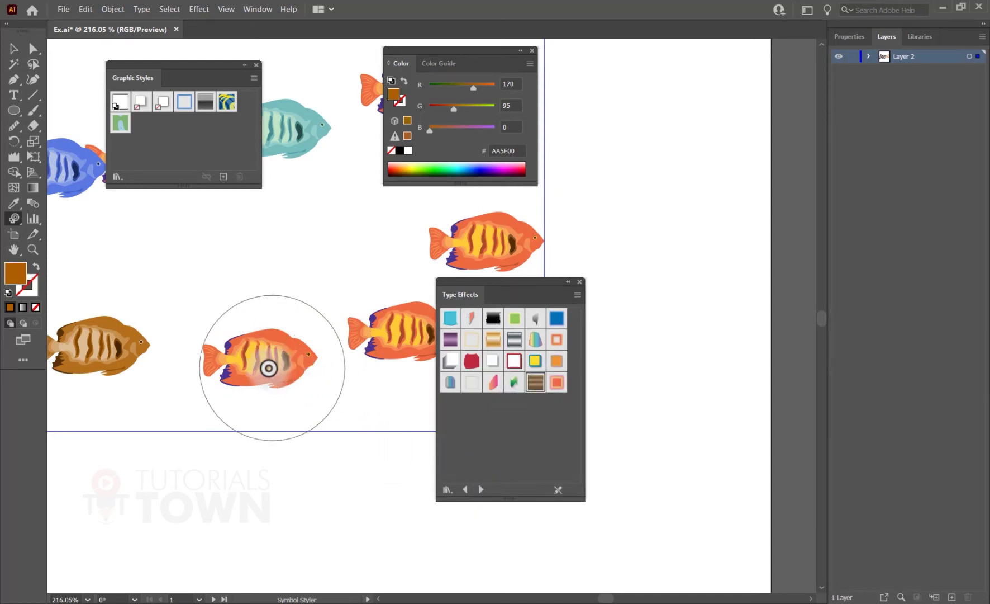
mouse_move(268, 367)
mouse_down()
mouse_move(256, 370)
mouse_move(323, 345)
mouse_up()
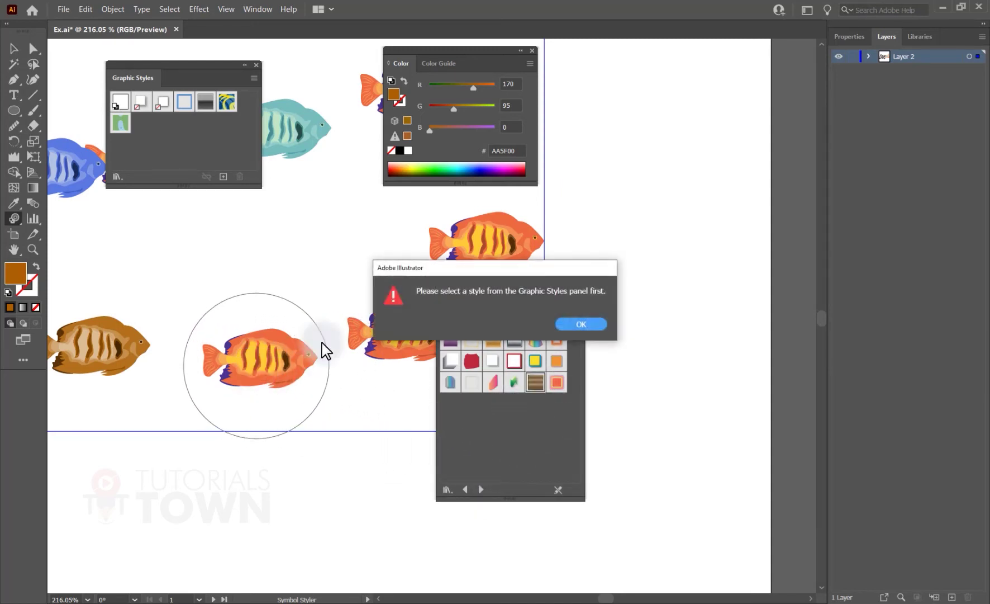
key(Return)
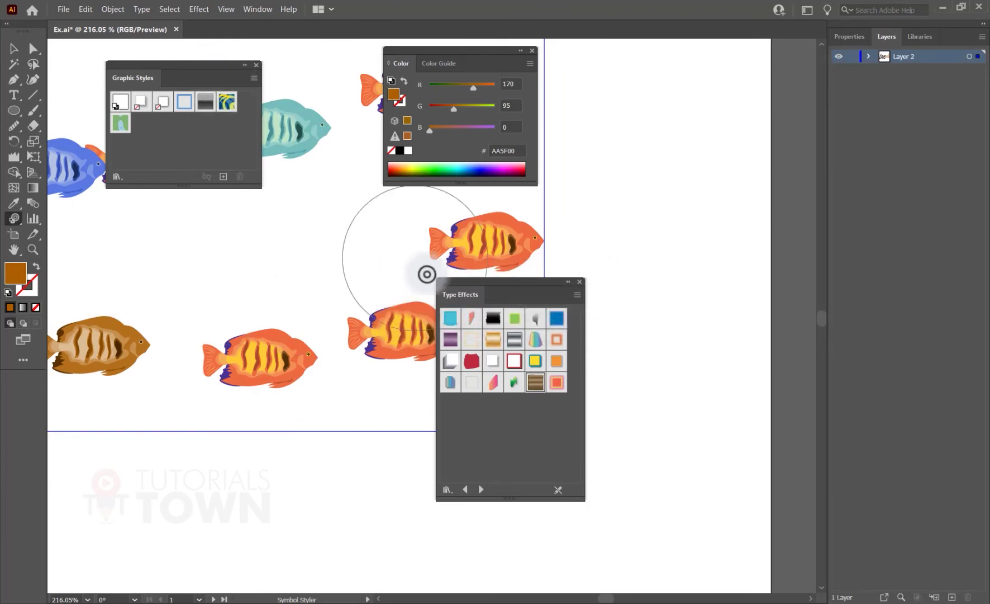
- Dock the Type Effects library beside Graphic Styles and drag the brown style toward it
drag(441, 281, 265, 61)
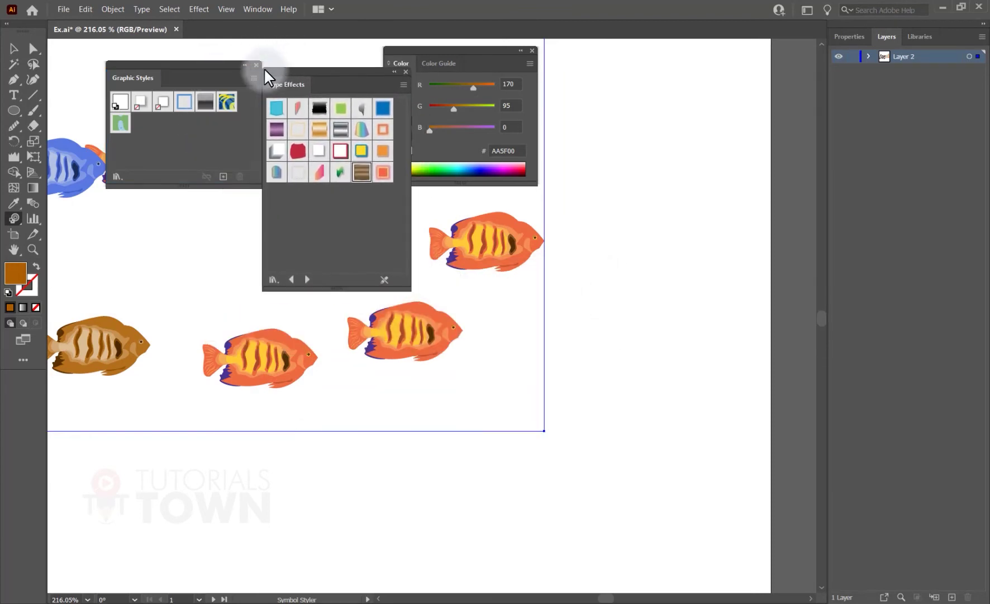
click(311, 203)
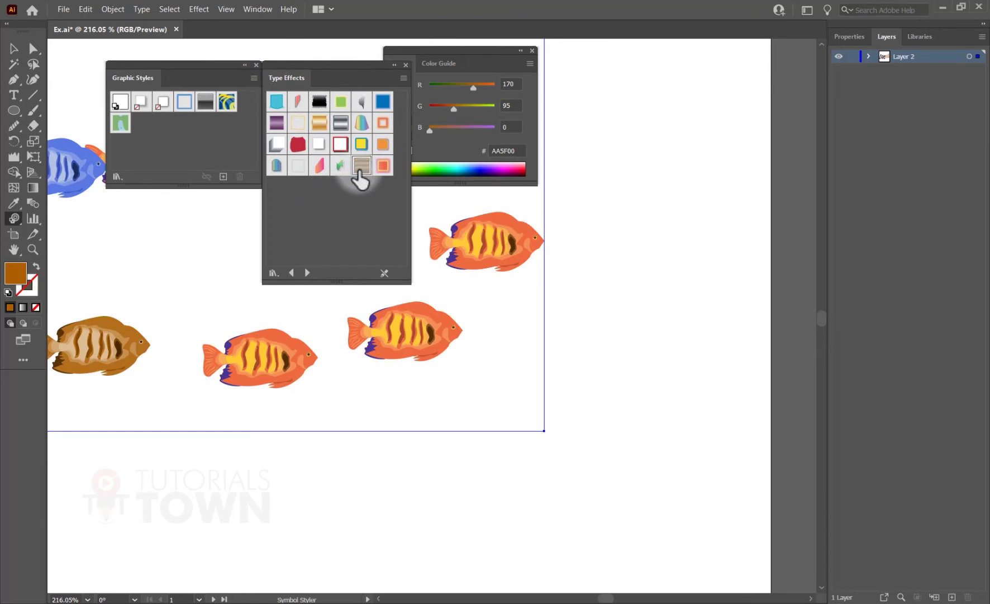
drag(341, 167, 164, 137)
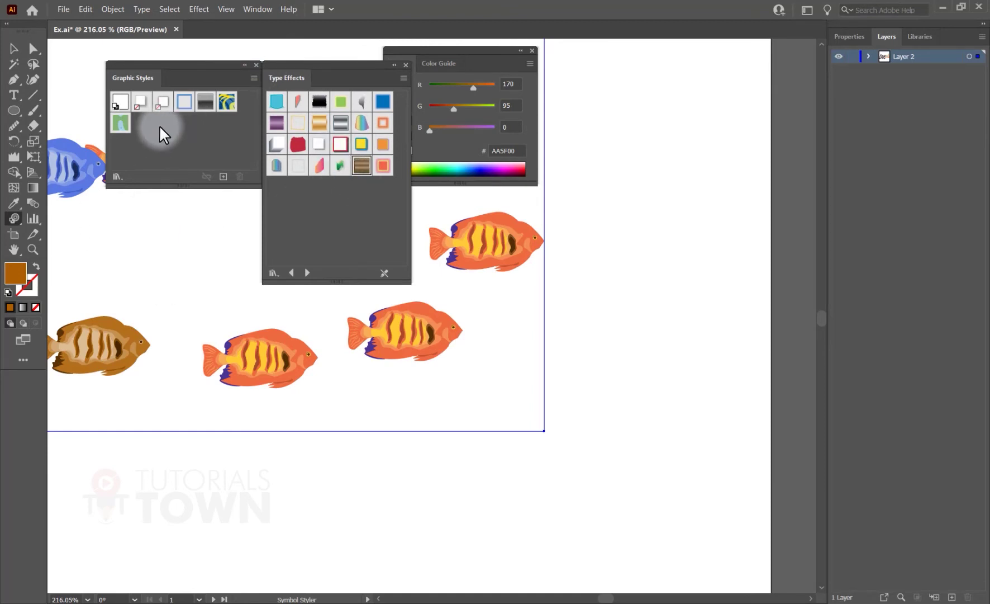
- Add the brown Woodcut style to Graphic Styles and apply it to the middle fish
click(129, 102)
drag(360, 174, 324, 199)
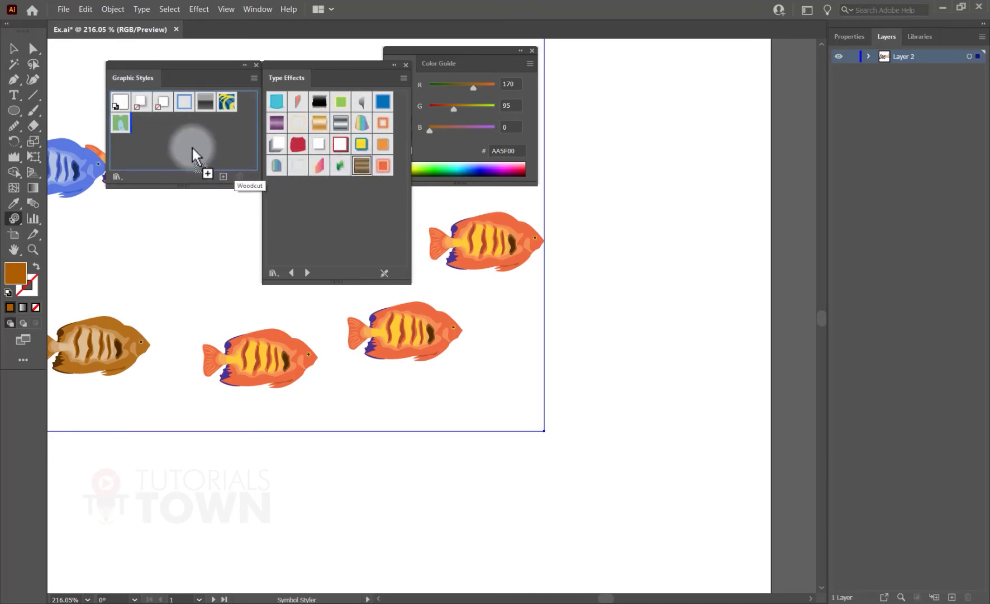
drag(179, 145, 143, 128)
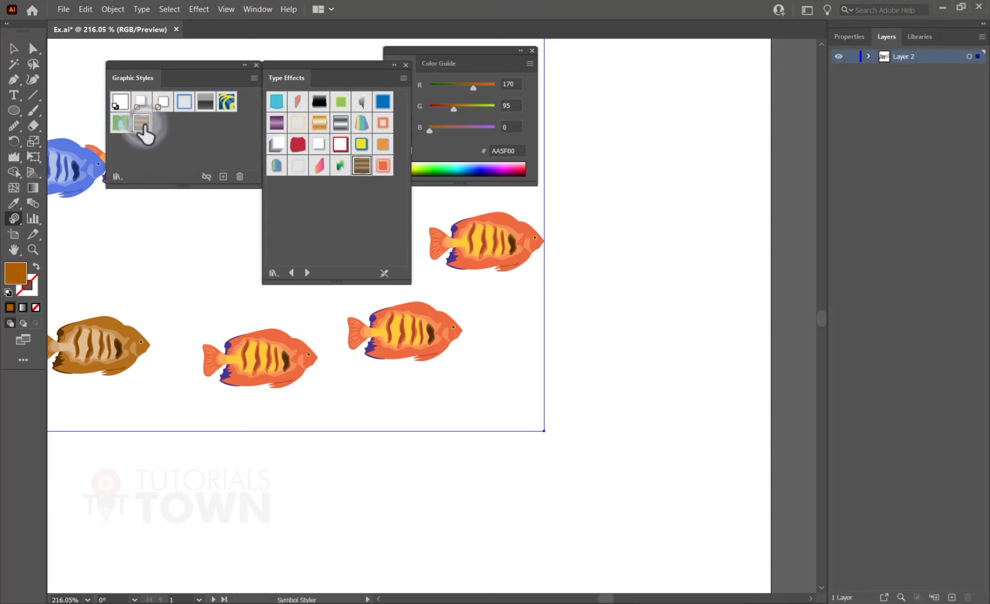
mouse_move(248, 374)
mouse_down()
mouse_move(277, 332)
mouse_move(389, 340)
mouse_move(438, 312)
mouse_up()
- Choose the Drop Shadow graphic style and bring the teal fish into view
mouse_move(315, 367)
mouse_down()
mouse_move(273, 448)
mouse_move(195, 486)
mouse_up()
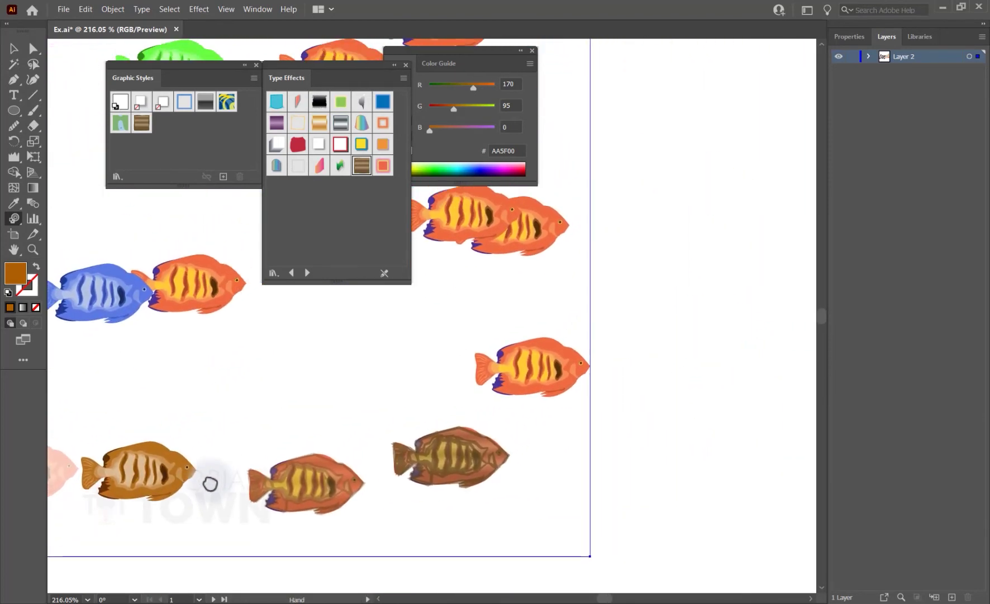
click(163, 109)
drag(345, 260, 342, 389)
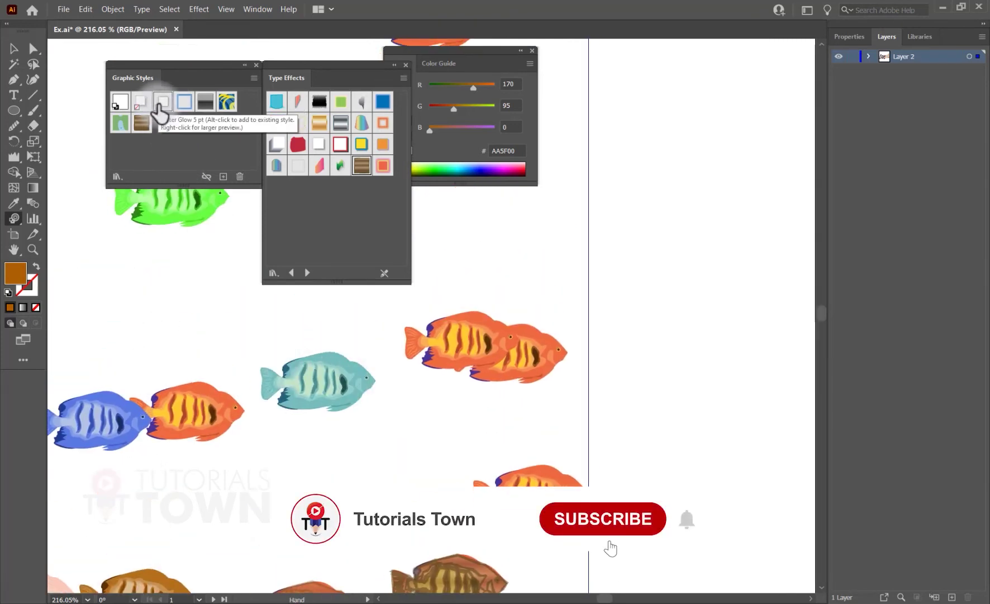
click(140, 103)
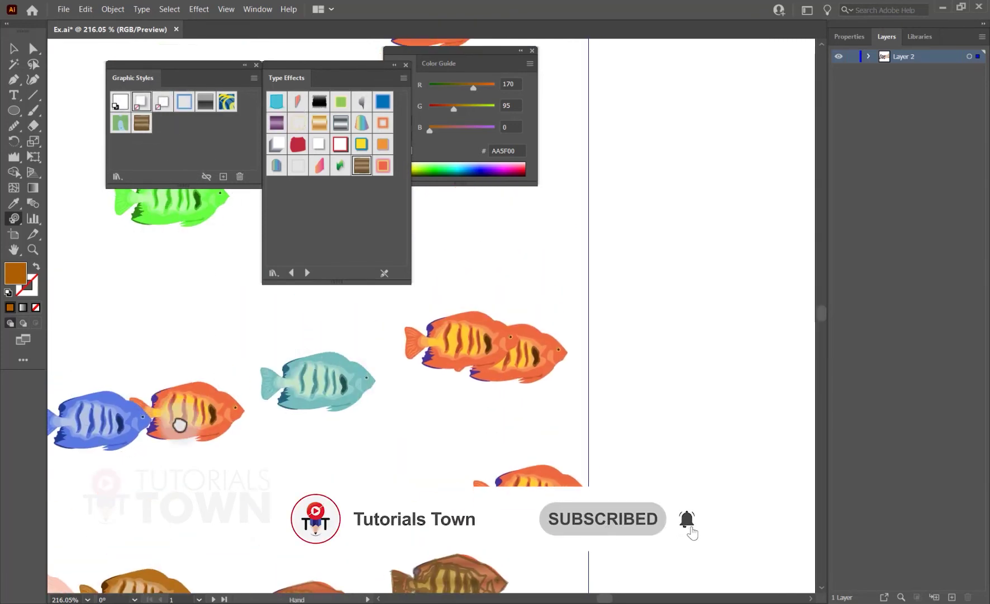
drag(177, 420, 192, 442)
- Close the Type Effects and Color Guide panels and drop-shadow the orange fish
drag(188, 347, 310, 435)
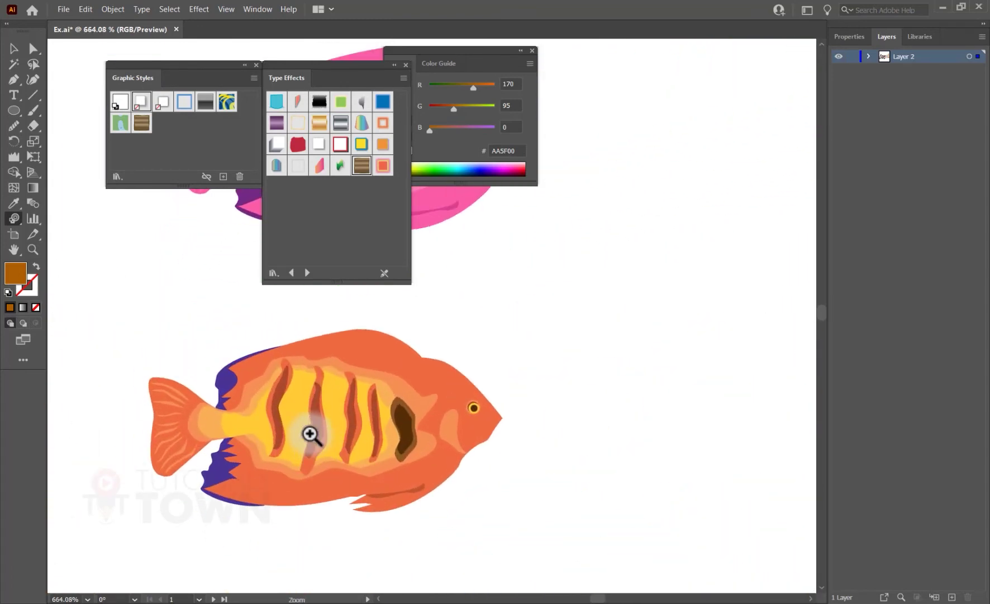
click(406, 65)
click(532, 50)
scroll(363, 349, down, 5)
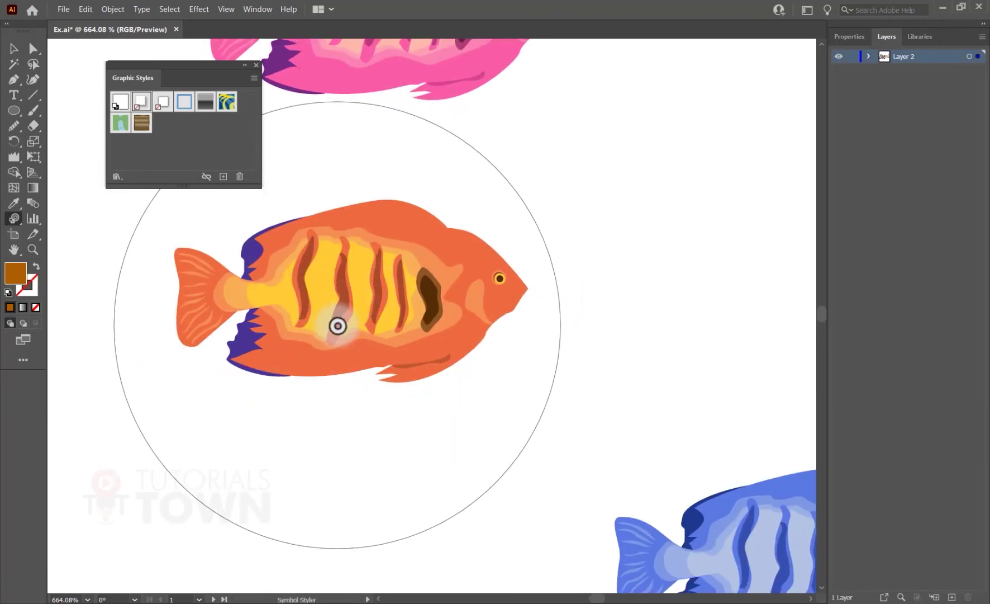
drag(338, 326, 161, 492)
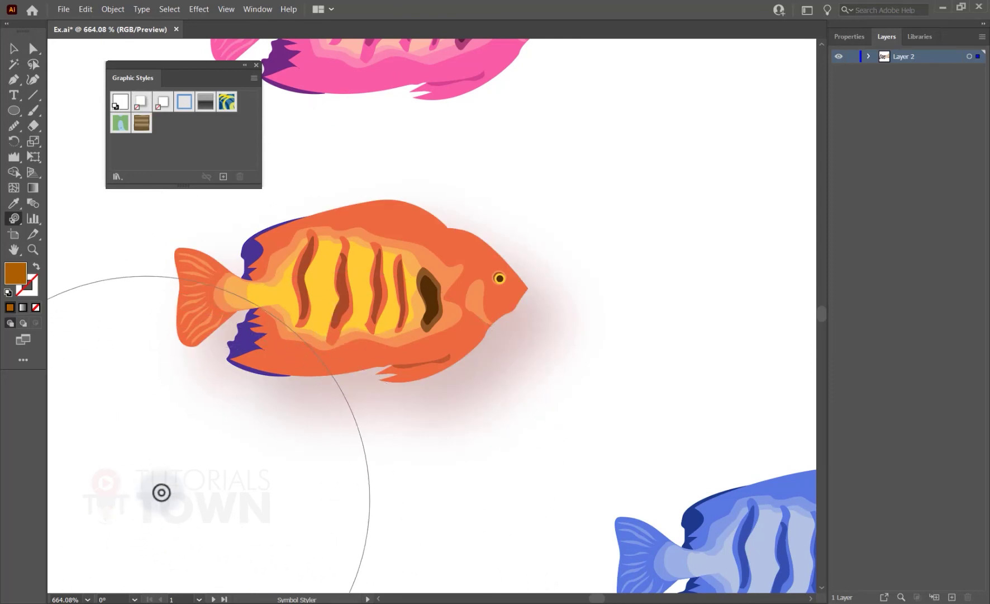
- Apply the drop shadow to the green and teal fish
scroll(161, 492, down, 3)
scroll(161, 492, down, 3)
scroll(161, 492, down, 2)
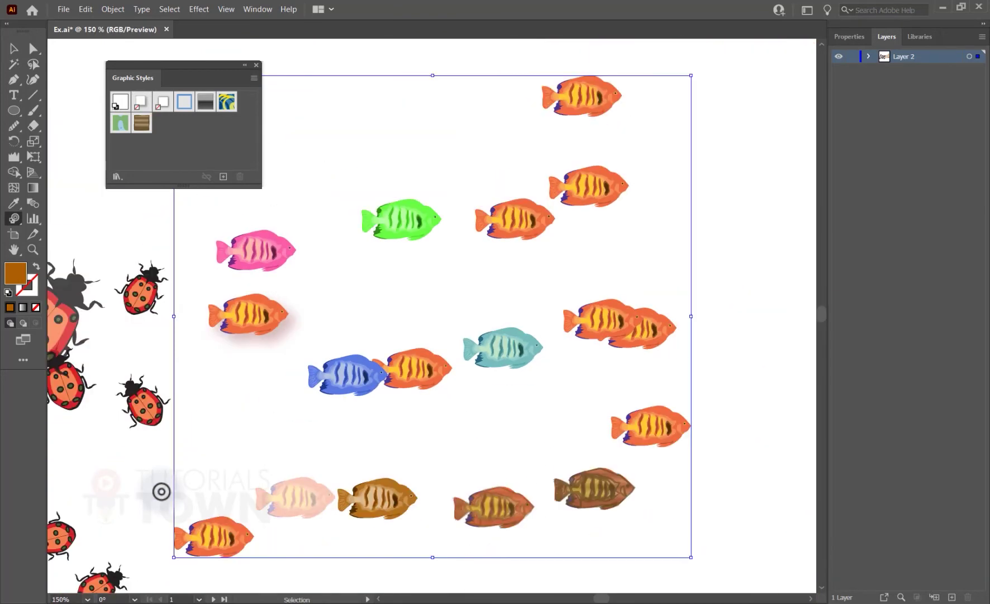
drag(272, 288, 341, 394)
click(460, 319)
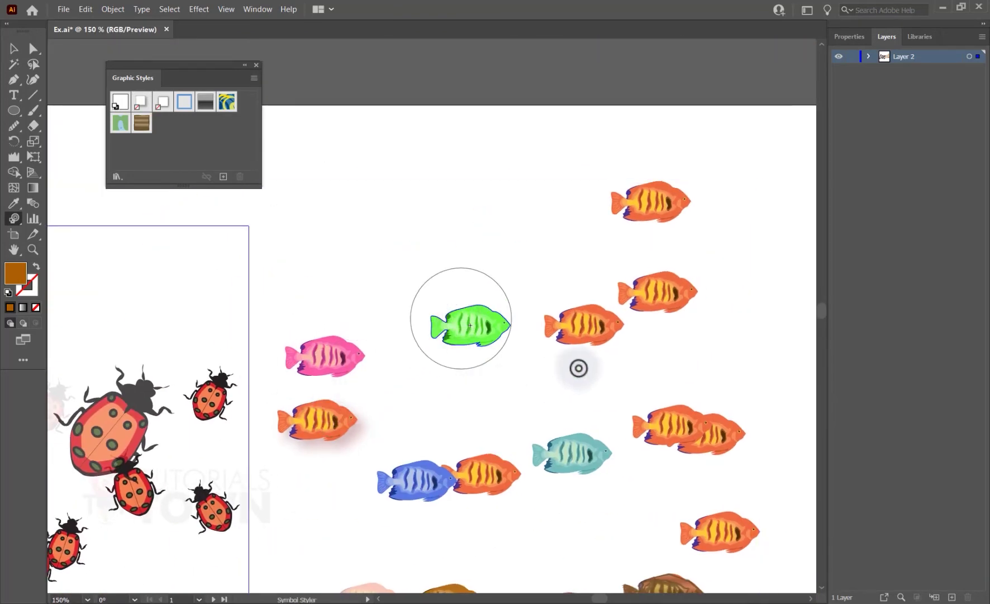
drag(641, 415, 522, 288)
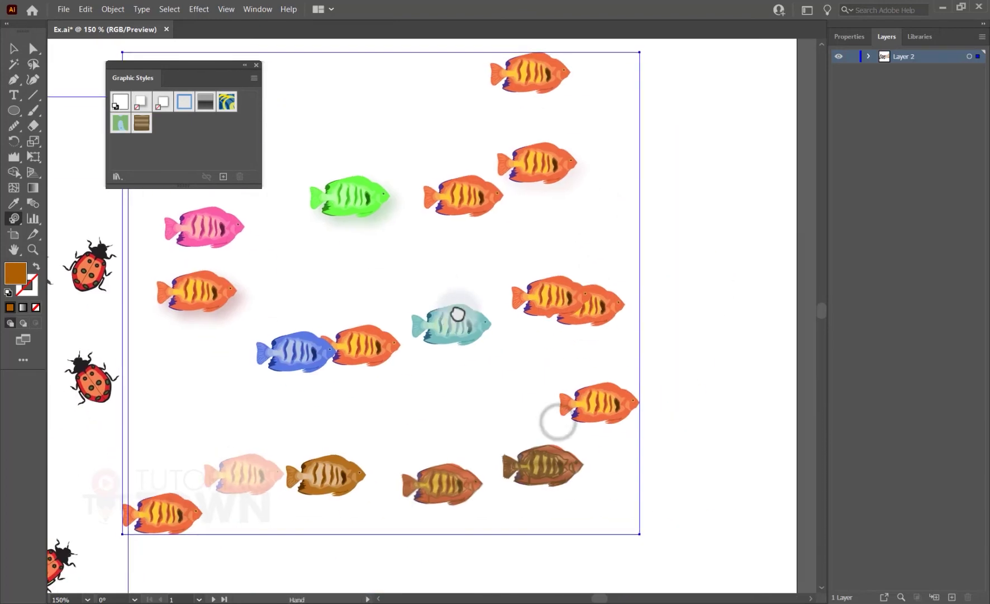
click(472, 344)
drag(192, 343, 299, 350)
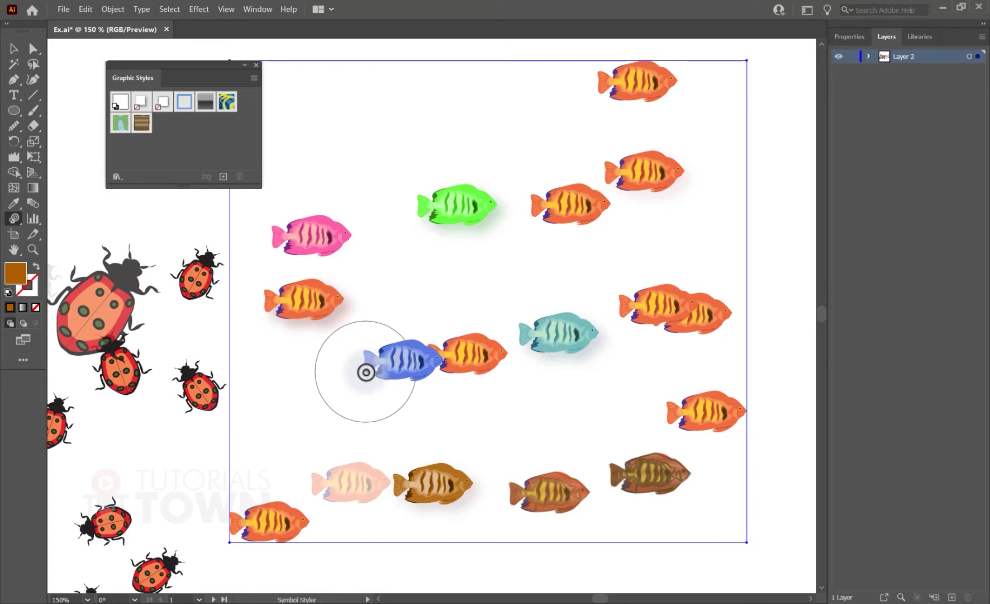
- Close the Graphic Styles panel and zoom in so the empty second artboard fills the view
click(257, 66)
key(ctrl+minus)
key(ctrl+minus)
key(ctrl+minus)
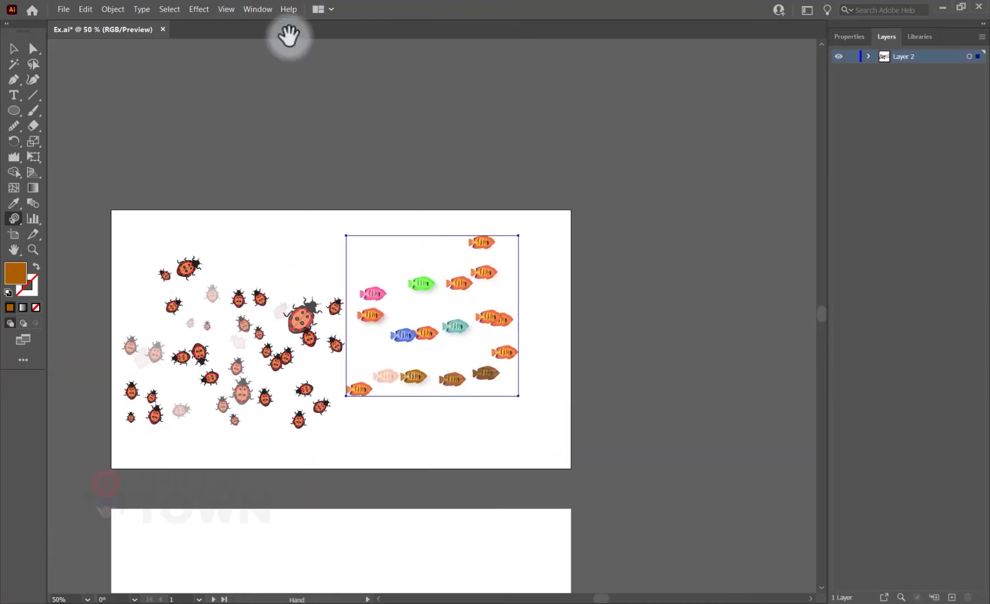
drag(174, 395, 230, 189)
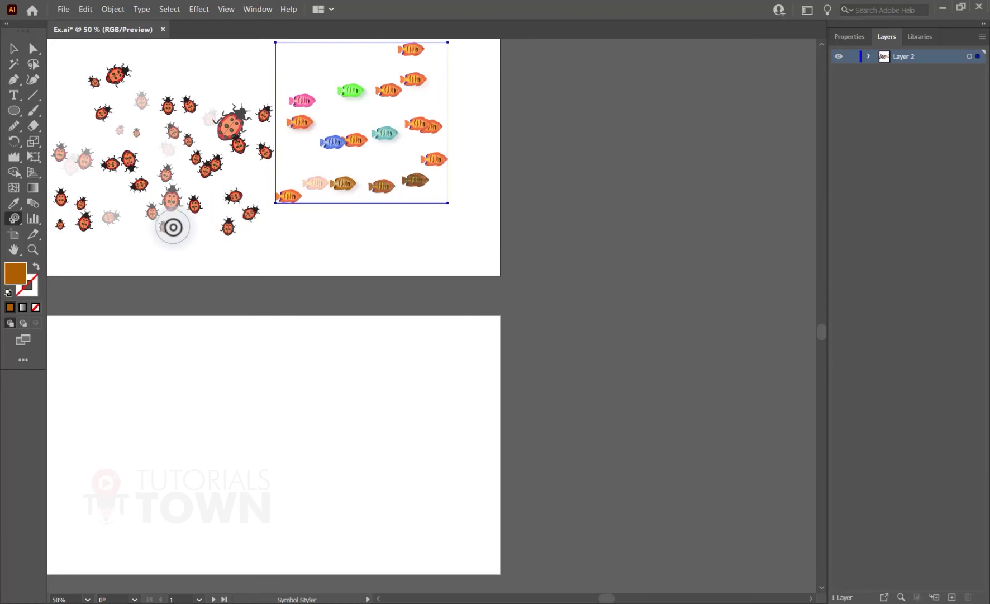
scroll(168, 301, left, 3)
scroll(235, 327, down, 2)
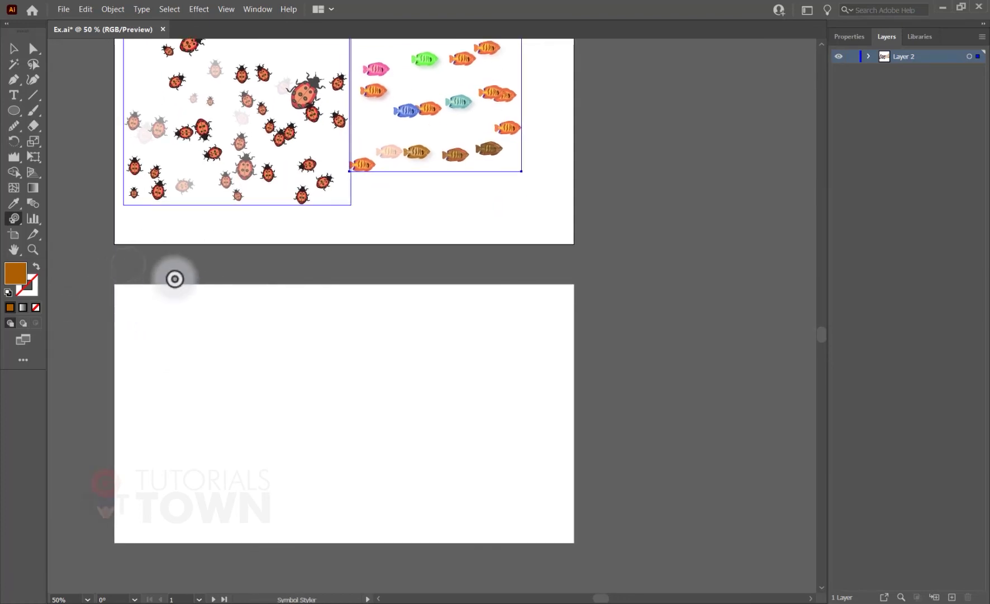
click(139, 289)
click(265, 421)
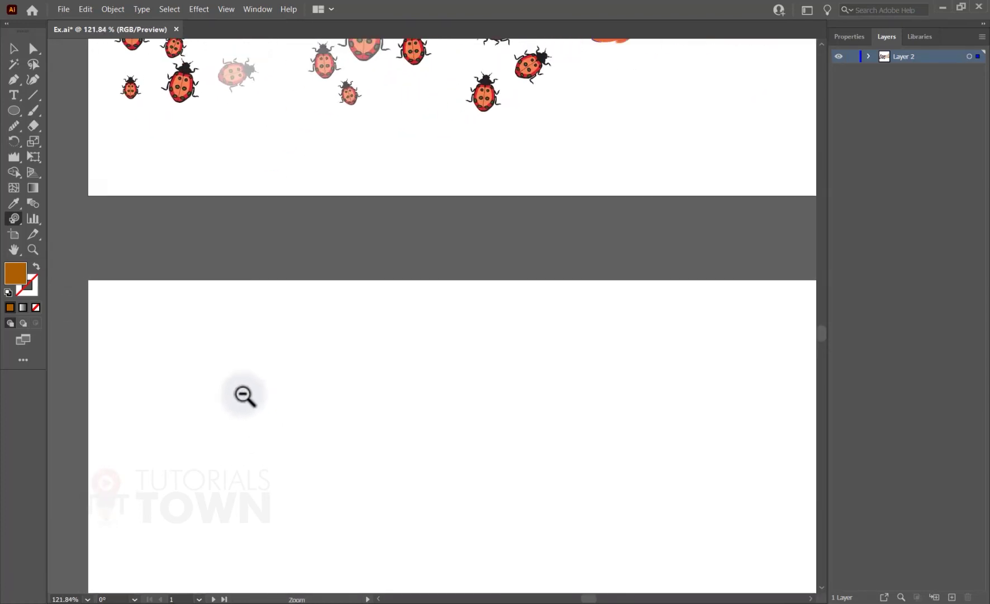
mouse_move(294, 479)
mouse_down()
mouse_move(242, 257)
mouse_move(254, 250)
mouse_up()
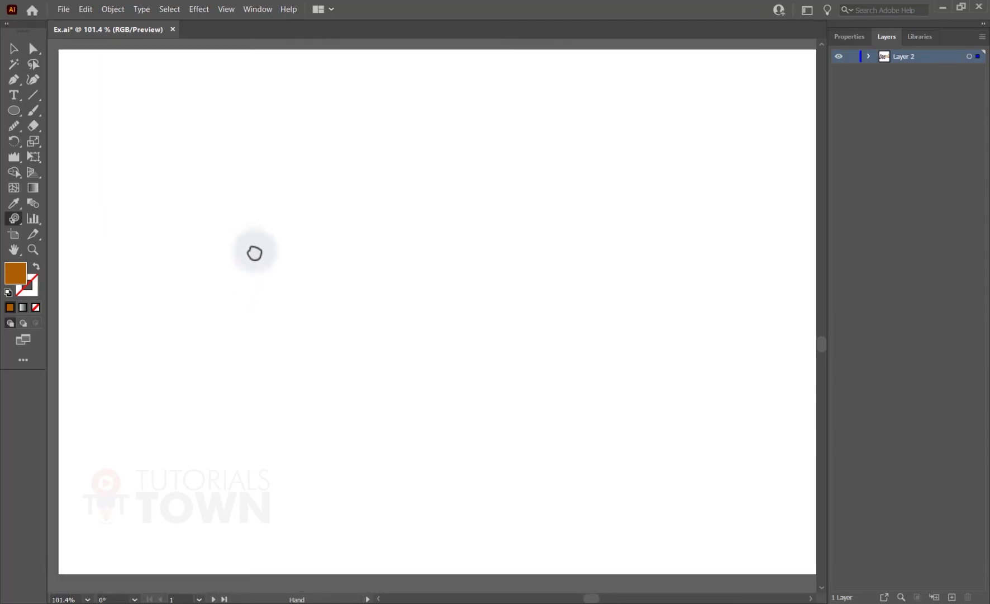
- Draw a circle near the artboard's top-left and bloat its edges into ears
click(15, 110)
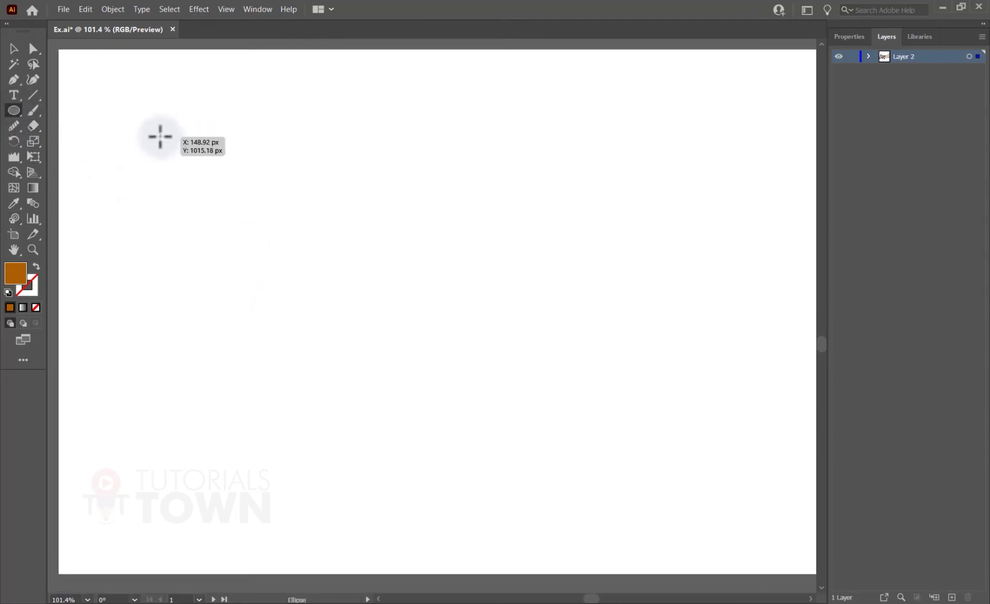
drag(166, 146, 233, 212)
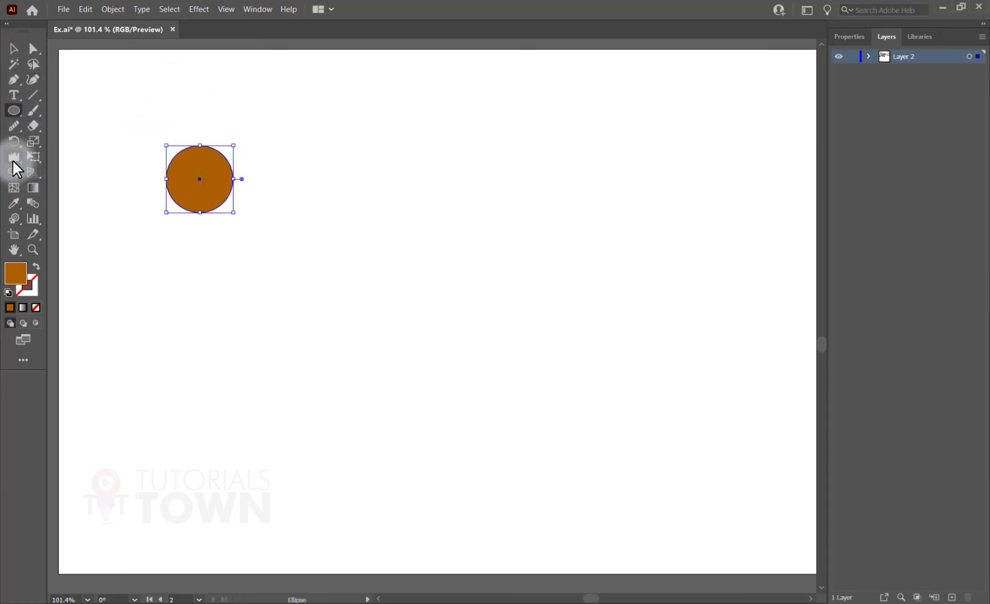
drag(13, 159, 69, 191)
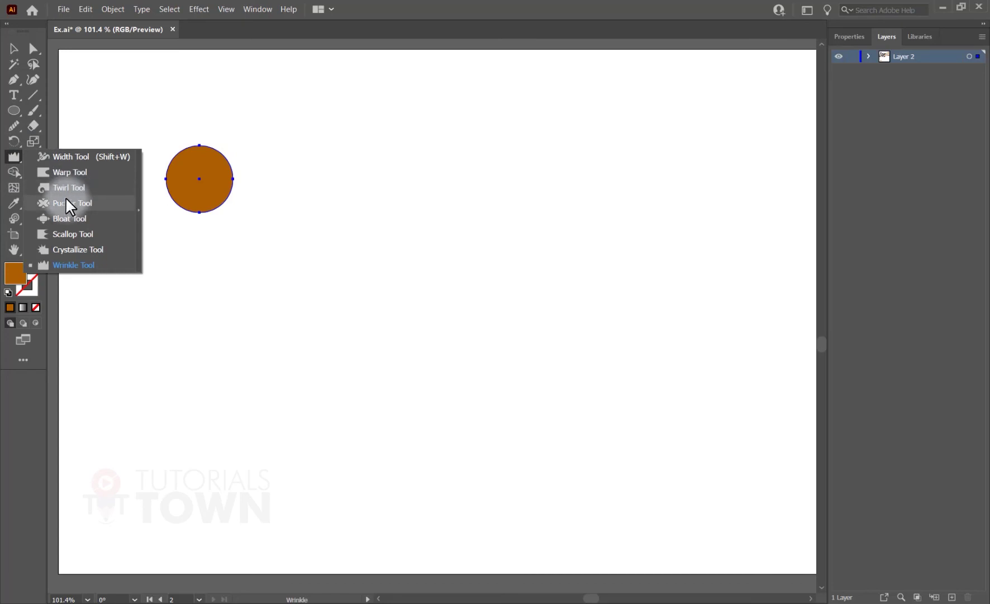
click(65, 217)
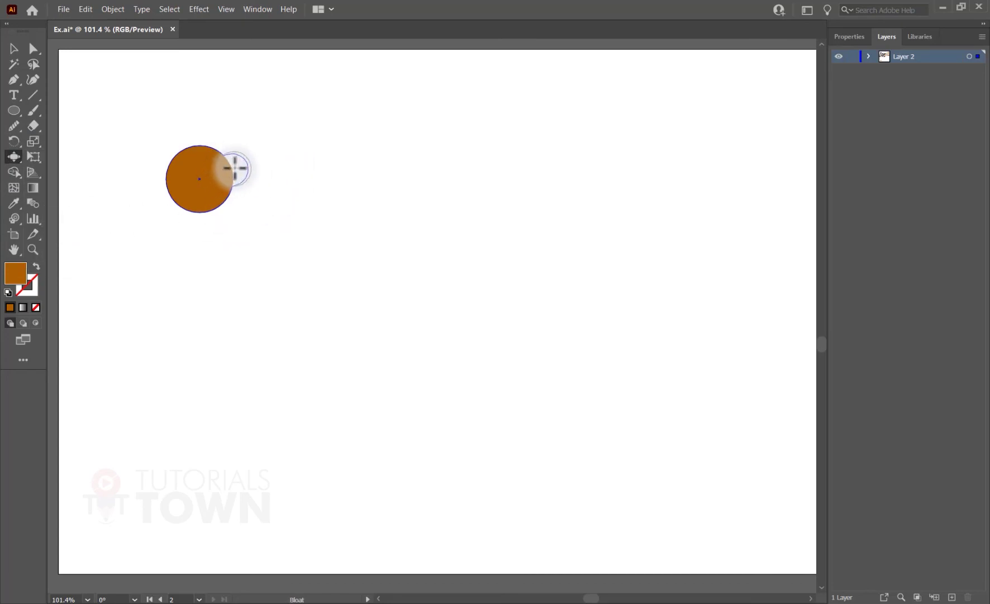
click(234, 168)
click(196, 209)
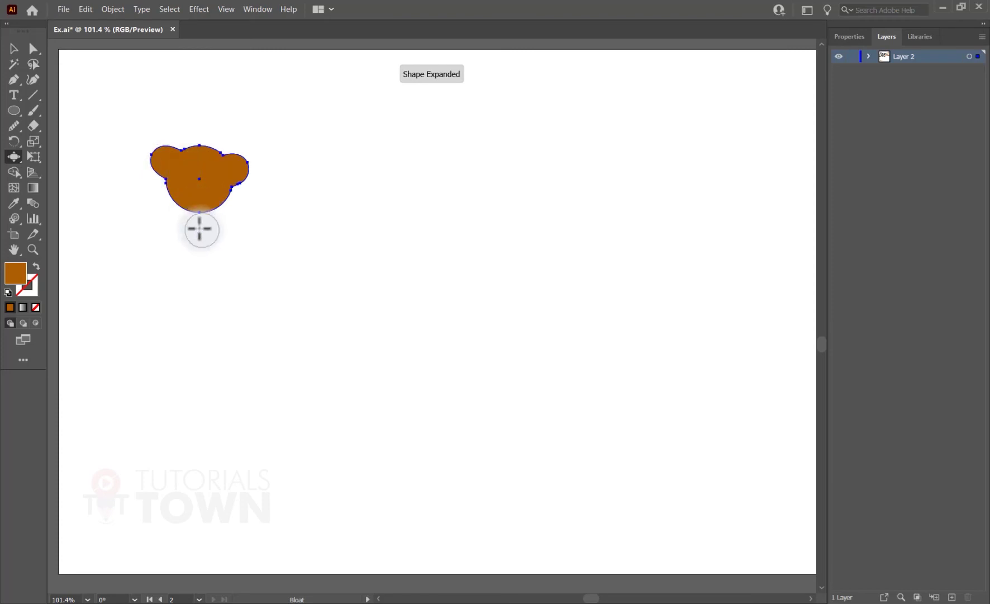
click(200, 211)
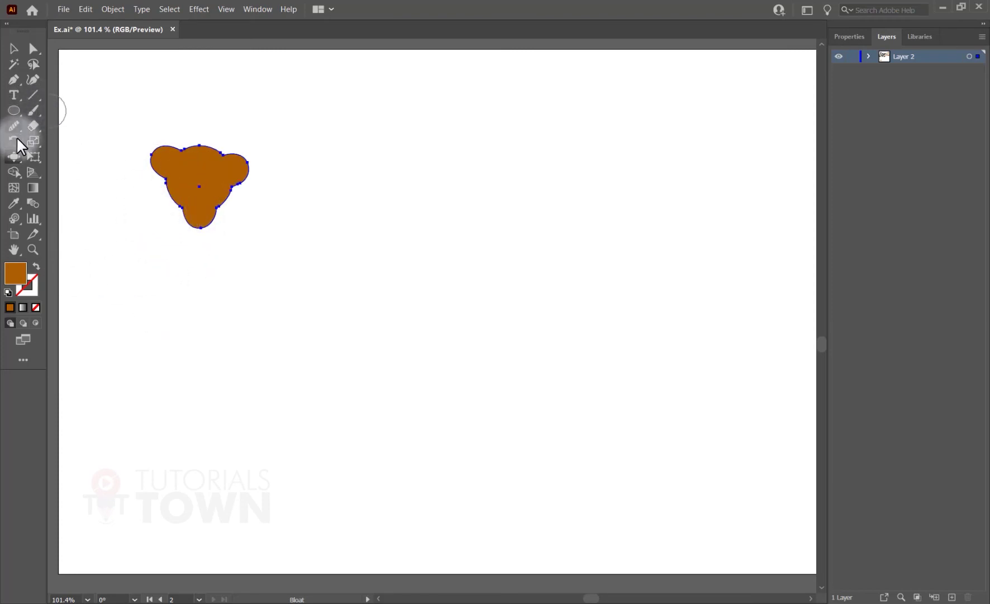
- Warp the circle's lower-left edge down into a leg
click(14, 156)
click(66, 171)
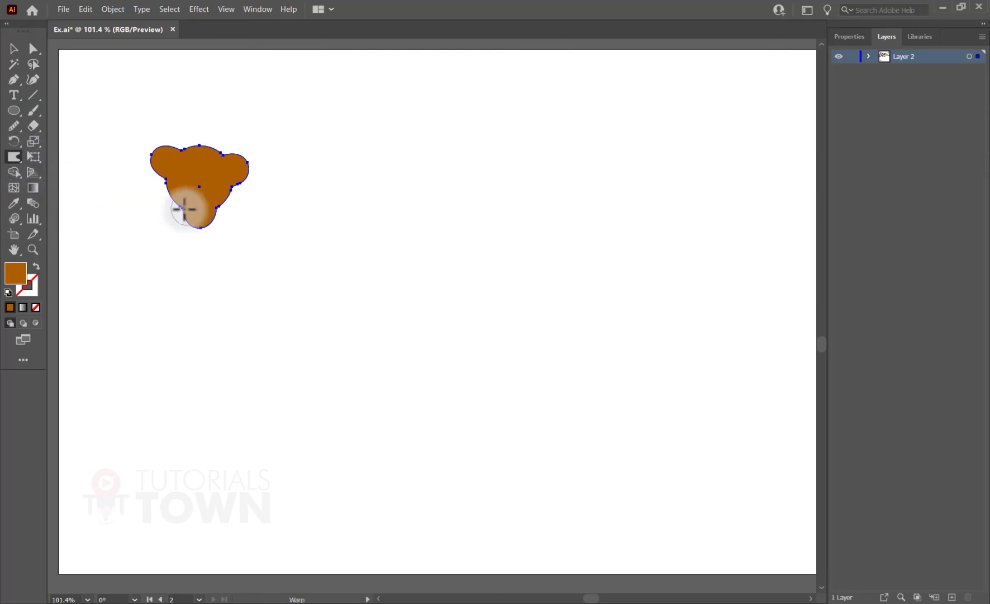
mouse_move(167, 228)
mouse_down()
mouse_move(191, 246)
mouse_move(205, 228)
mouse_up()
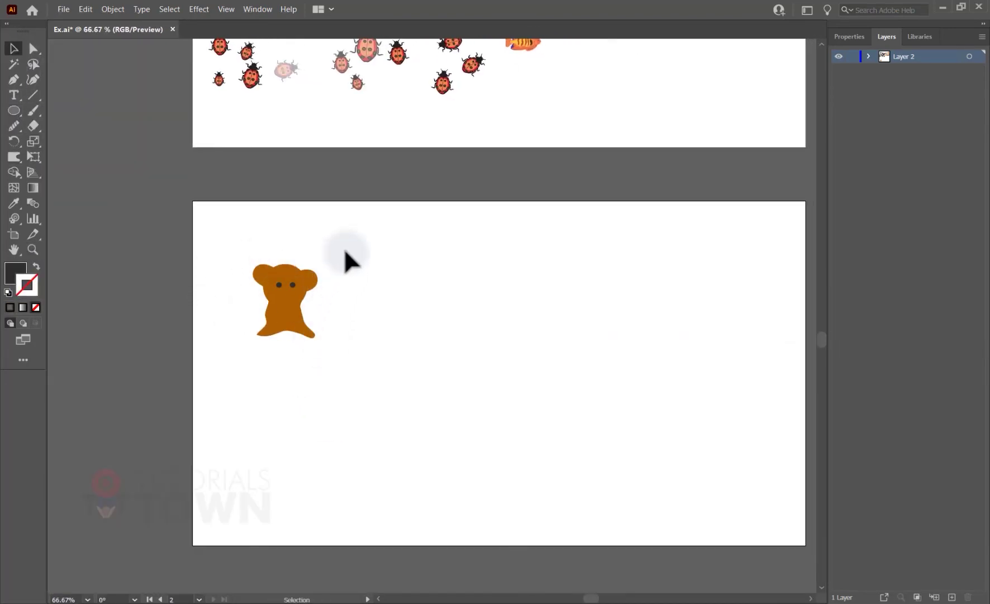
- Select the bear figure and shrink it to a small size
drag(345, 255, 240, 375)
right_click(285, 298)
key(Escape)
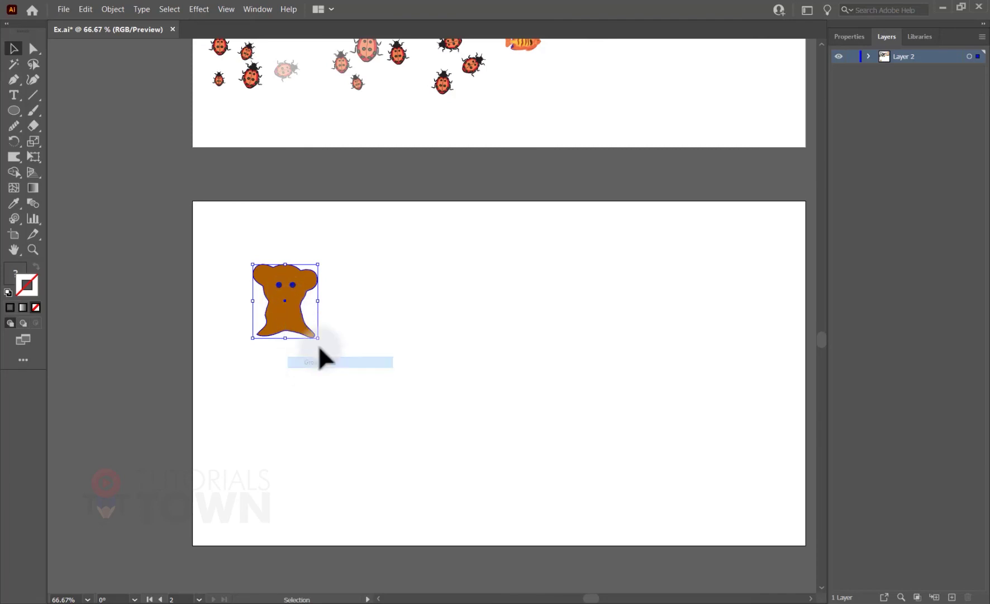
drag(317, 338, 286, 302)
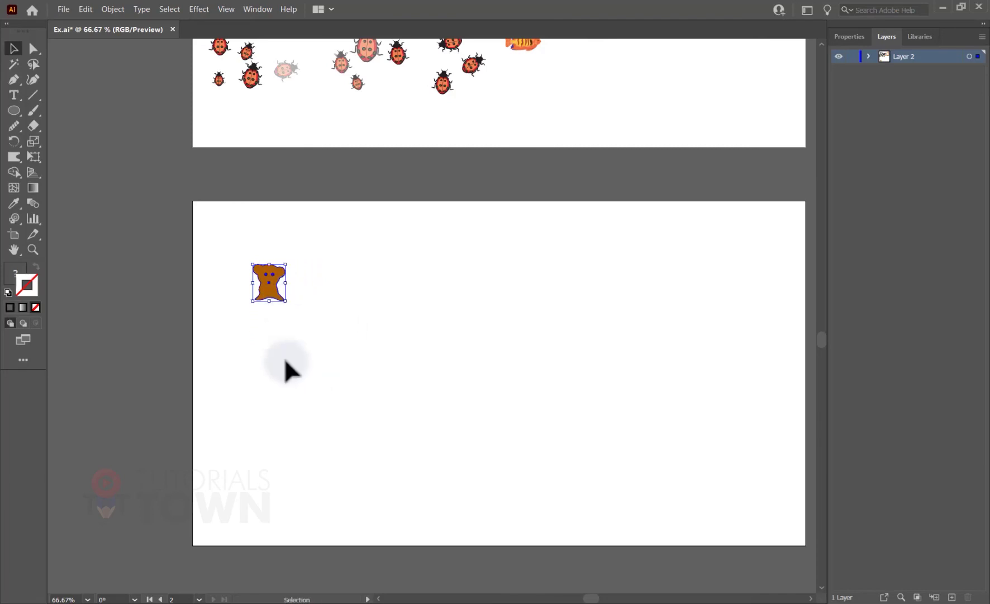
- Save the bear as a new symbol and delete its instance from the artboard
click(261, 8)
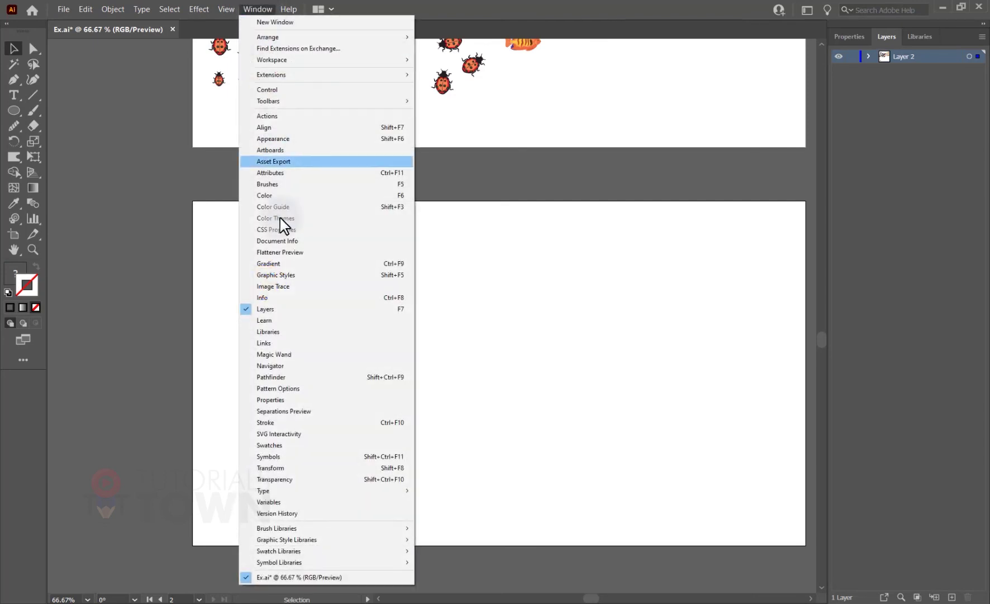
click(260, 457)
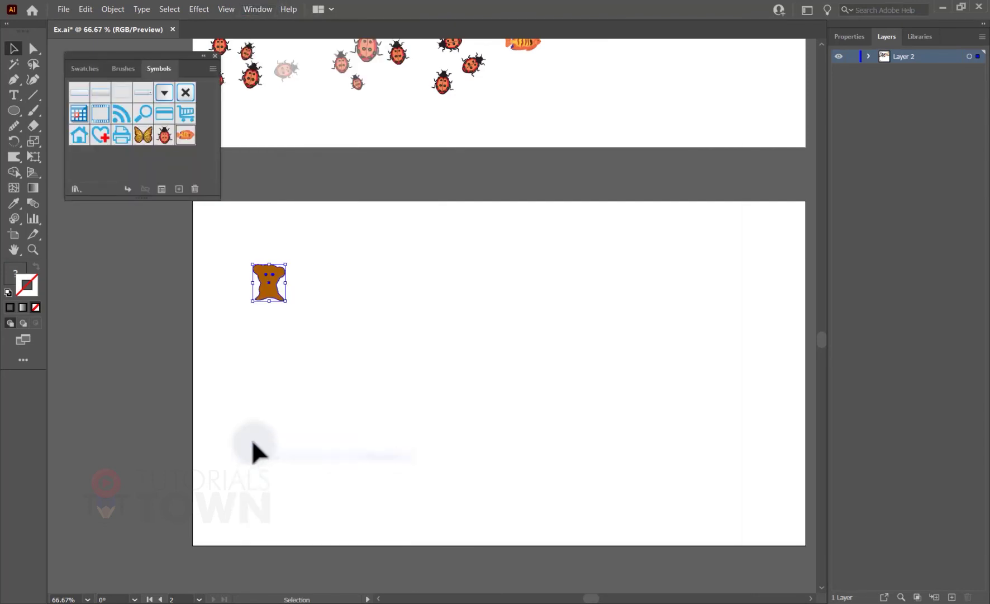
click(179, 189)
text(111)
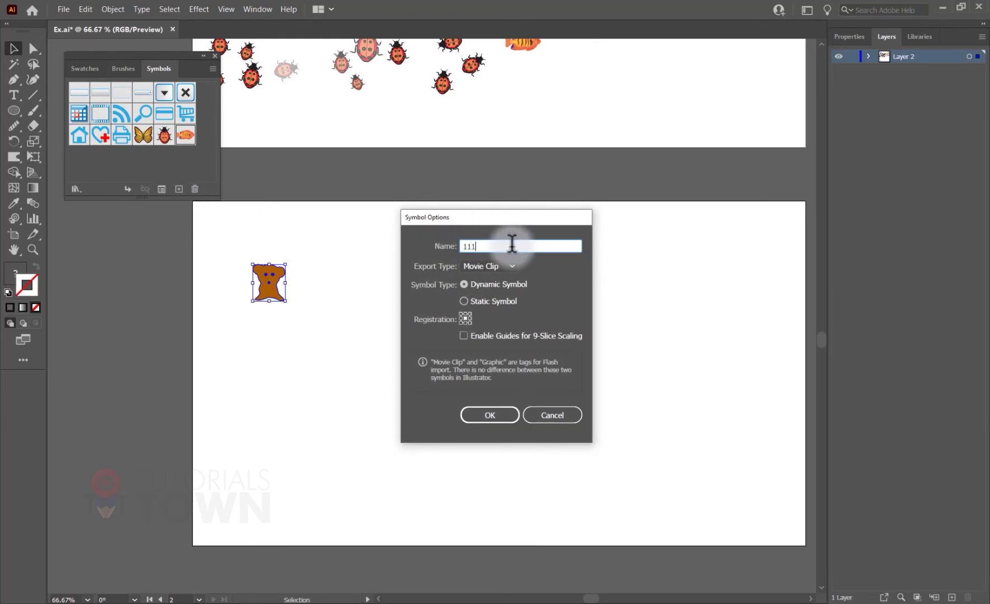
click(481, 413)
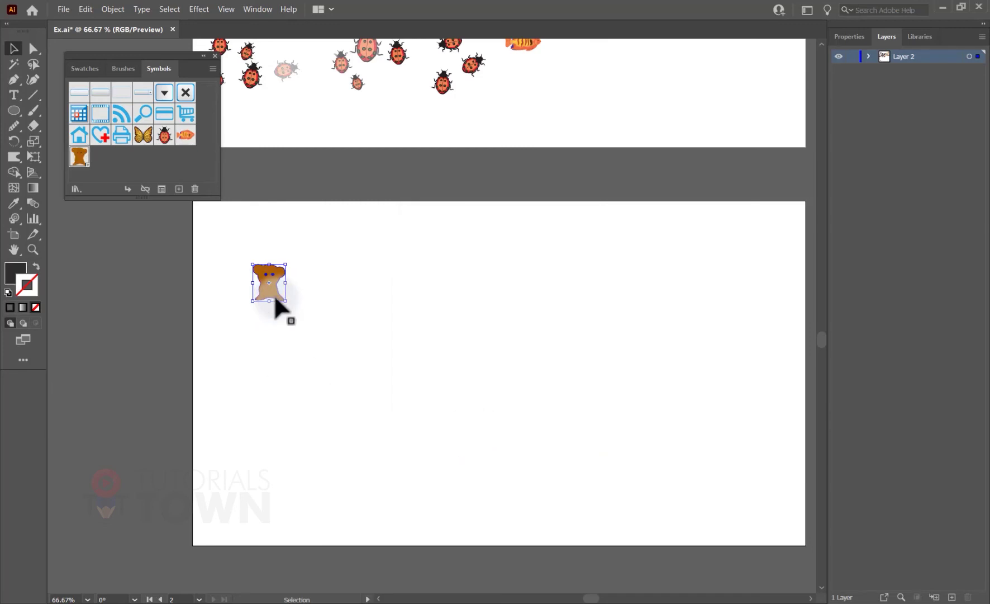
key(Delete)
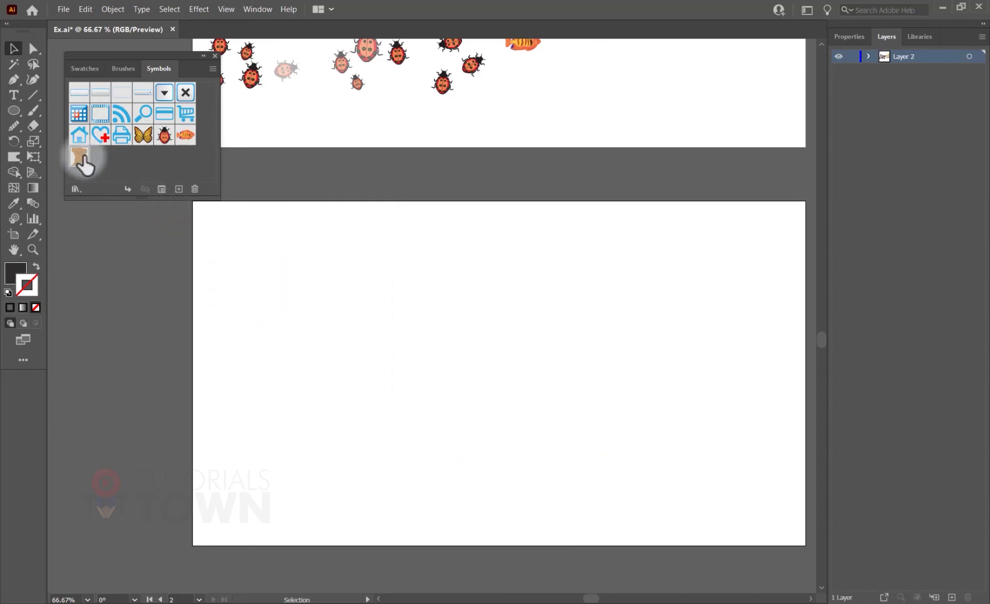
- Spray a trial set of bear symbols, undo it, and place the Illustrator logo image
click(15, 220)
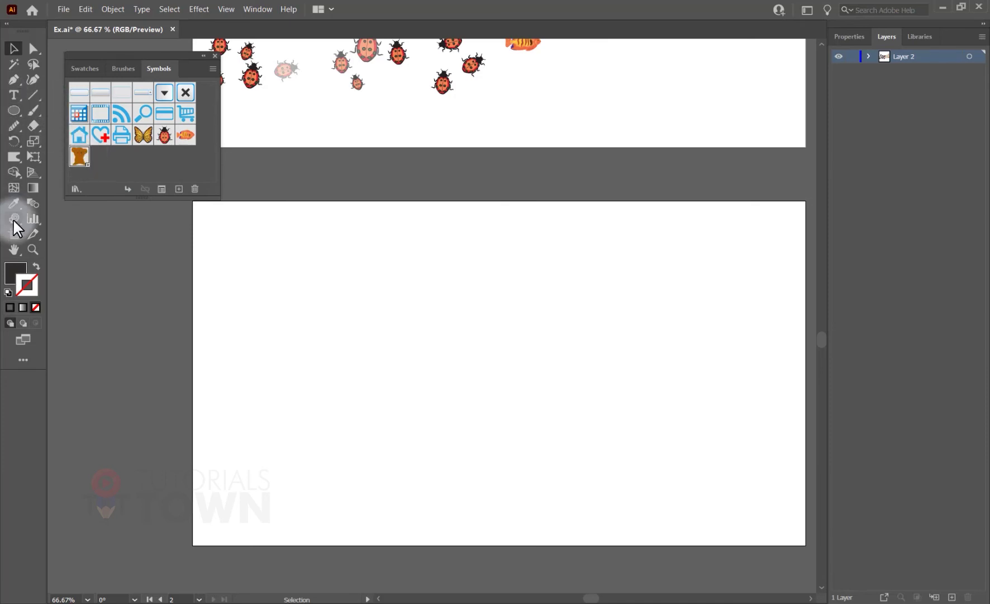
drag(15, 218, 61, 218)
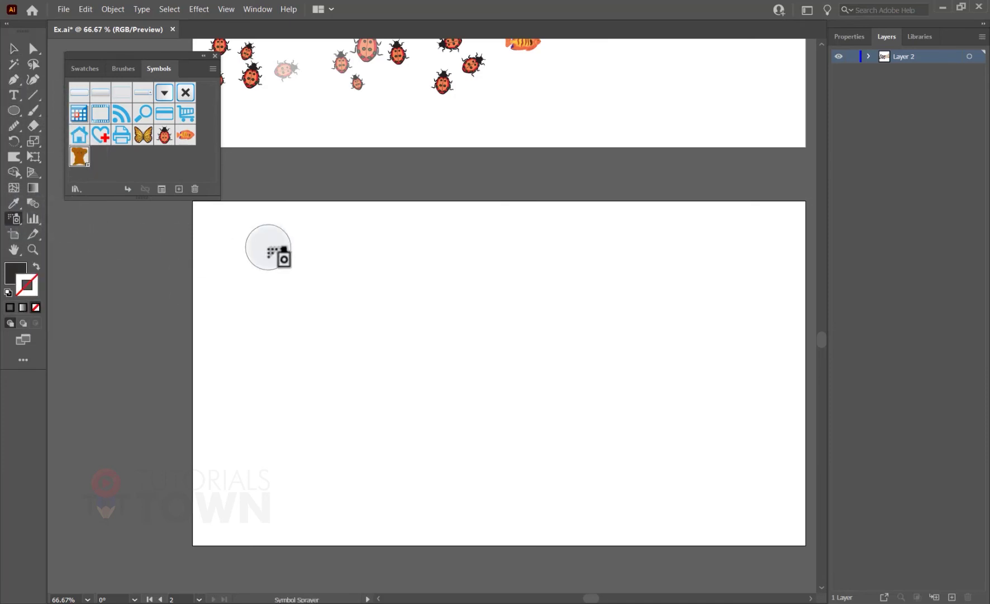
mouse_move(256, 263)
mouse_down()
mouse_move(276, 354)
mouse_move(559, 476)
mouse_up()
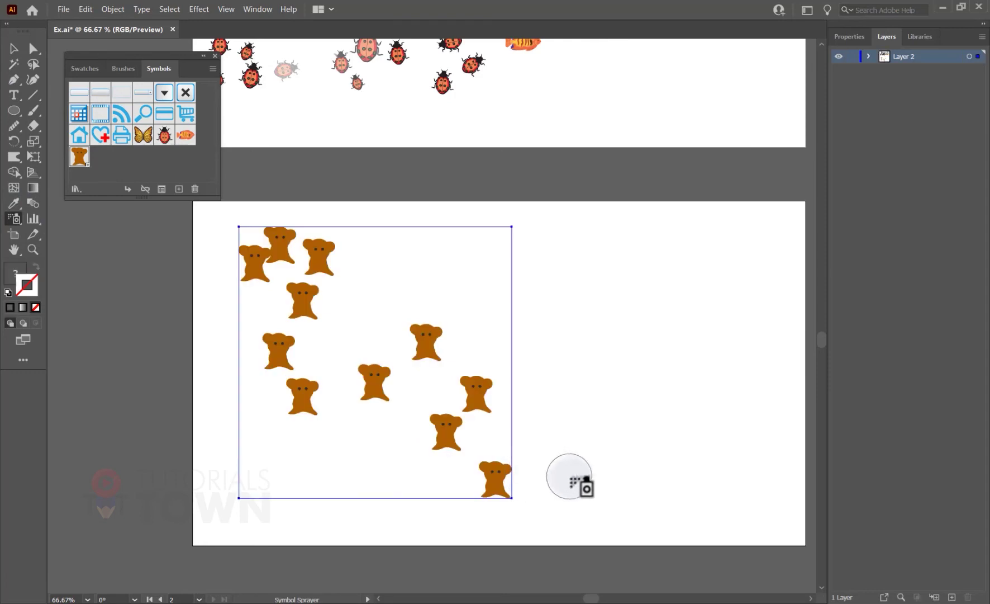
key(ctrl+z)
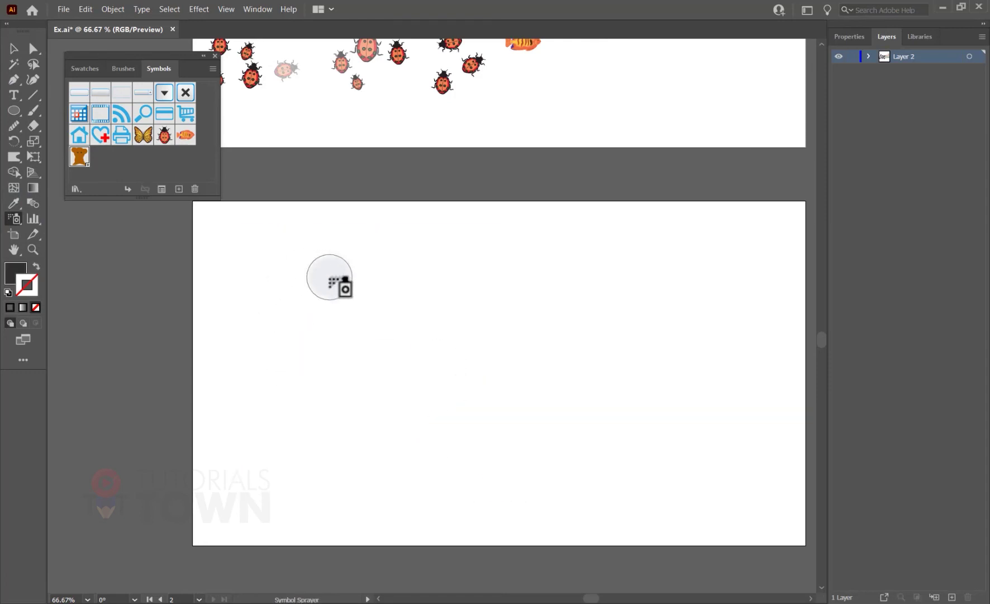
click(86, 601)
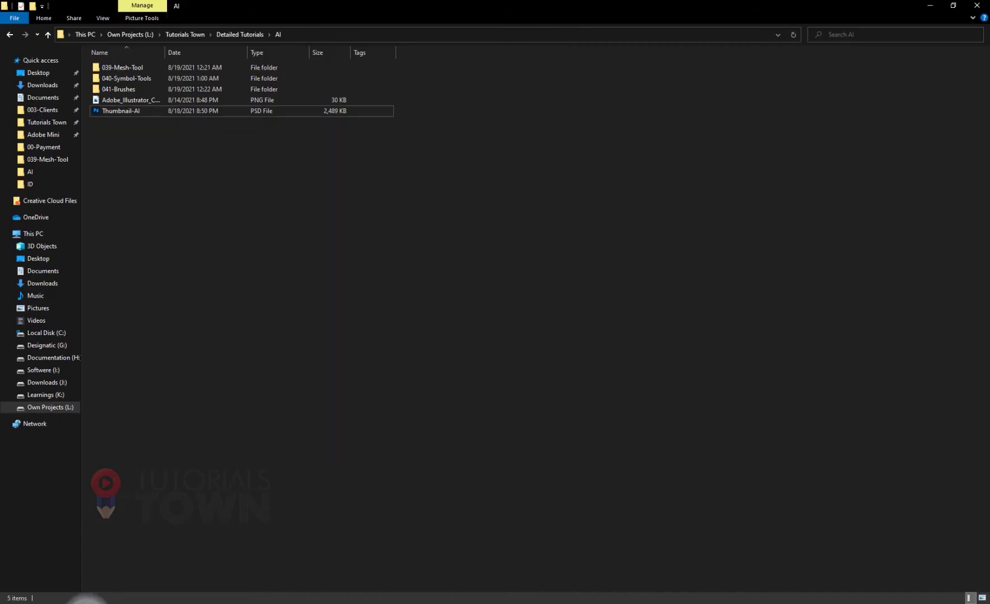
drag(112, 99, 327, 361)
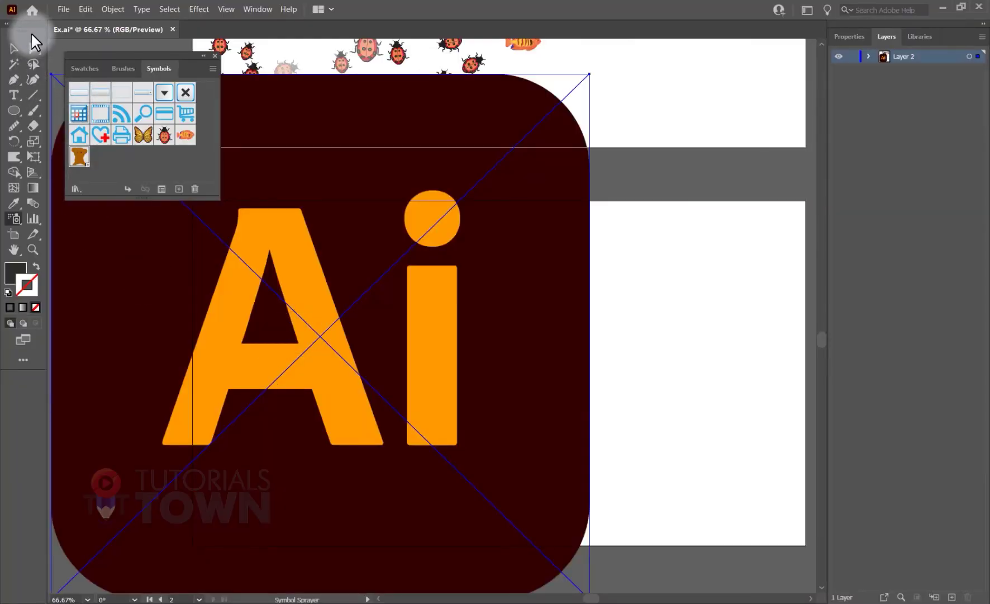
- Shrink and reposition the Ai logo, then attempt to make it a symbol, triggering a linked-image warning
drag(589, 75, 356, 293)
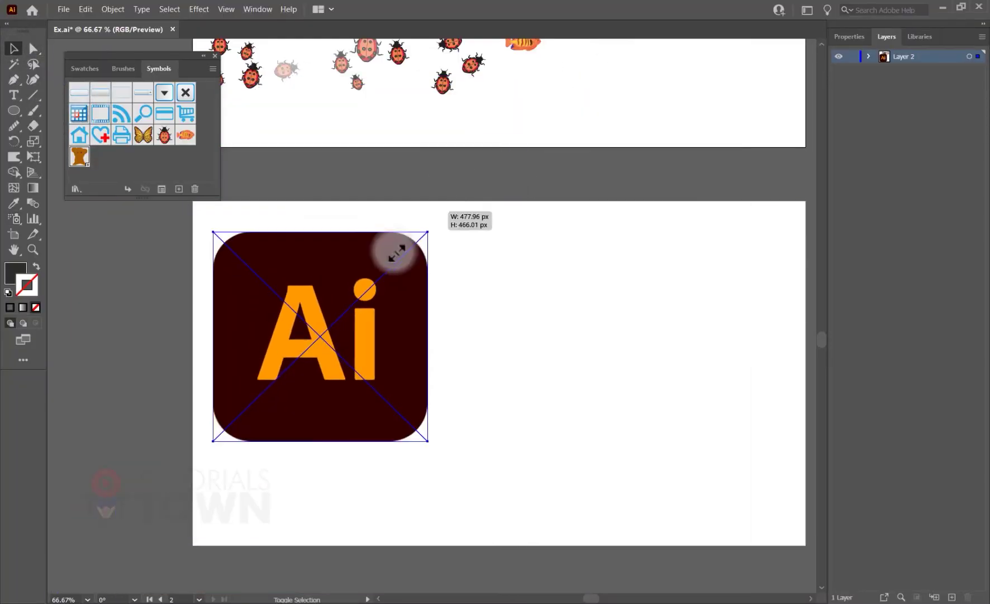
mouse_move(336, 337)
mouse_down()
mouse_move(300, 278)
mouse_move(286, 294)
mouse_move(204, 171)
mouse_move(184, 169)
mouse_up()
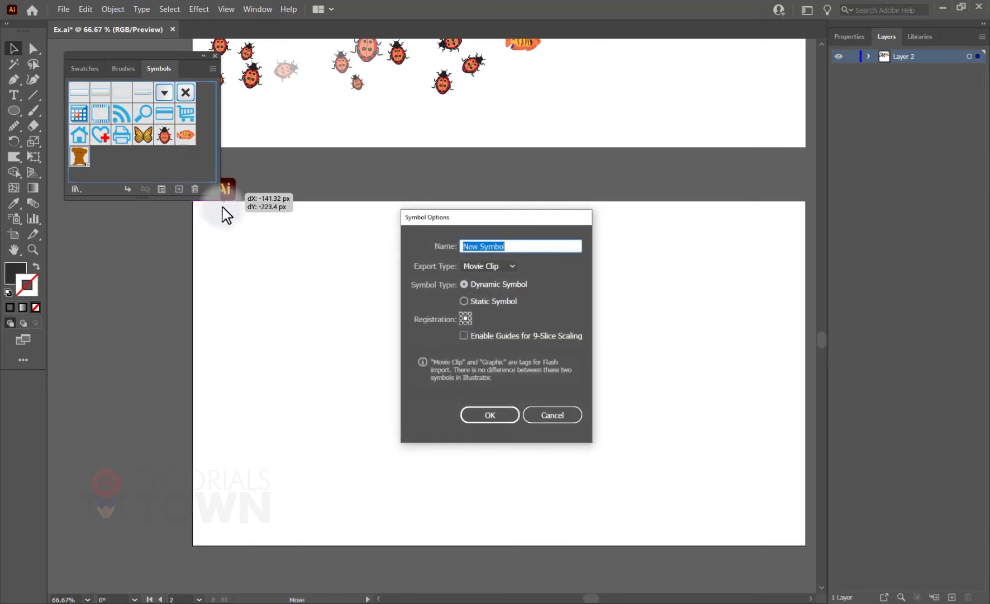
click(503, 416)
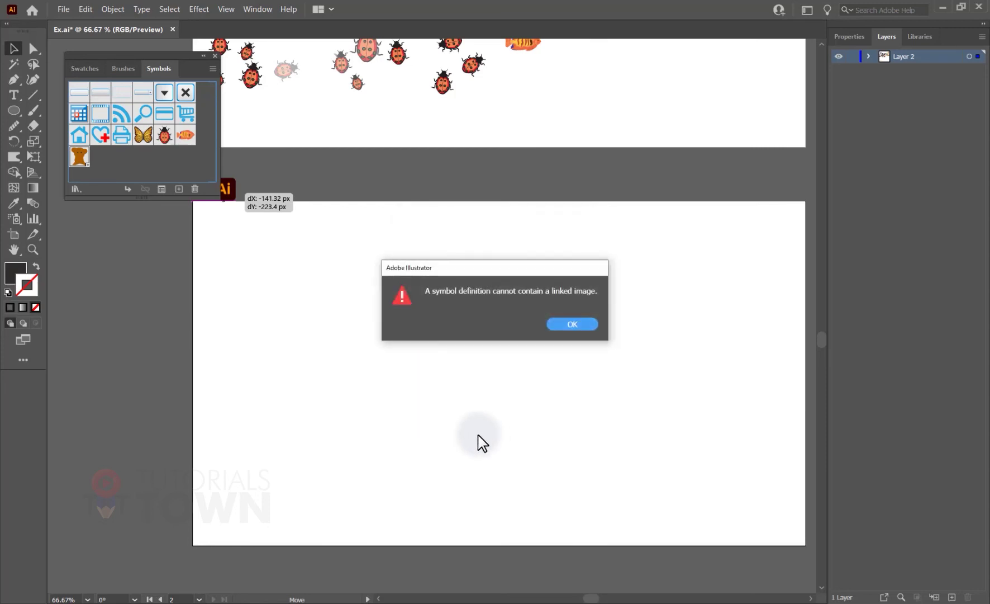
drag(465, 276, 341, 280)
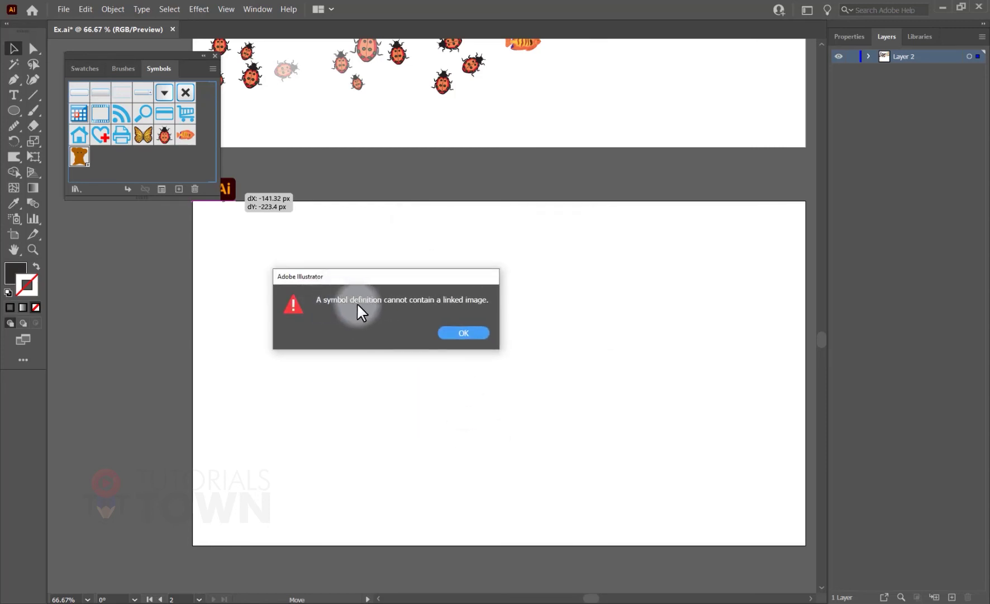
- Dismiss the warning and embed the linked Ai logo image via Quick Actions
click(457, 334)
click(300, 291)
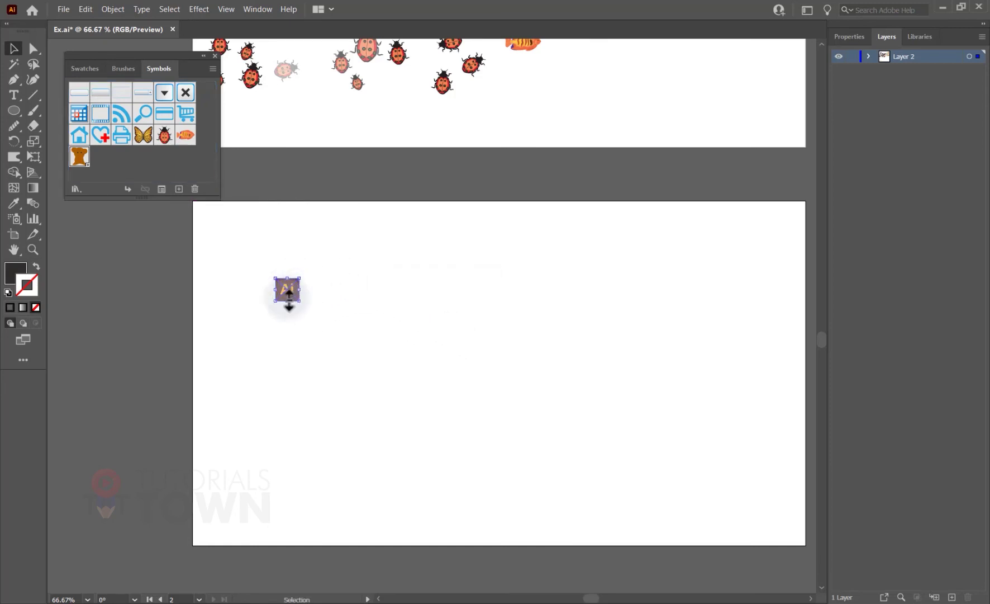
click(849, 36)
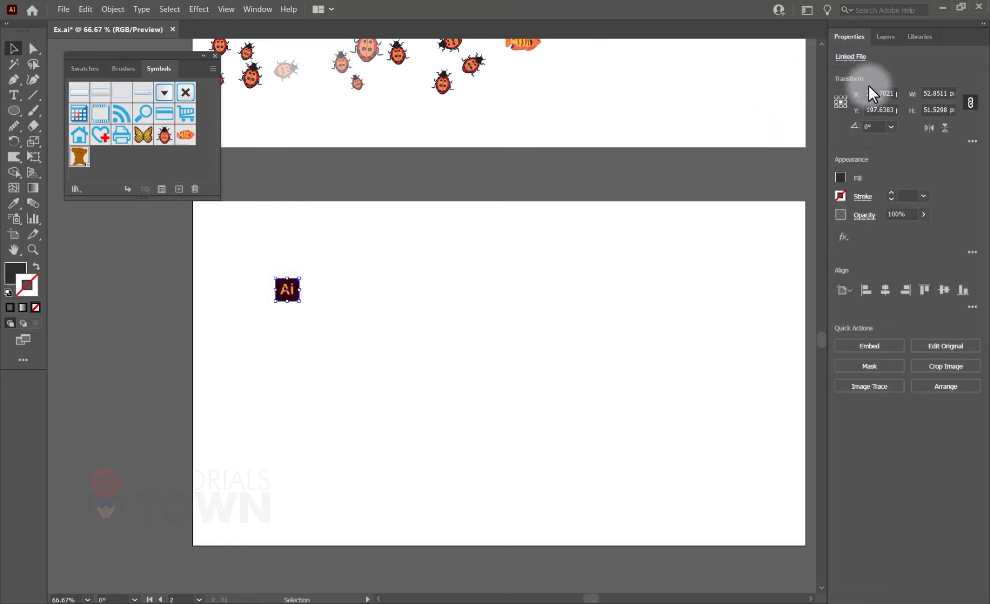
click(874, 344)
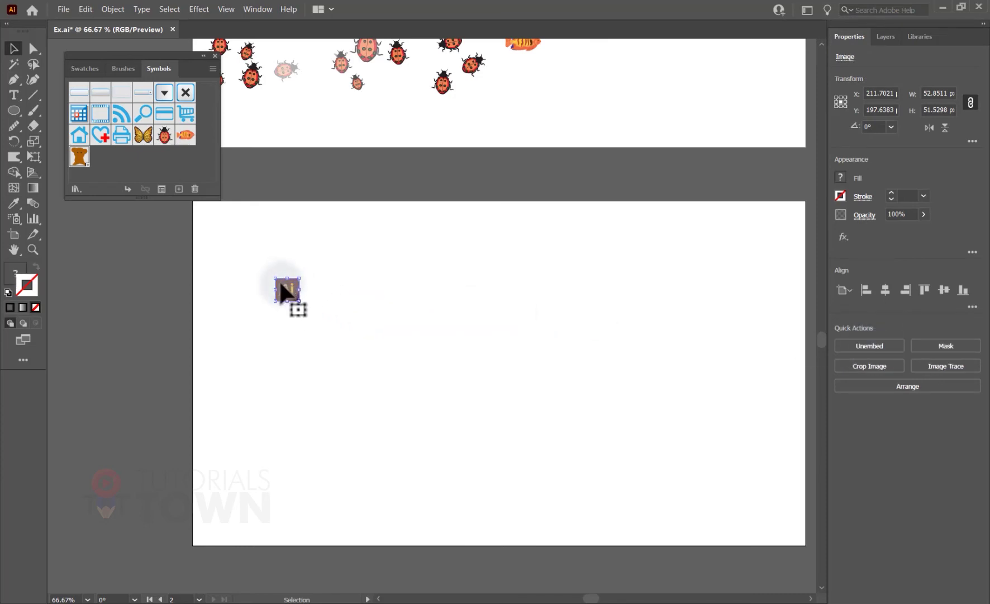
- Save the embedded logo as a new symbol named 'ai'
drag(284, 292, 161, 171)
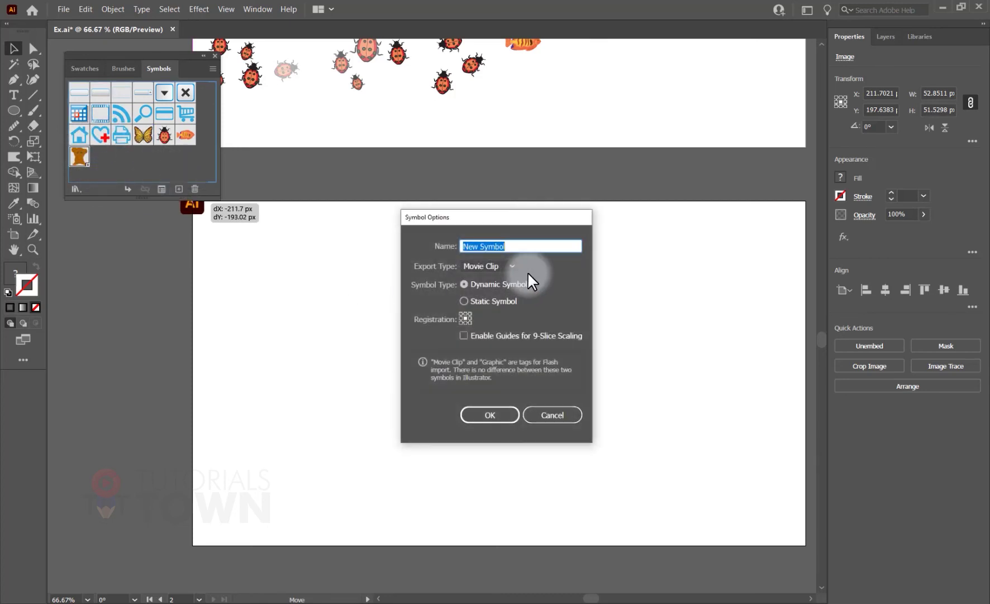
text(a)
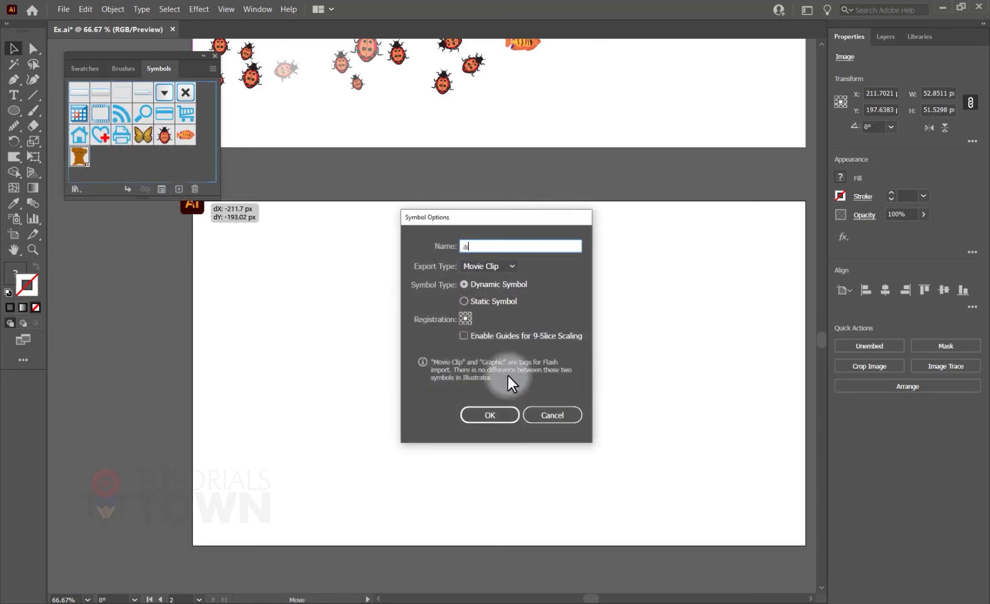
click(470, 416)
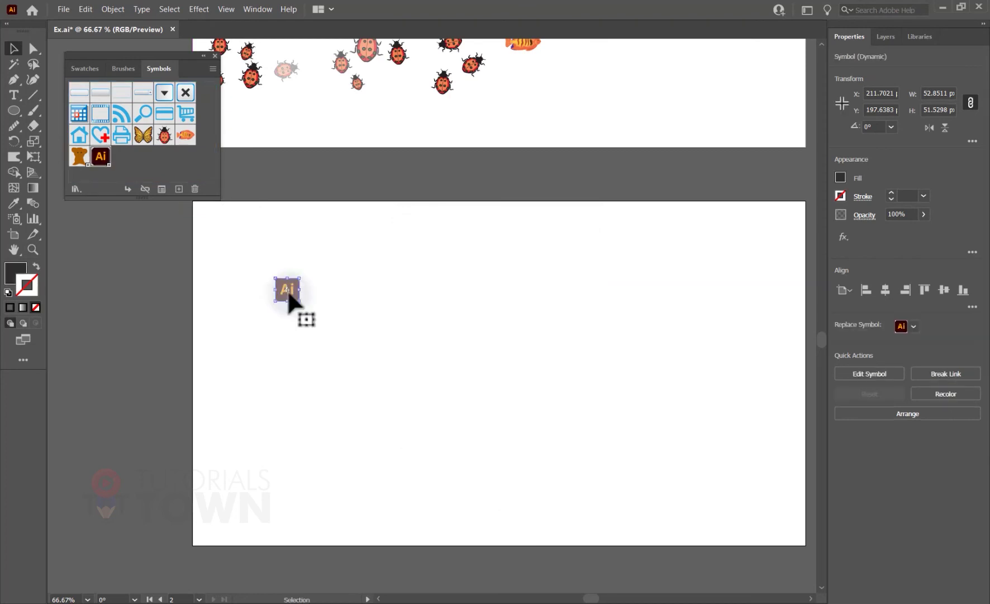
click(288, 289)
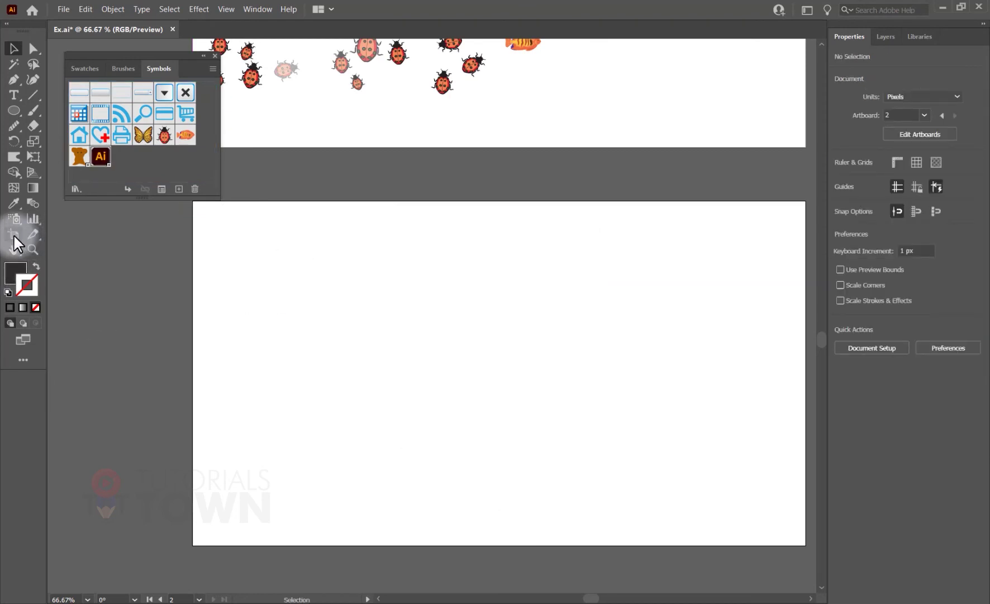
click(15, 218)
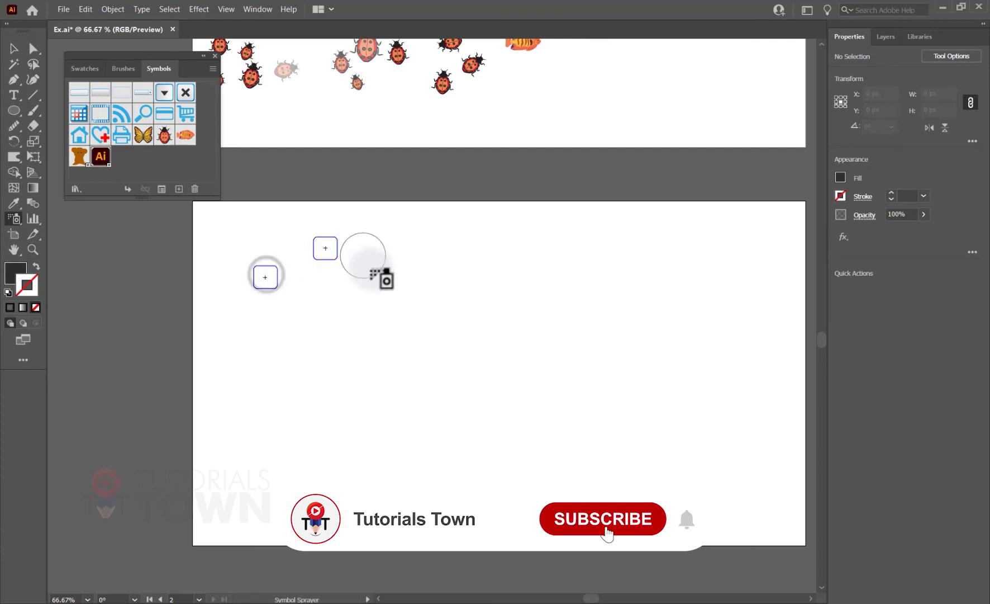
- Spray dozens of Ai logo symbols across the lower artboard
mouse_move(363, 255)
mouse_down()
mouse_move(409, 409)
mouse_move(625, 414)
mouse_move(752, 276)
mouse_move(671, 537)
mouse_move(291, 531)
mouse_up()
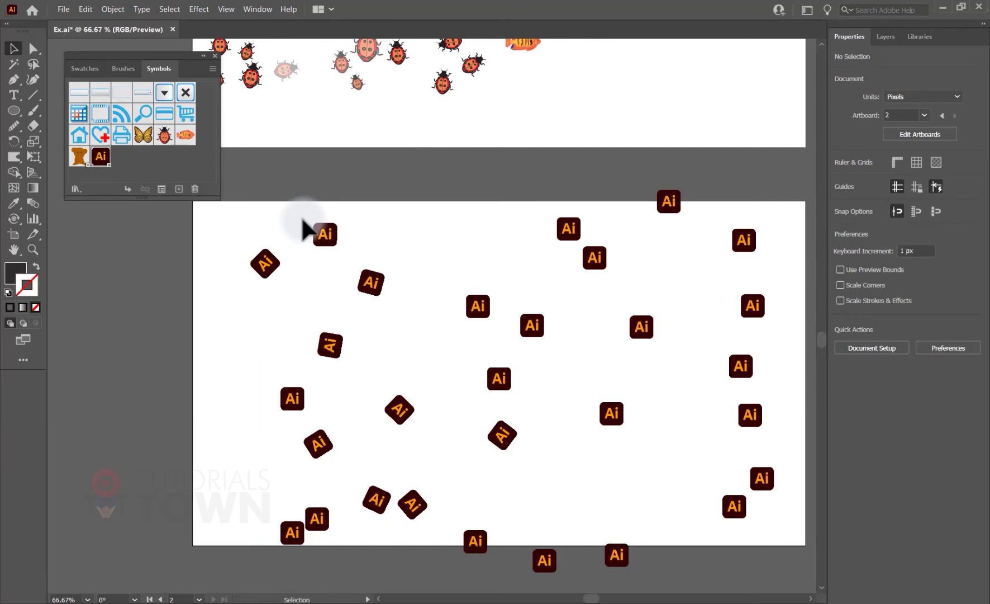
drag(426, 228, 298, 505)
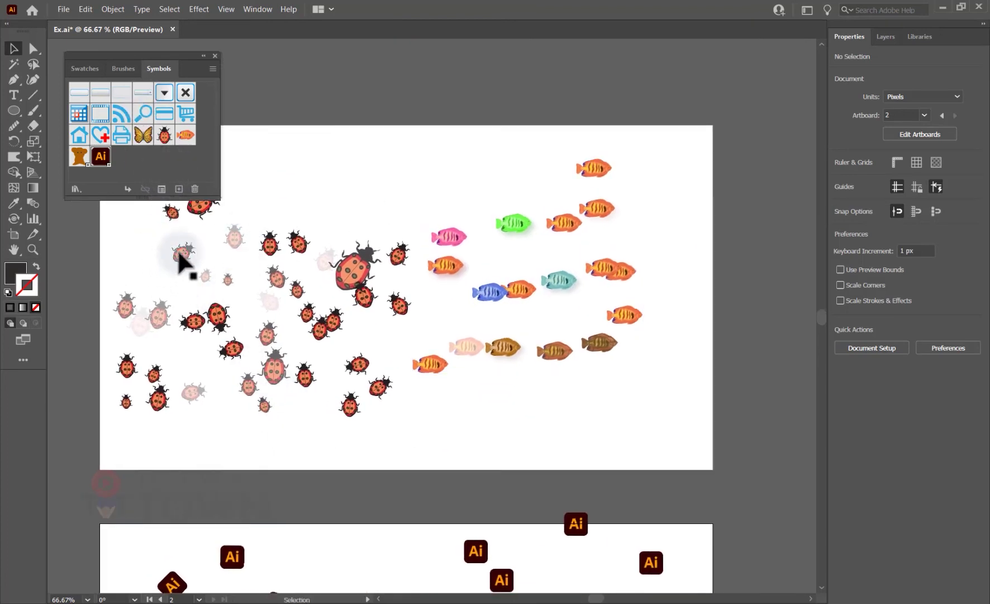
- Pan the view to centre the first artboard with the ladybug and fish sets
drag(195, 251, 291, 319)
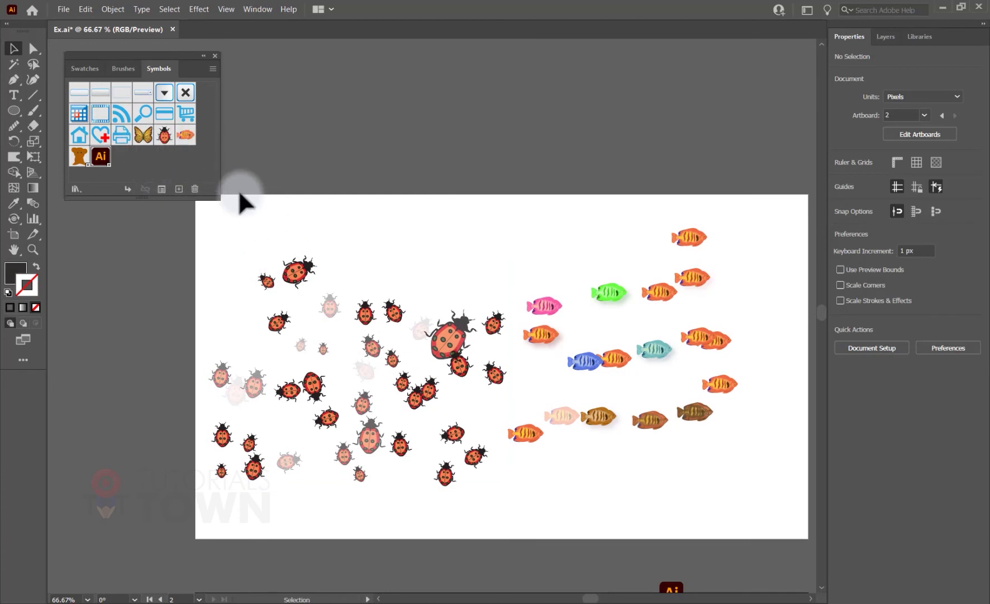
drag(193, 135, 210, 174)
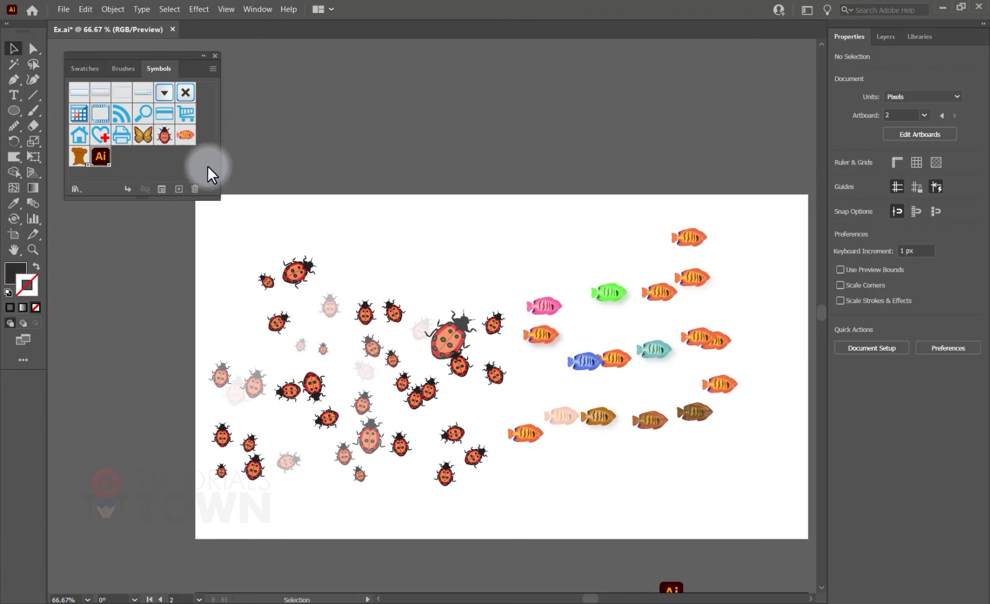
- Edit the Butterfly symbol and fill the right wing's inner light area with green
double_click(143, 140)
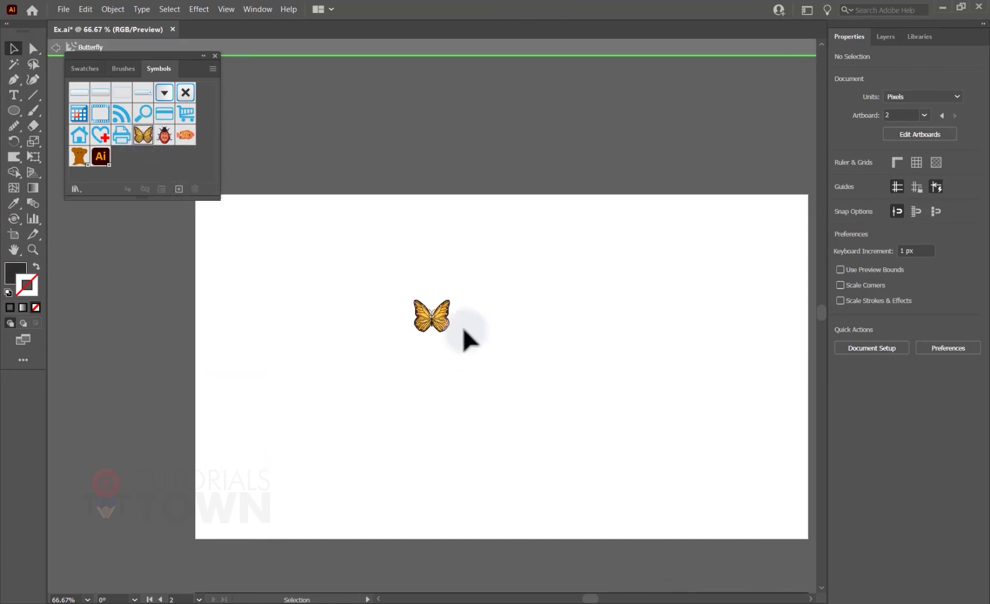
click(429, 320)
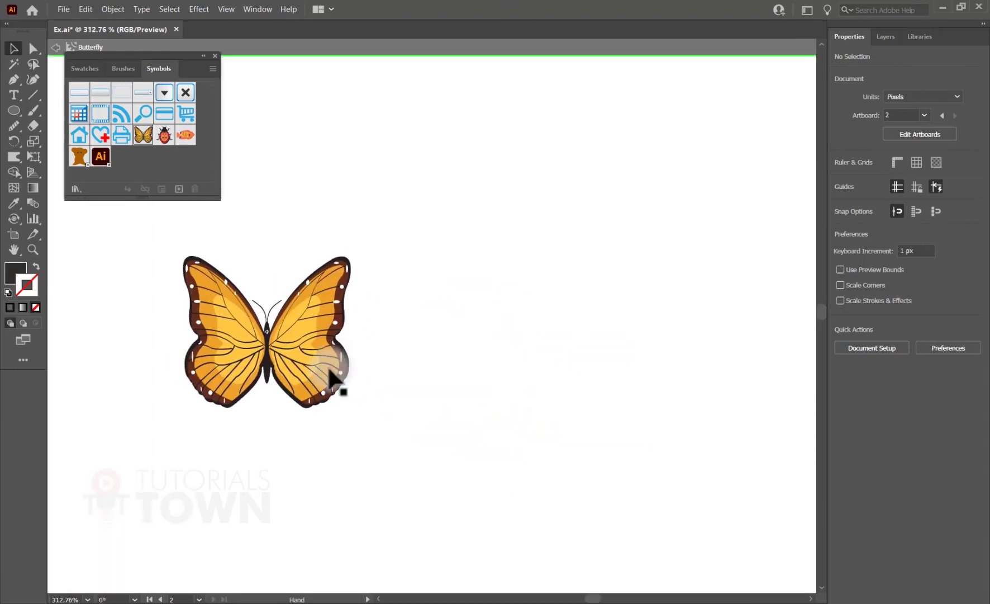
click(272, 378)
right_click(295, 339)
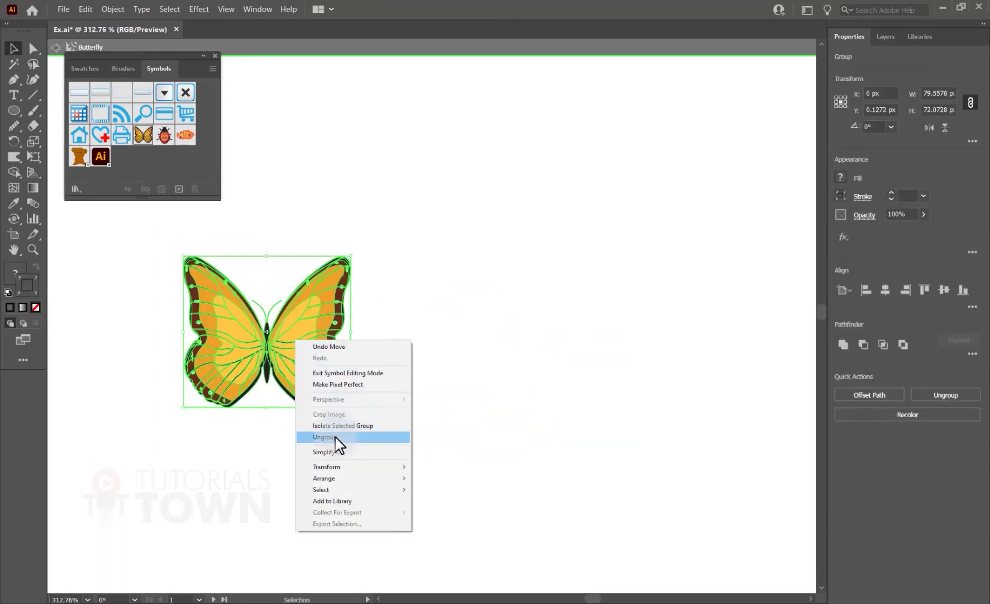
click(282, 352)
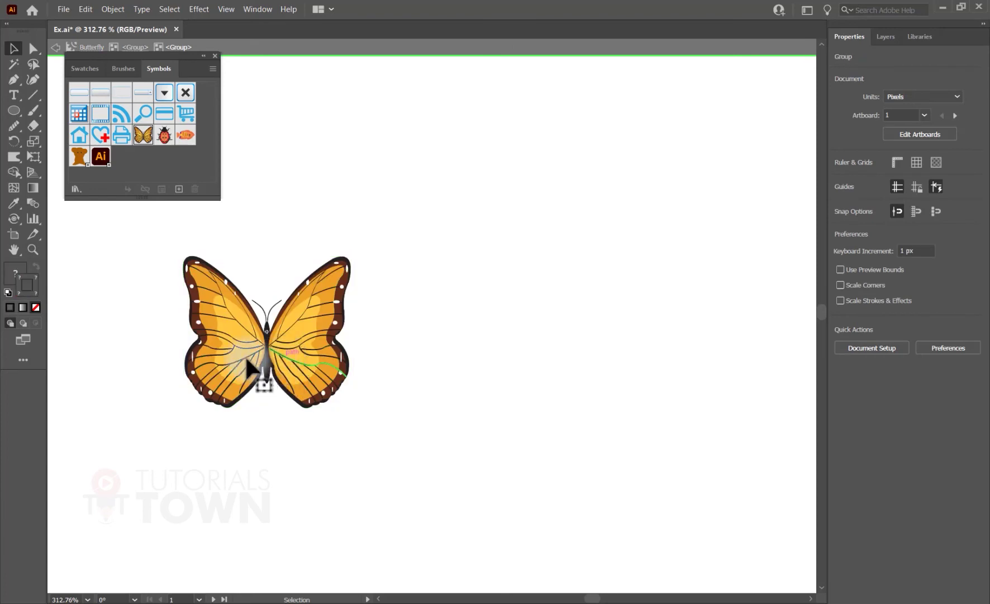
double_click(301, 348)
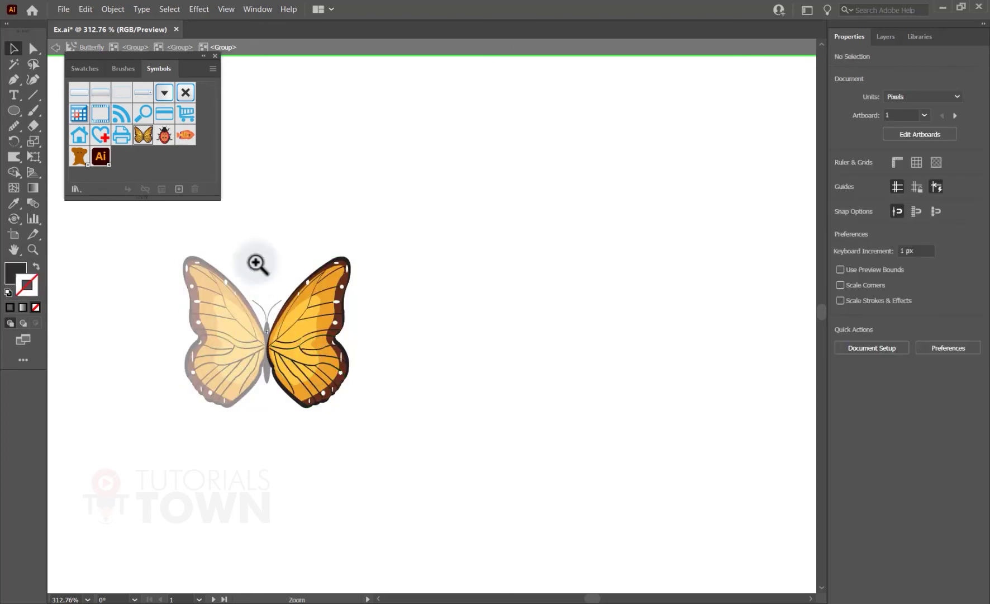
mouse_move(257, 265)
mouse_down()
mouse_move(331, 434)
mouse_move(358, 382)
mouse_up()
click(341, 371)
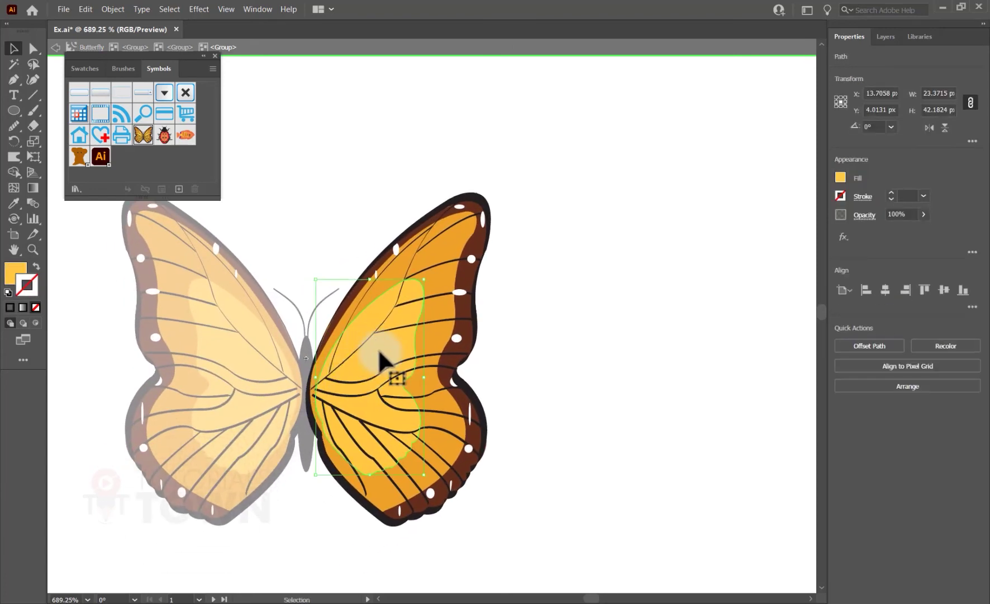
double_click(13, 273)
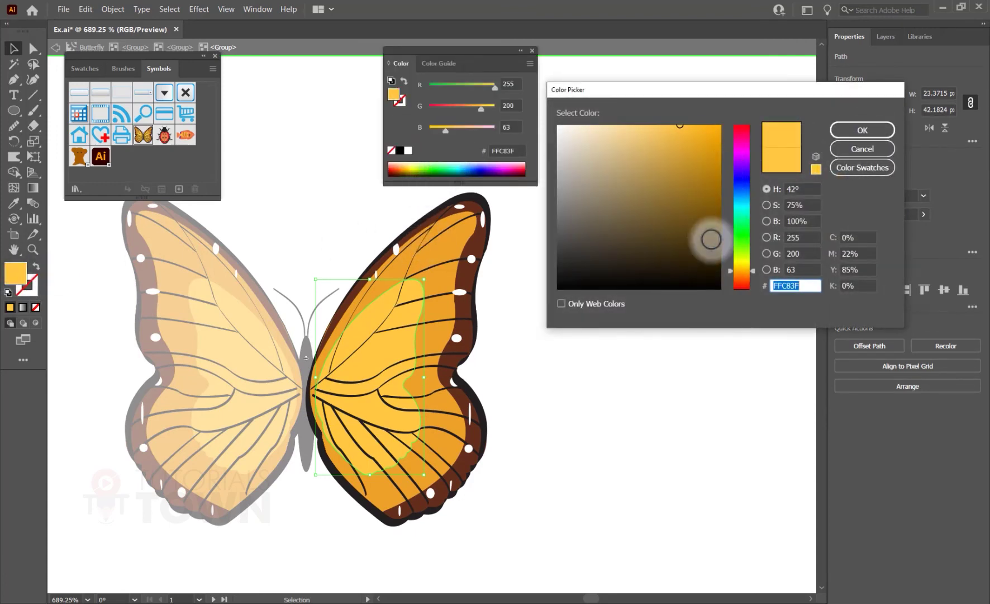
click(742, 224)
click(844, 131)
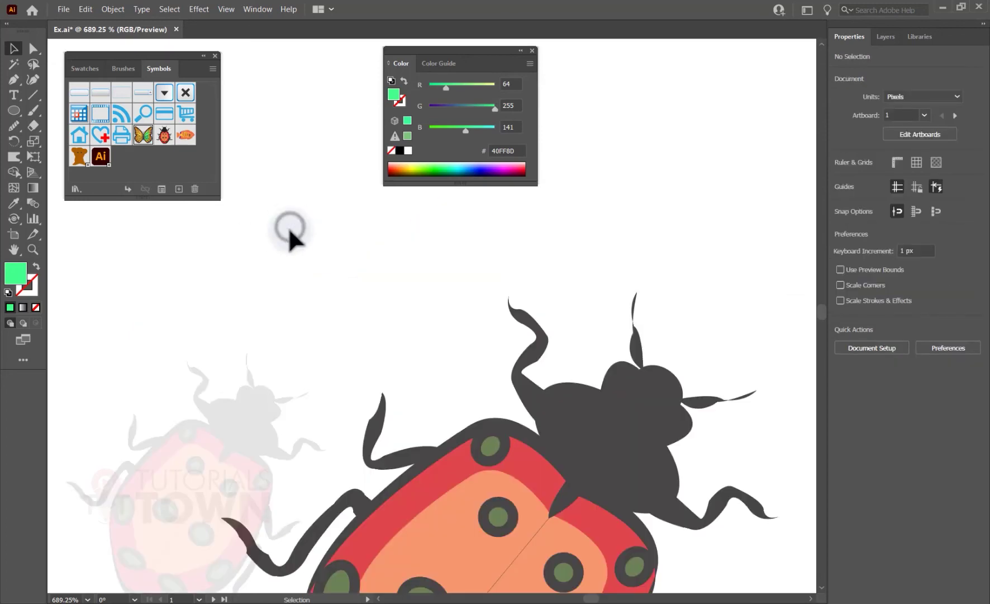
- Drill into the left wing group and eyedropper the right wing's green onto its inner patch
double_click(143, 135)
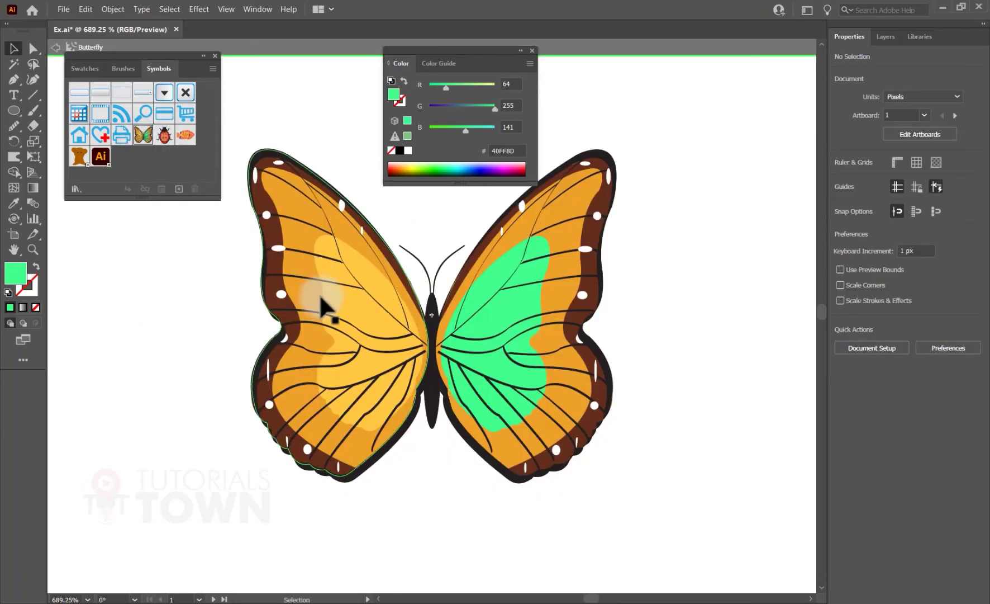
click(369, 324)
double_click(368, 326)
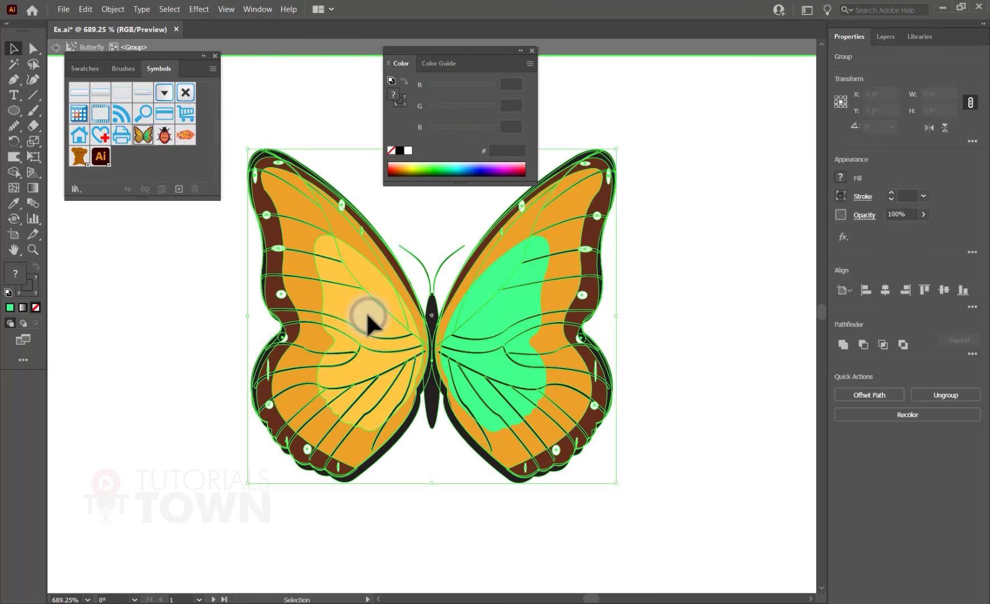
double_click(368, 325)
click(369, 324)
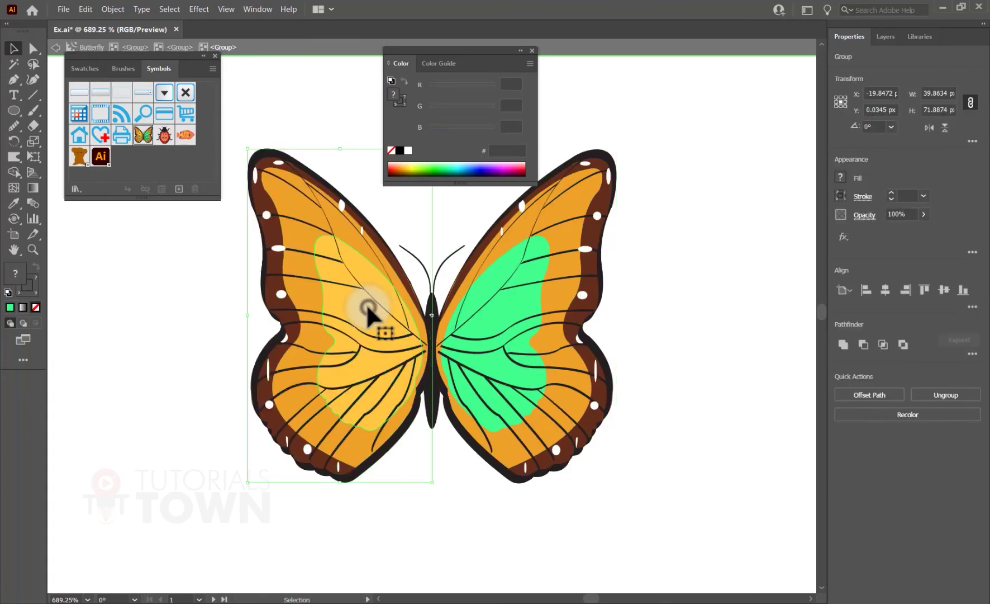
double_click(367, 313)
click(369, 320)
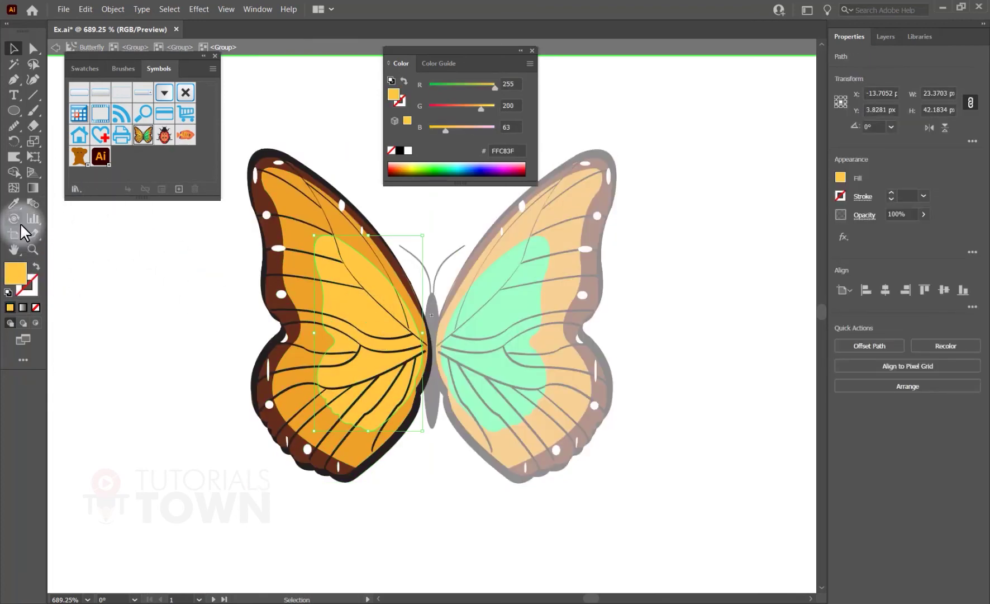
click(13, 202)
click(511, 311)
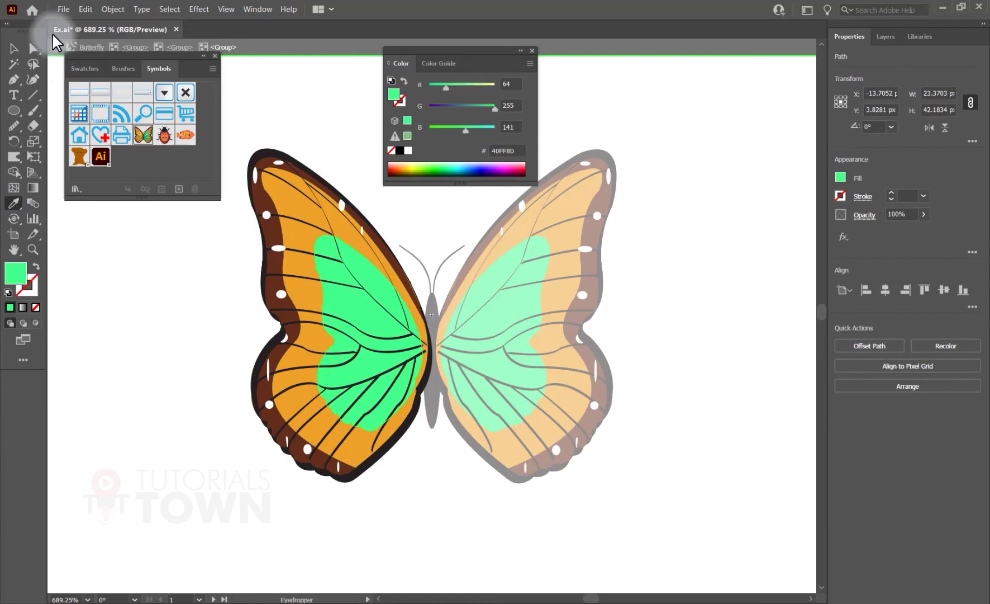
- Back out of the nested wing groups and finish editing the Butterfly symbol
click(11, 51)
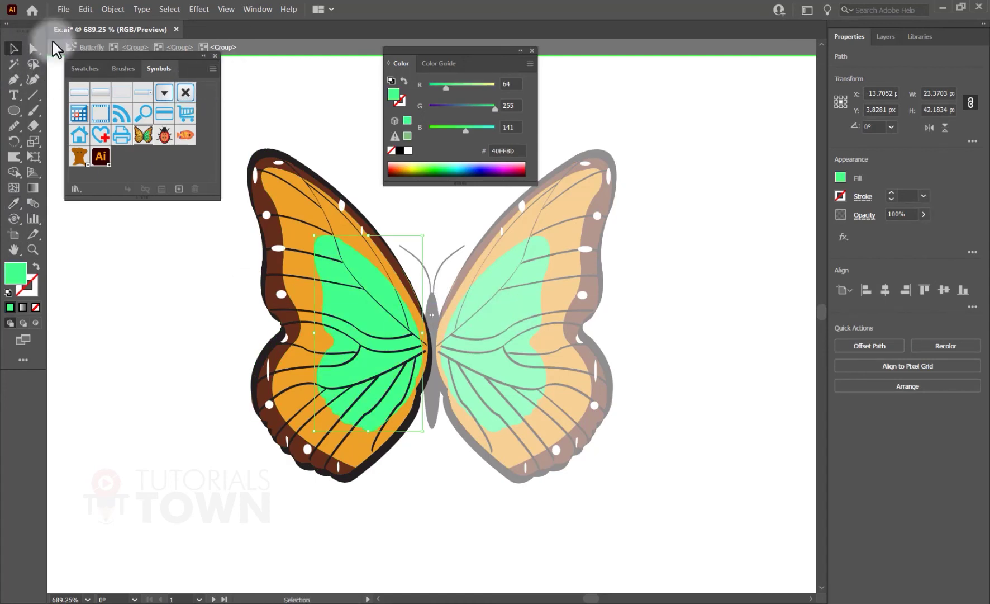
drag(150, 59, 145, 94)
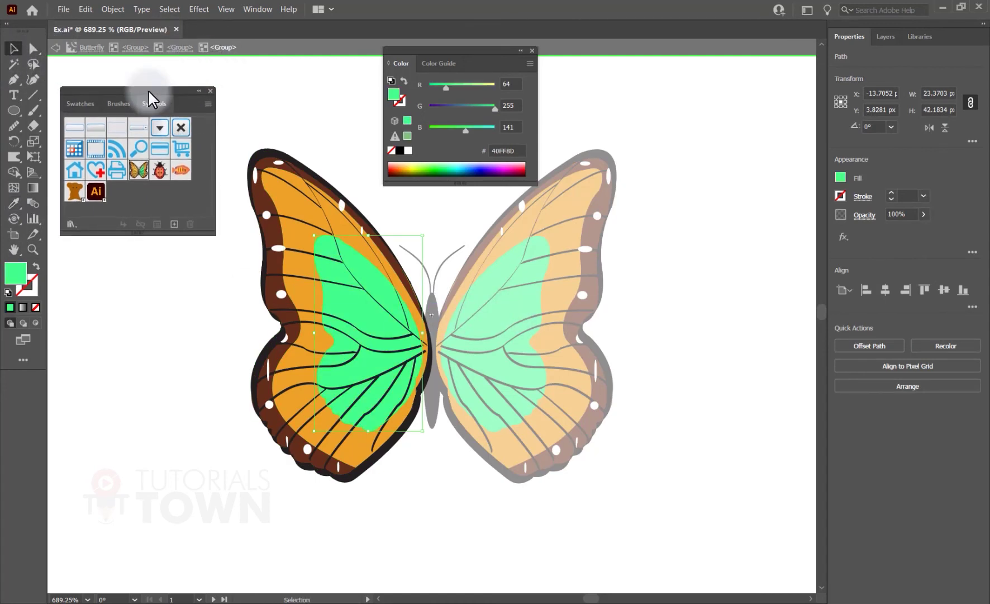
click(56, 48)
click(56, 48)
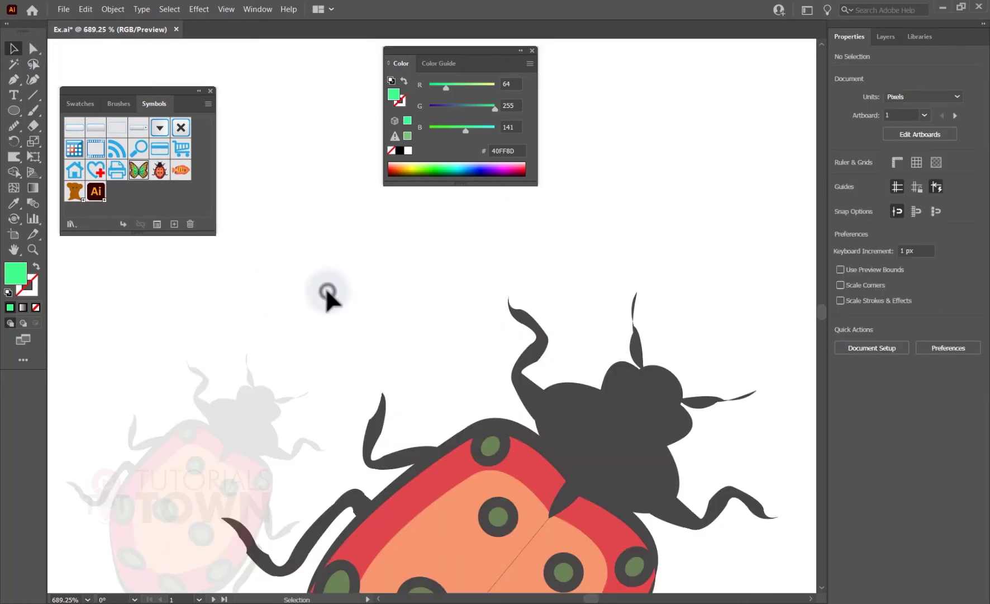
- Zoom out to the whole first artboard and select the ladybug symbol set
alt+scroll(329, 285, down, 1)
alt+scroll(328, 284, down, 3)
alt+scroll(328, 284, down, 4)
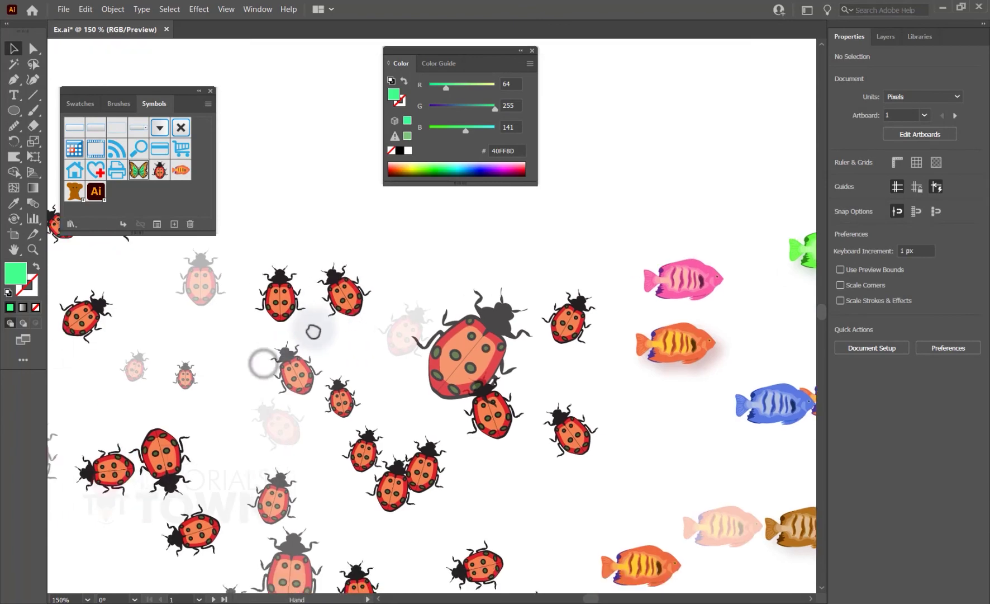
alt+scroll(335, 302, down, 1)
alt+scroll(349, 283, down, 1)
alt+scroll(347, 287, down, 2)
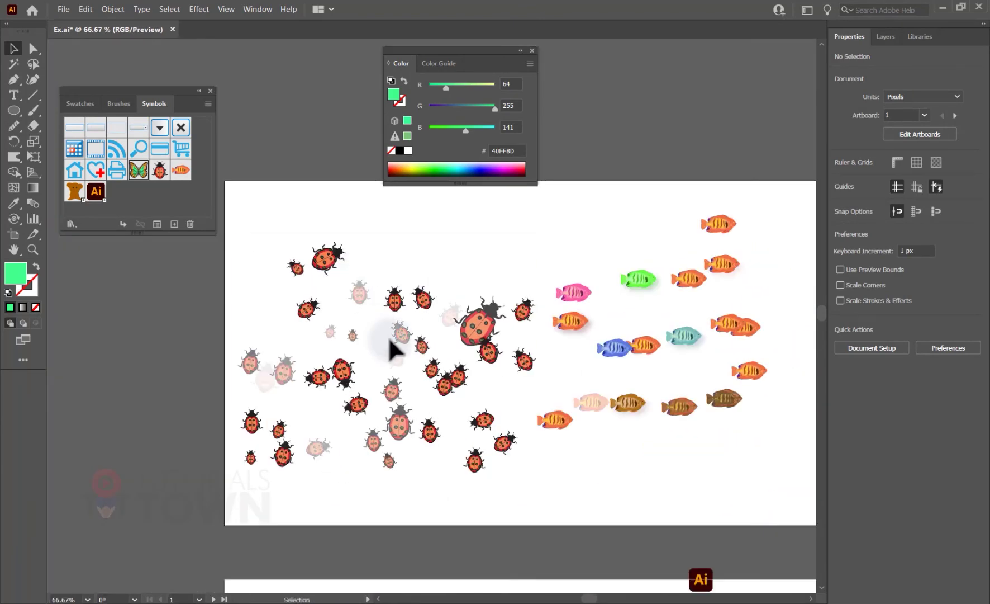
drag(537, 435, 409, 464)
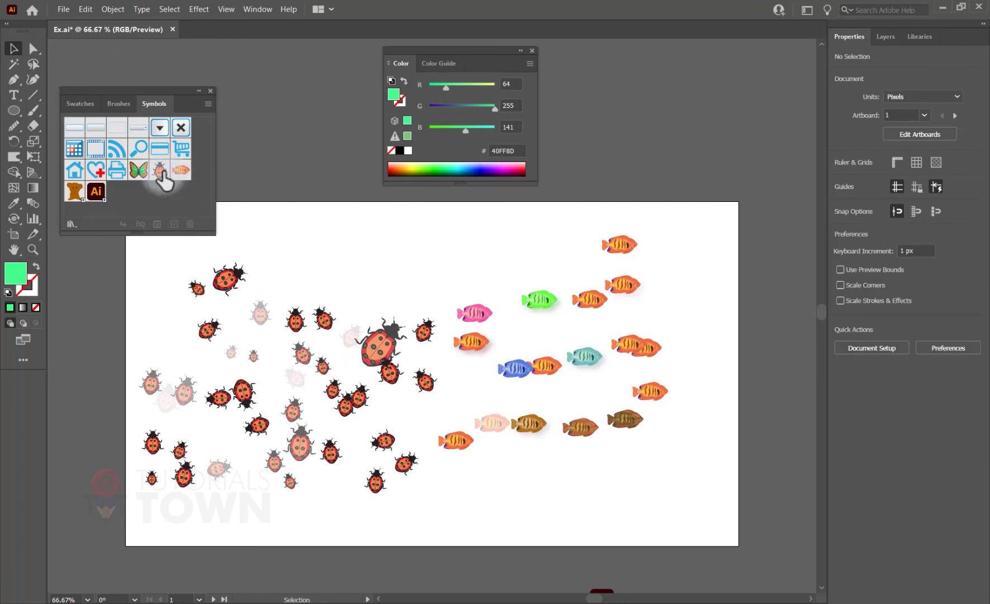
click(316, 366)
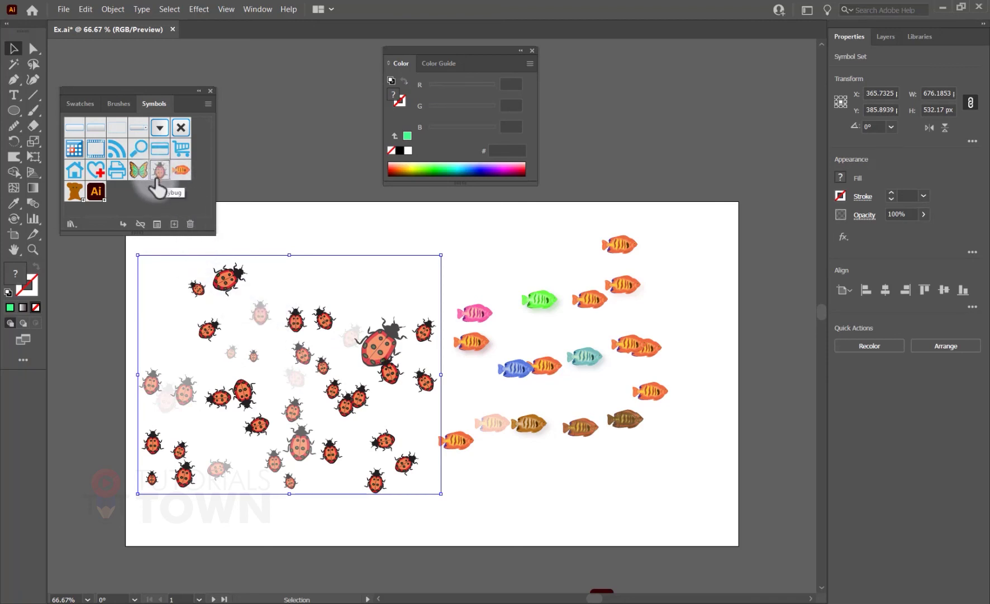
- Open the Ladybug symbol for editing and zoom in on its artwork
click(160, 178)
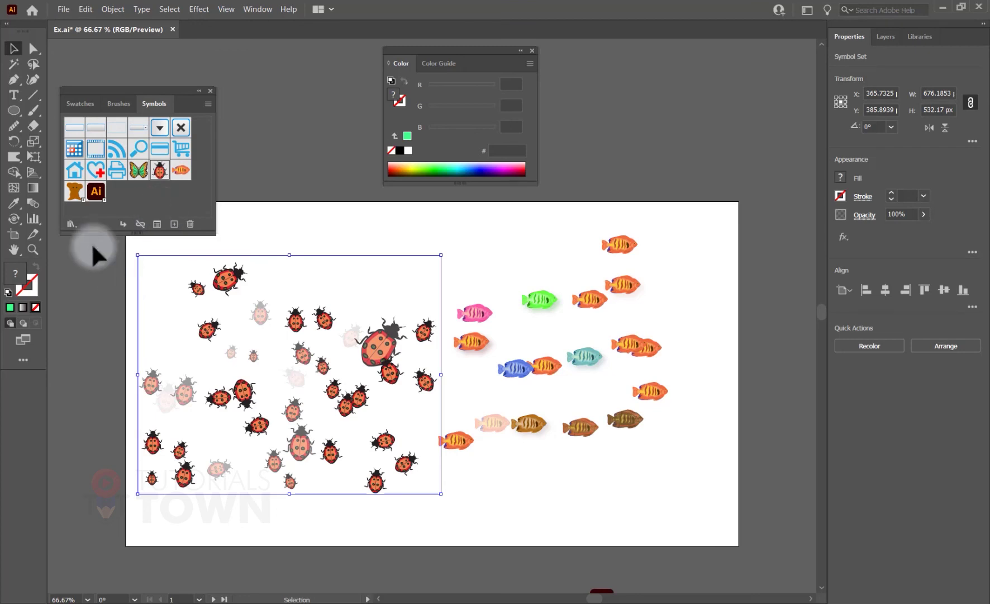
drag(160, 176, 168, 178)
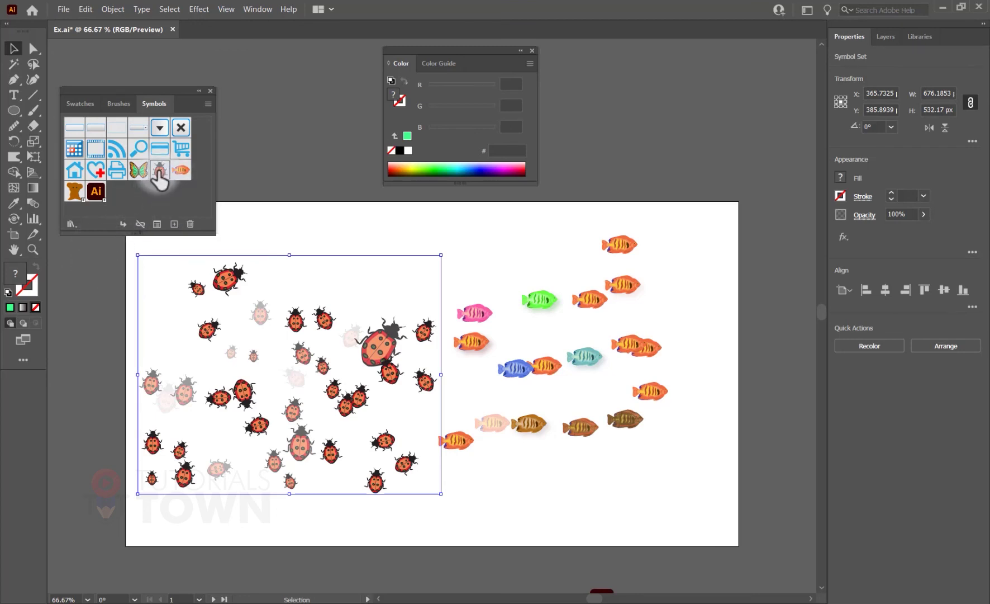
double_click(160, 170)
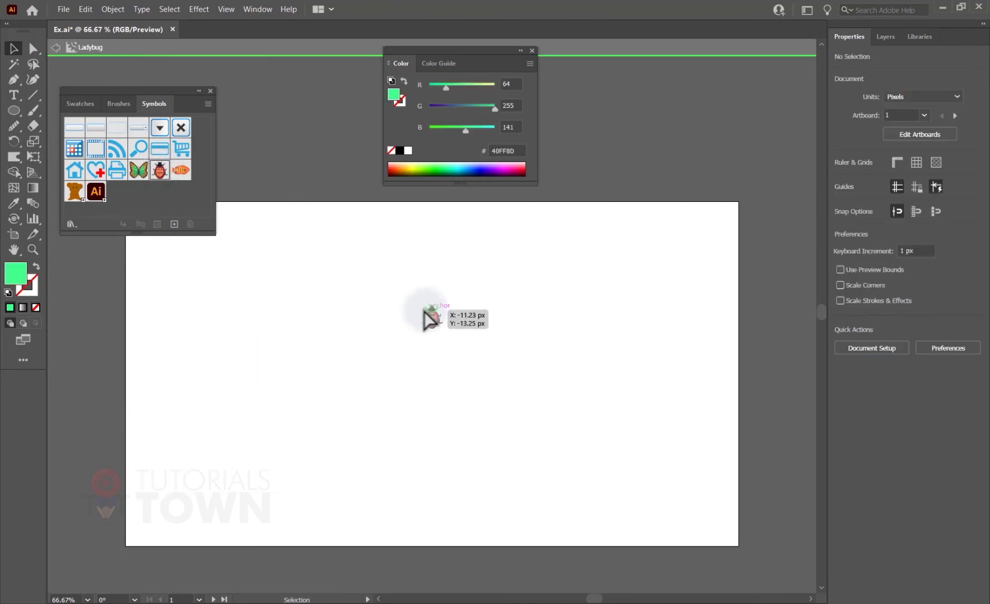
drag(425, 319, 427, 321)
drag(470, 367, 729, 491)
drag(570, 497, 318, 411)
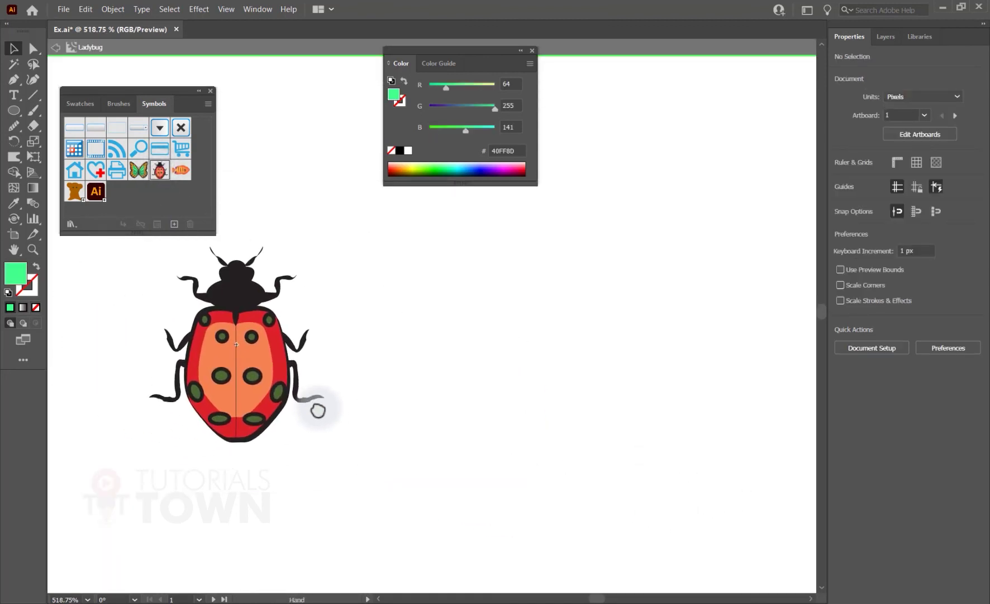
- Select the ladybug artwork and open Edit > Edit Colors > Recolor Artwork on it
click(220, 349)
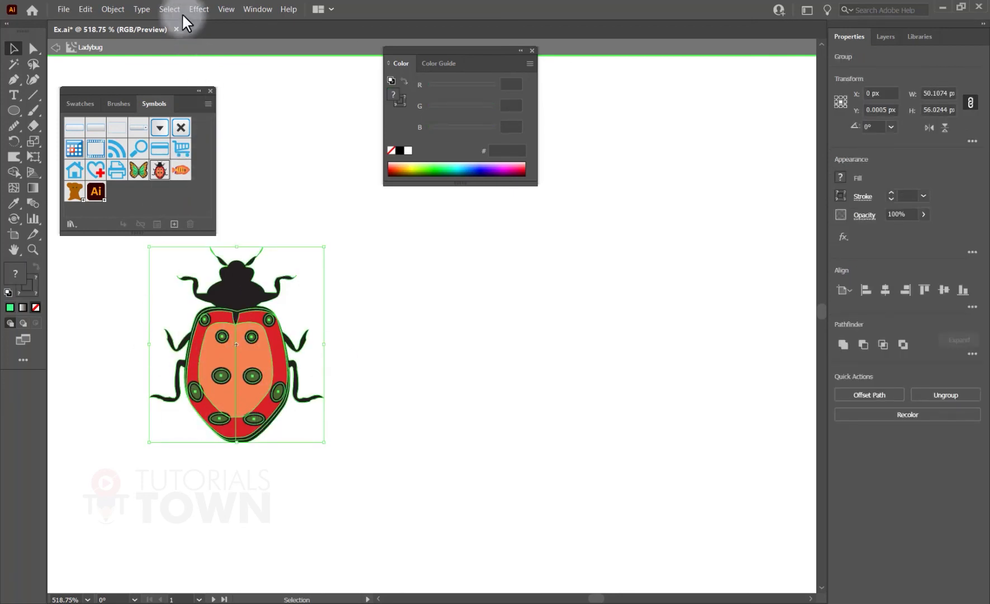
click(91, 9)
mouse_move(107, 203)
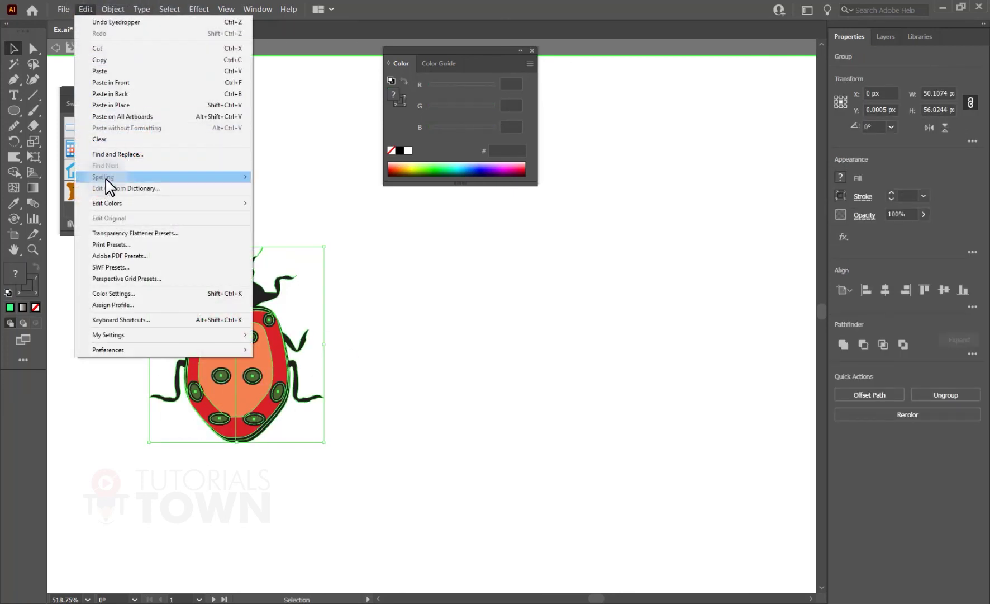
click(307, 204)
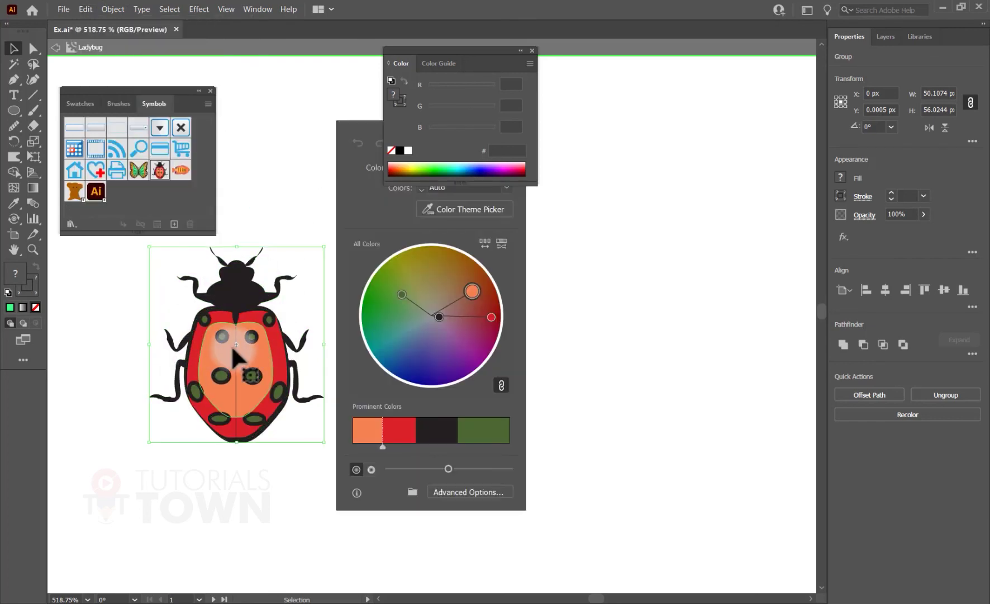
click(531, 51)
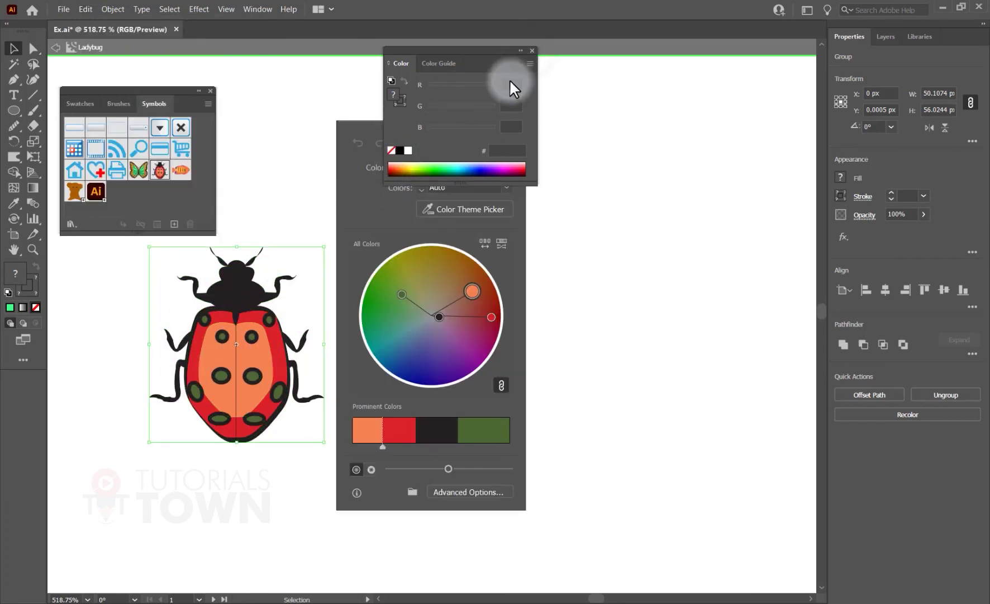
drag(448, 124, 487, 88)
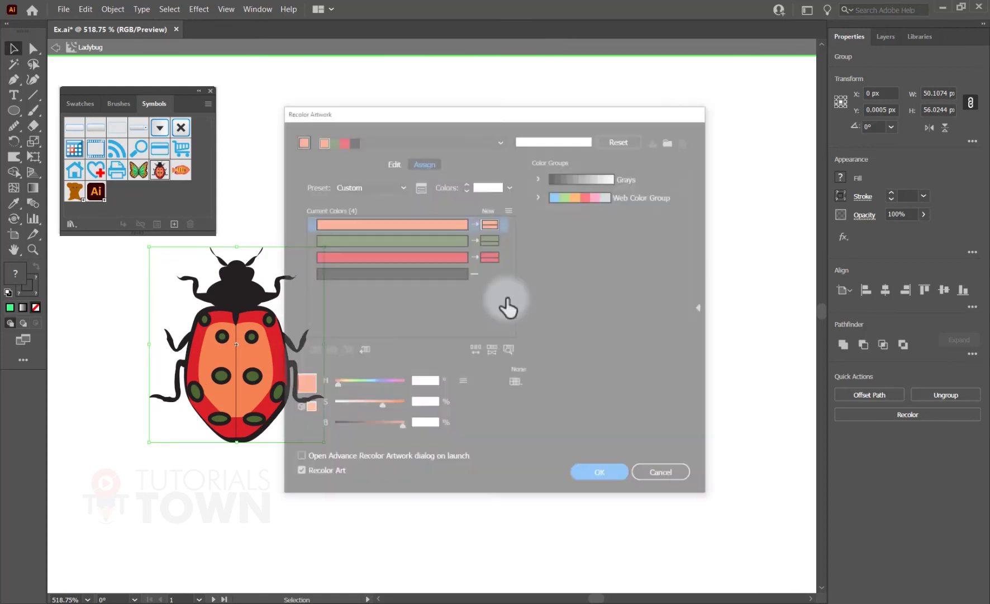
- Recolour the ladybug's red areas green and its orange areas light green (hue 113), then apply
drag(471, 108, 574, 95)
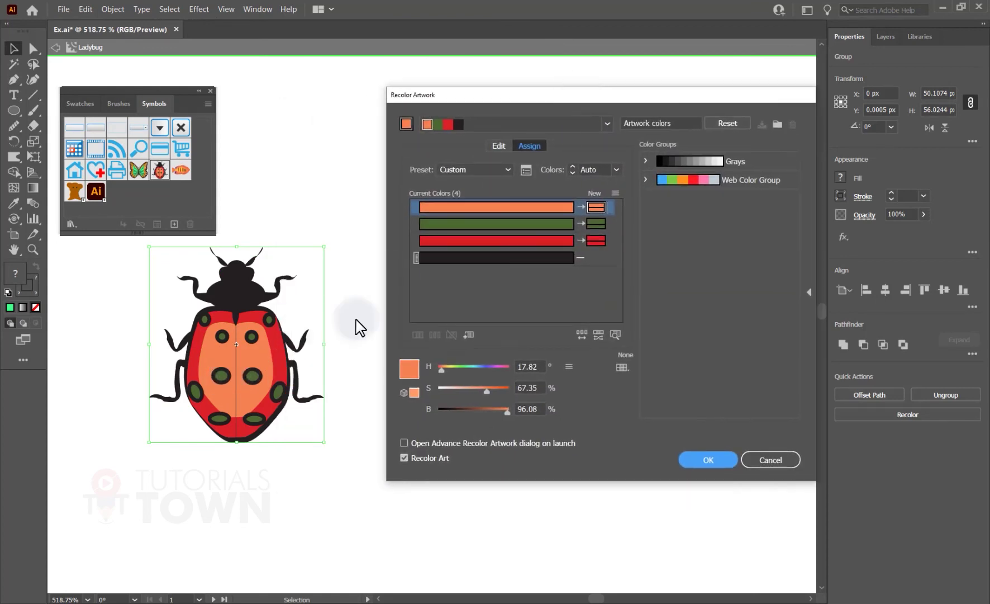
click(595, 241)
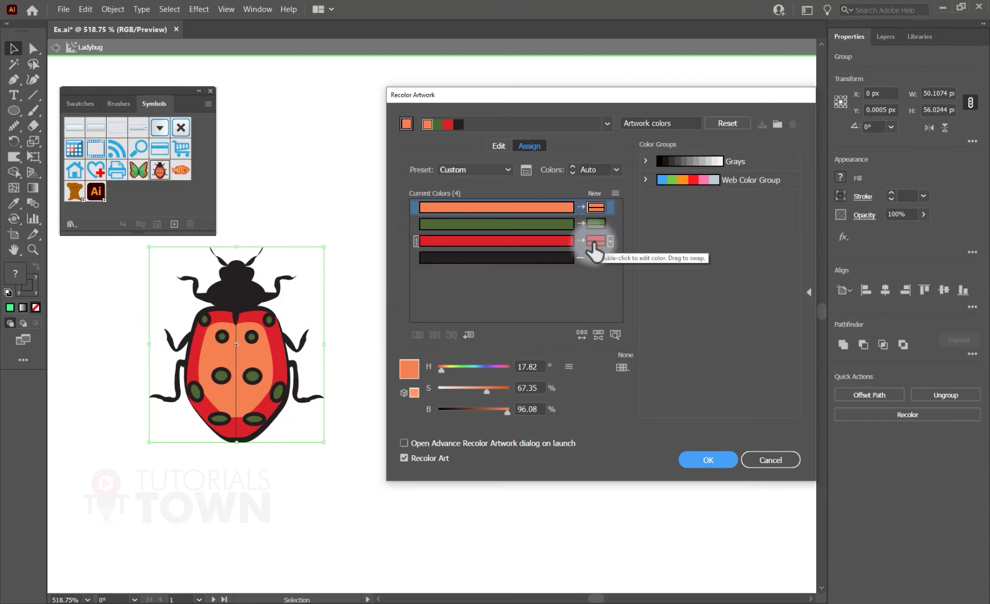
click(594, 242)
click(462, 366)
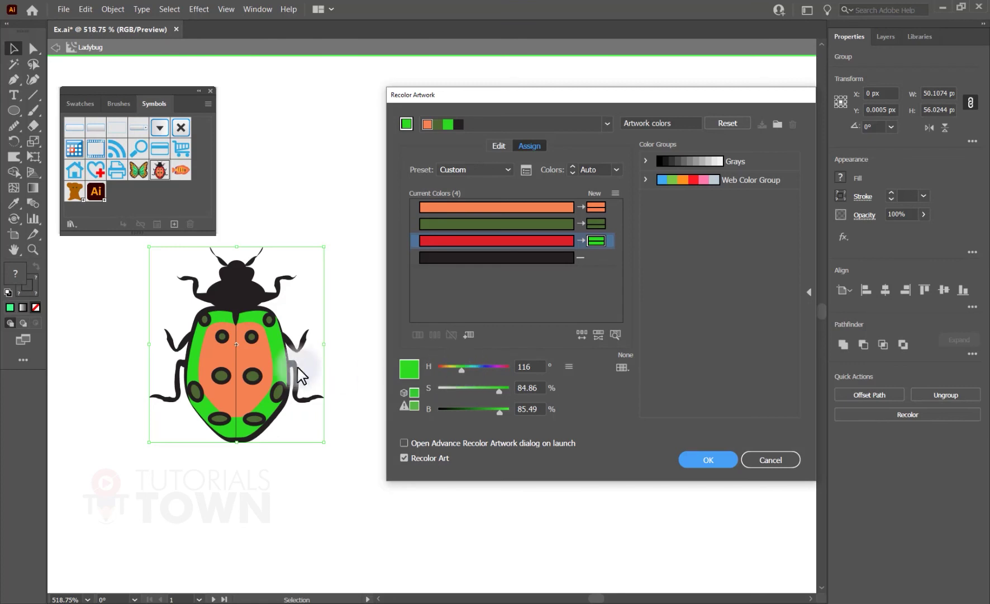
click(596, 208)
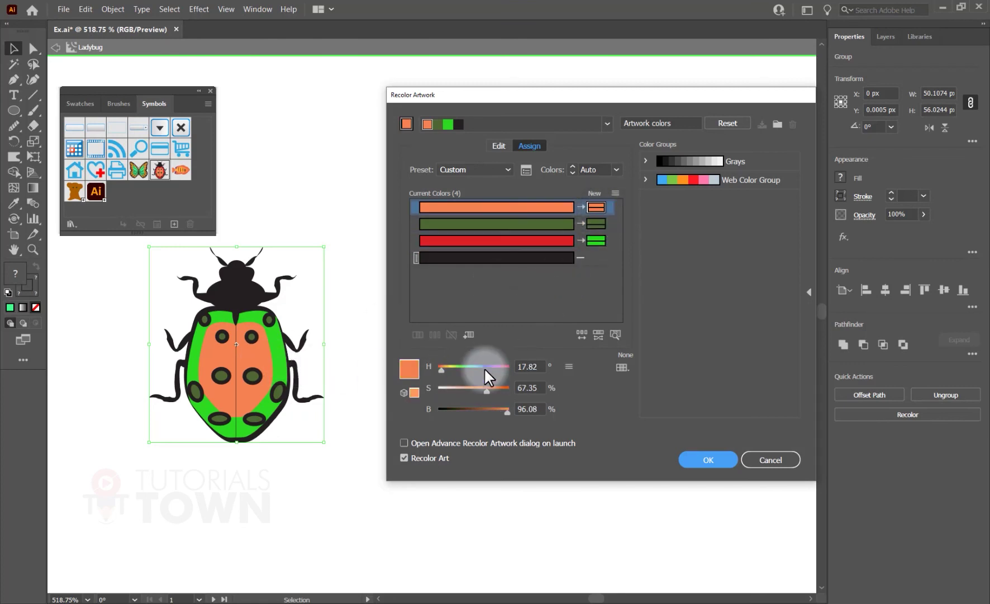
click(463, 367)
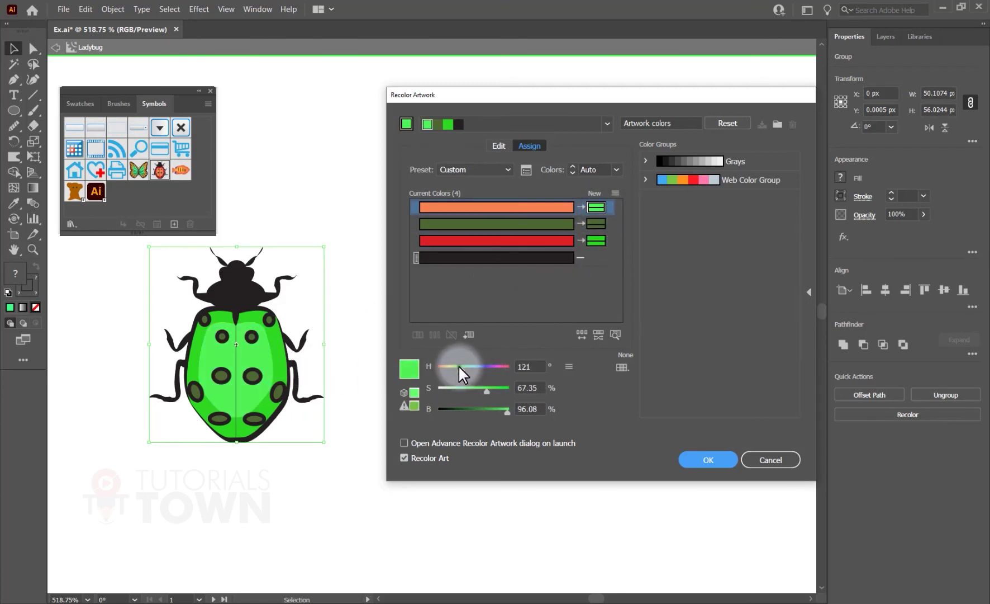
click(459, 366)
drag(458, 369, 459, 368)
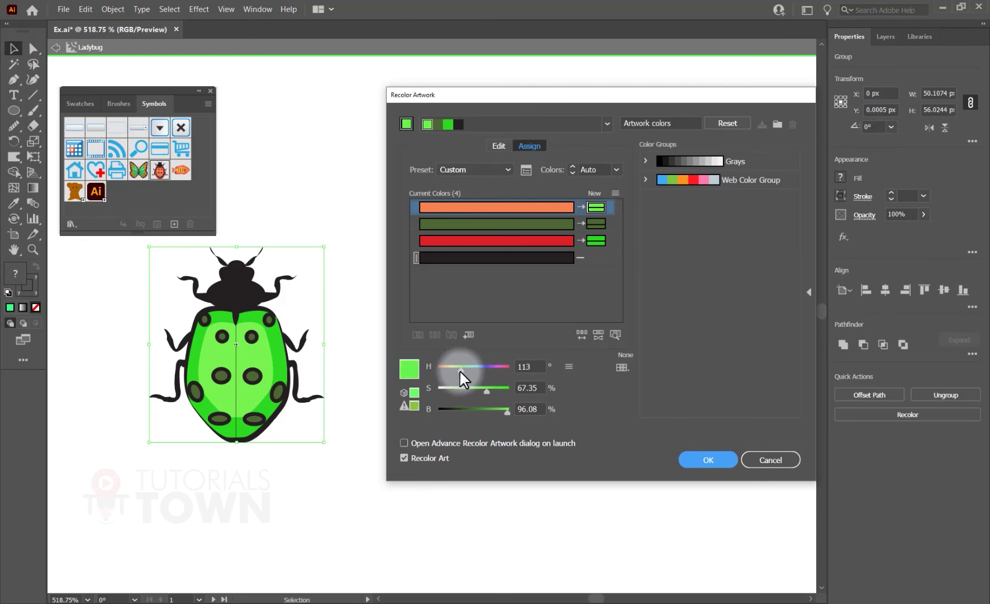
click(699, 468)
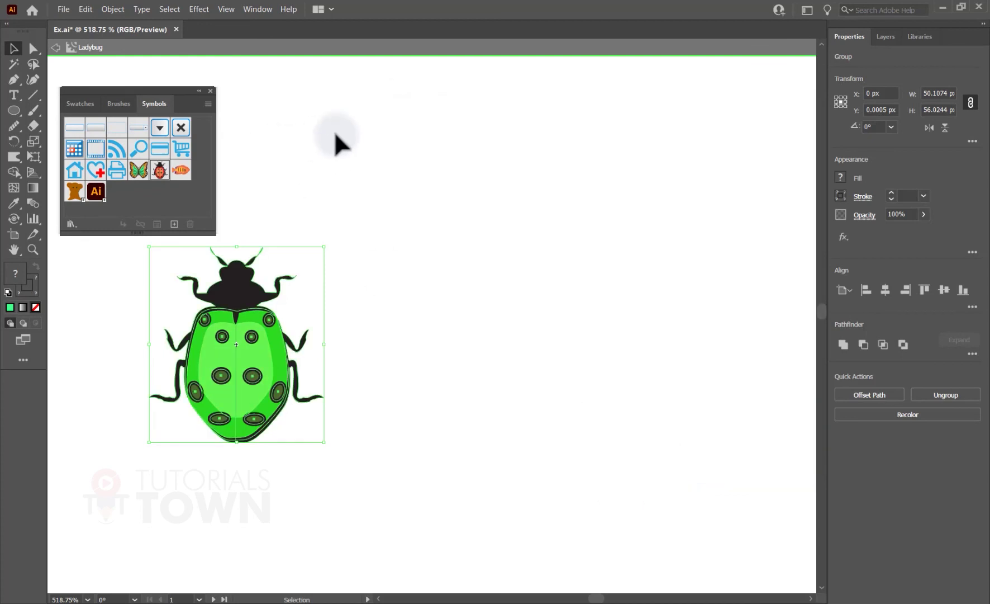
- Exit Ladybug symbol editing, fit the artboard in view, and select the ladybug symbol set
click(325, 118)
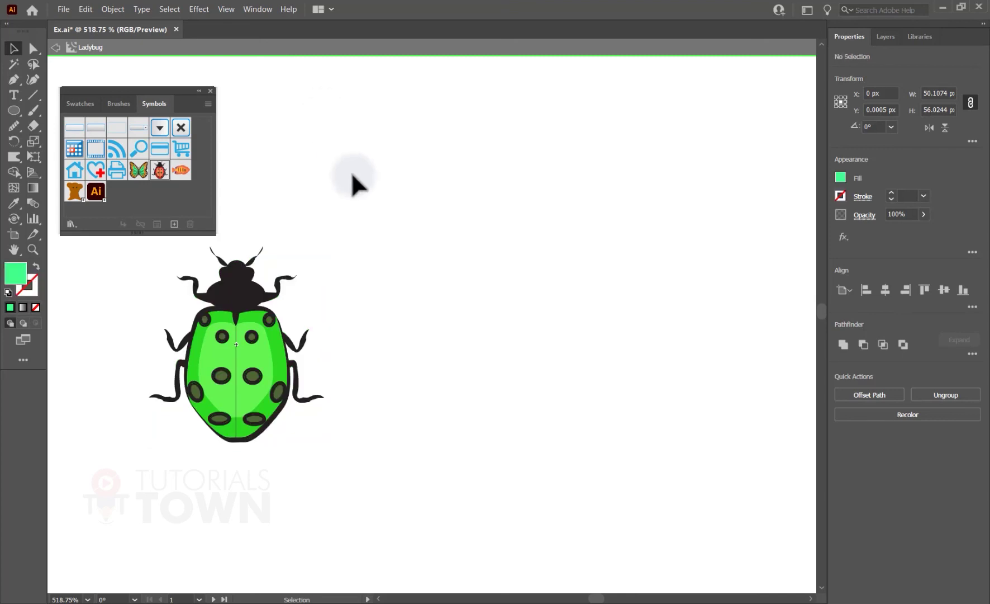
double_click(339, 105)
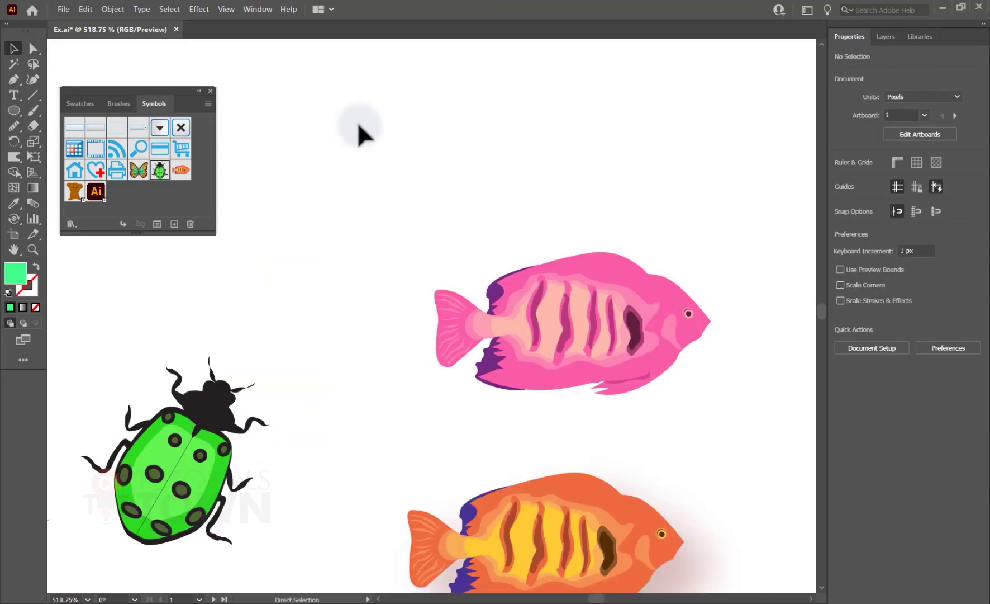
key(ctrl+0)
click(404, 234)
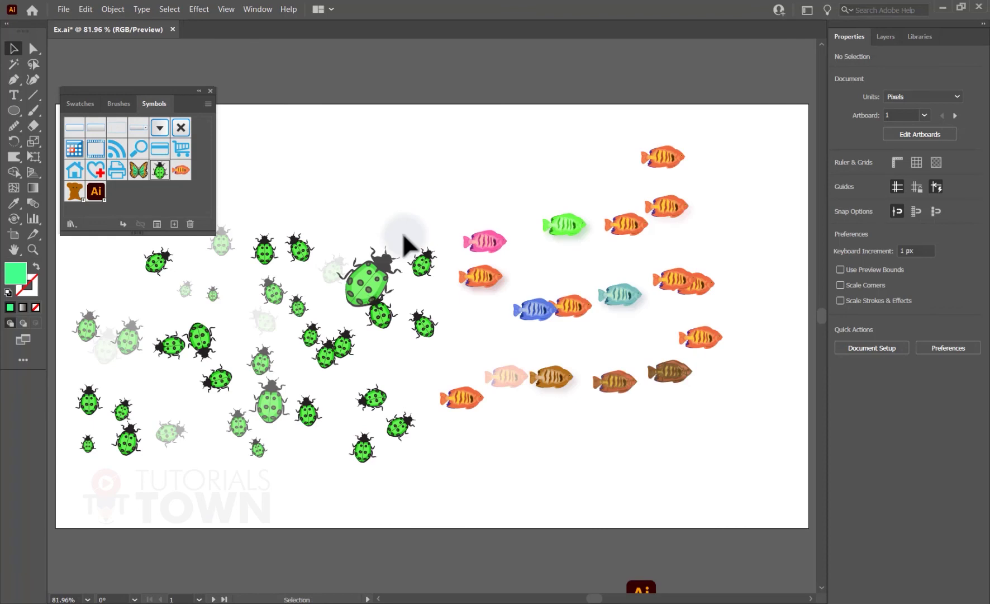
click(292, 303)
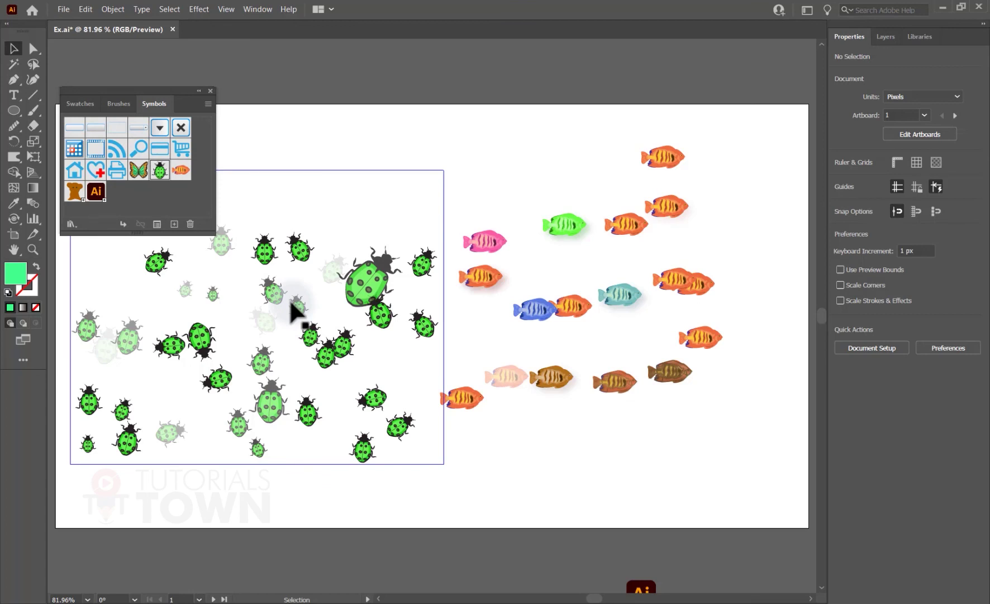
click(316, 282)
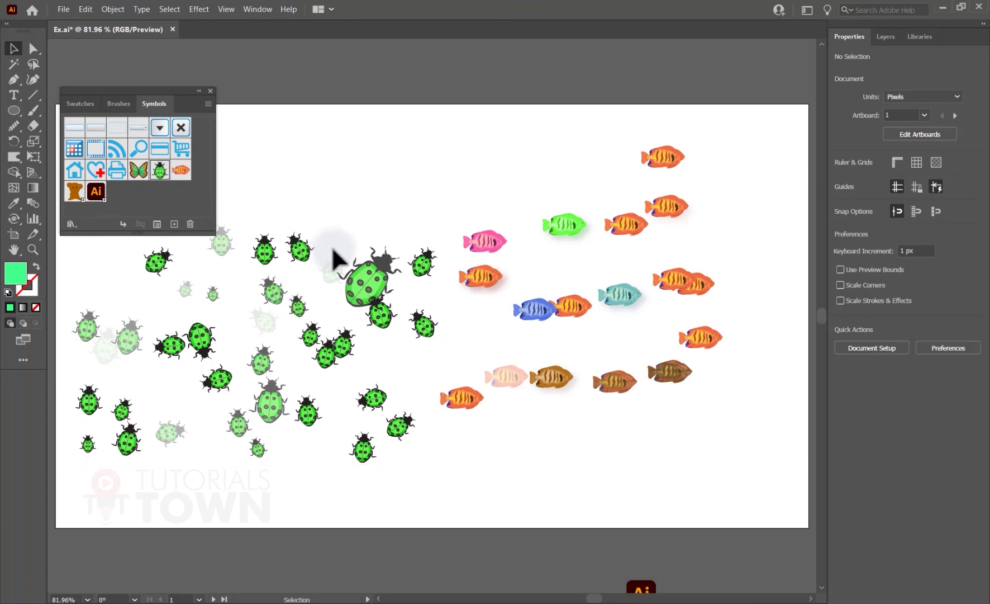
click(270, 291)
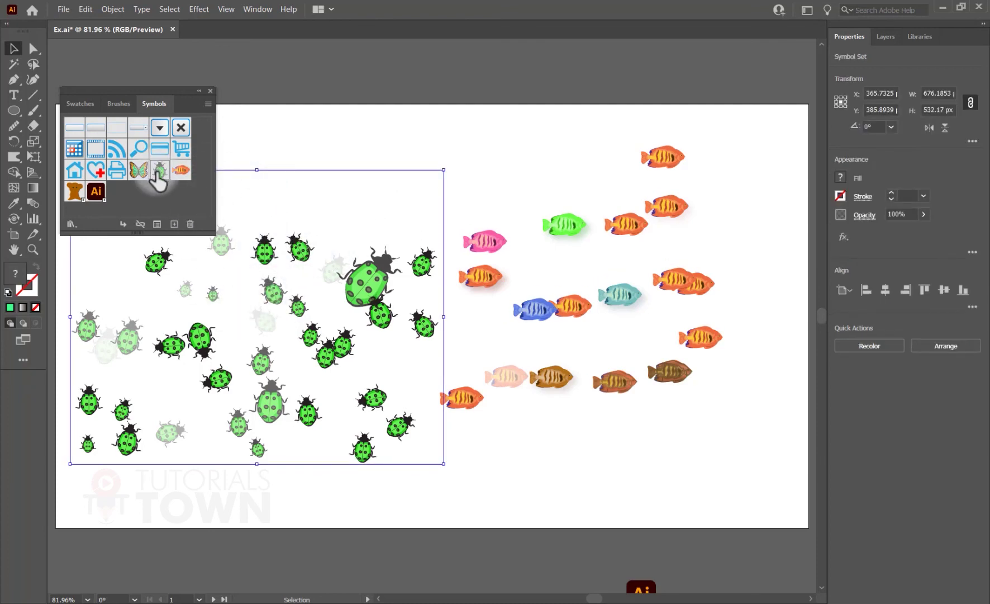
- Duplicate the Ladybug symbol in the Symbols panel to create Ladybug 2
mouse_move(161, 177)
mouse_down()
mouse_move(173, 229)
mouse_move(160, 178)
mouse_up()
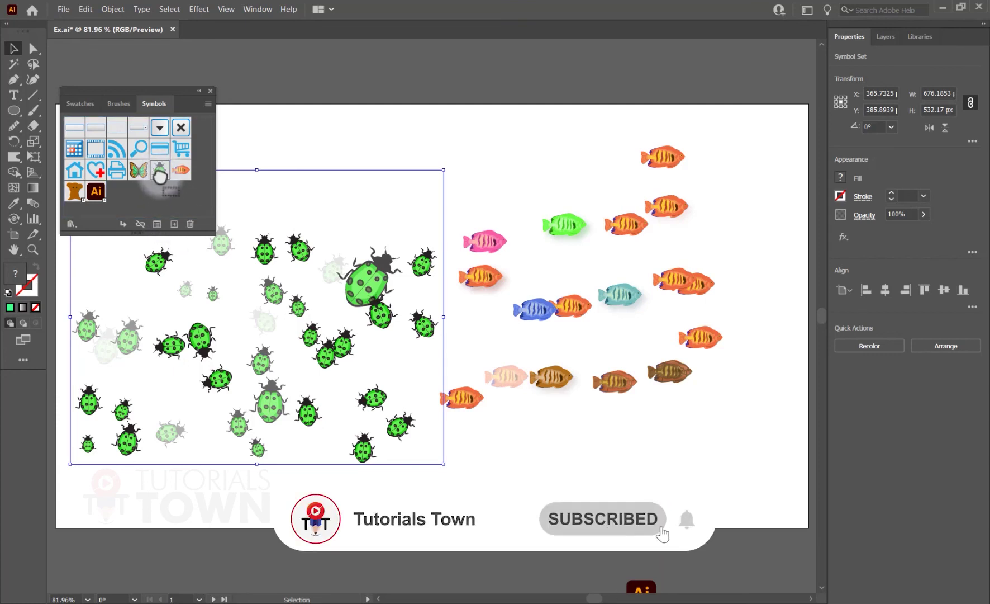
drag(160, 178, 174, 224)
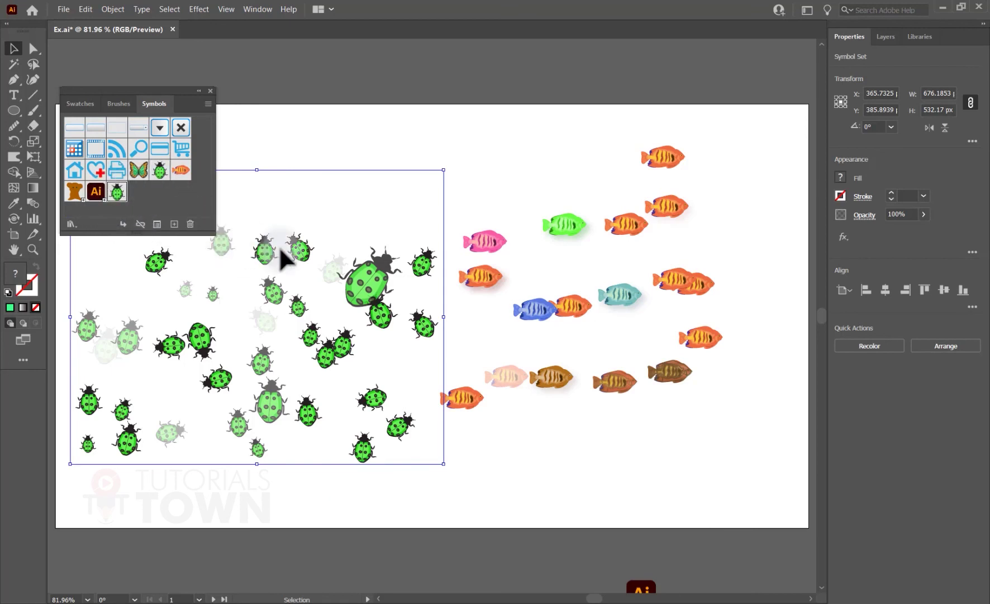
click(309, 155)
click(295, 246)
click(160, 171)
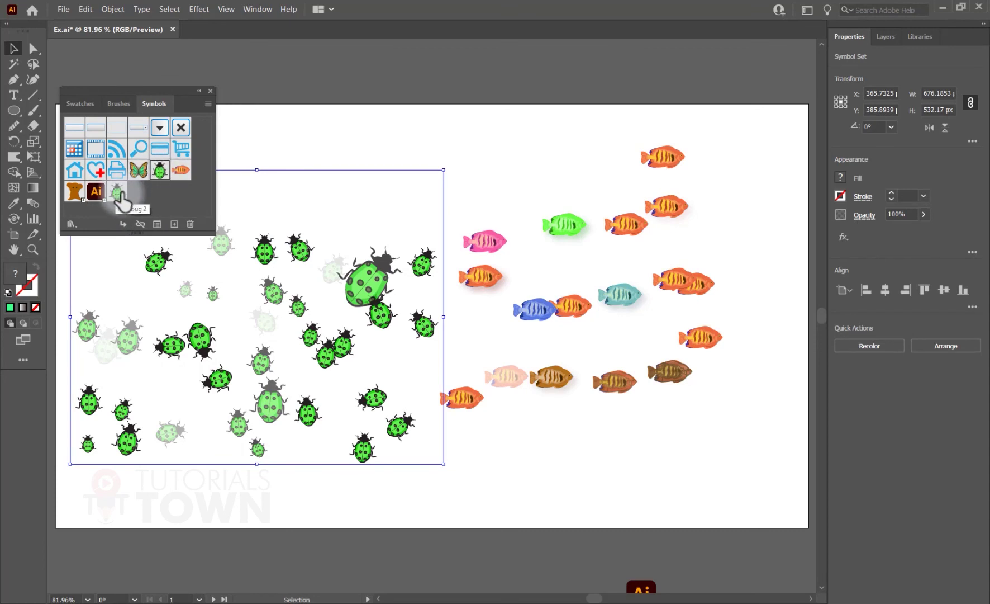
click(305, 149)
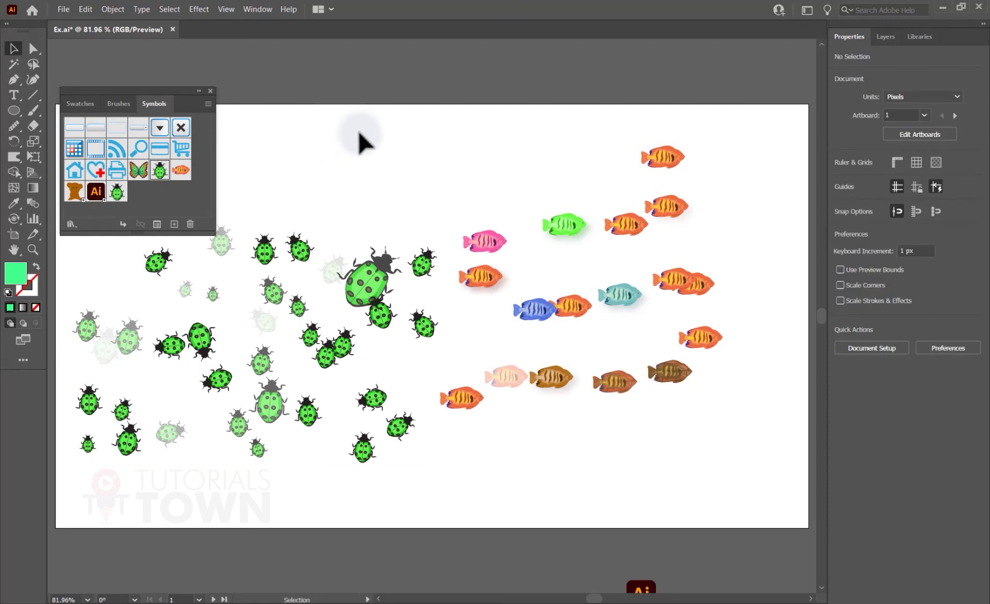
- Enter editing mode for Ladybug 2, zoom in and select its artwork group
double_click(117, 191)
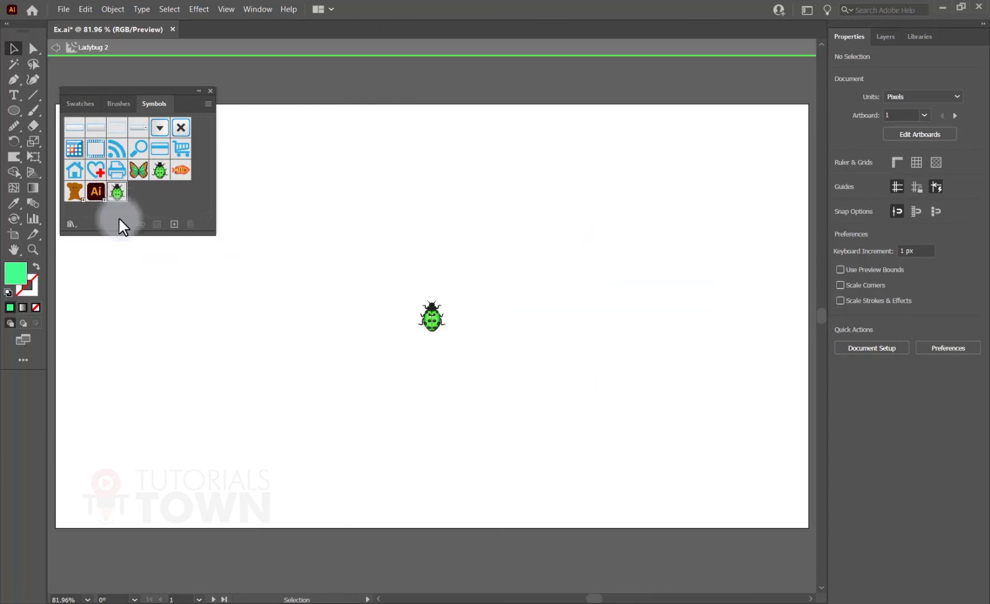
mouse_move(435, 306)
mouse_down()
mouse_move(657, 473)
mouse_move(371, 303)
mouse_up()
click(330, 321)
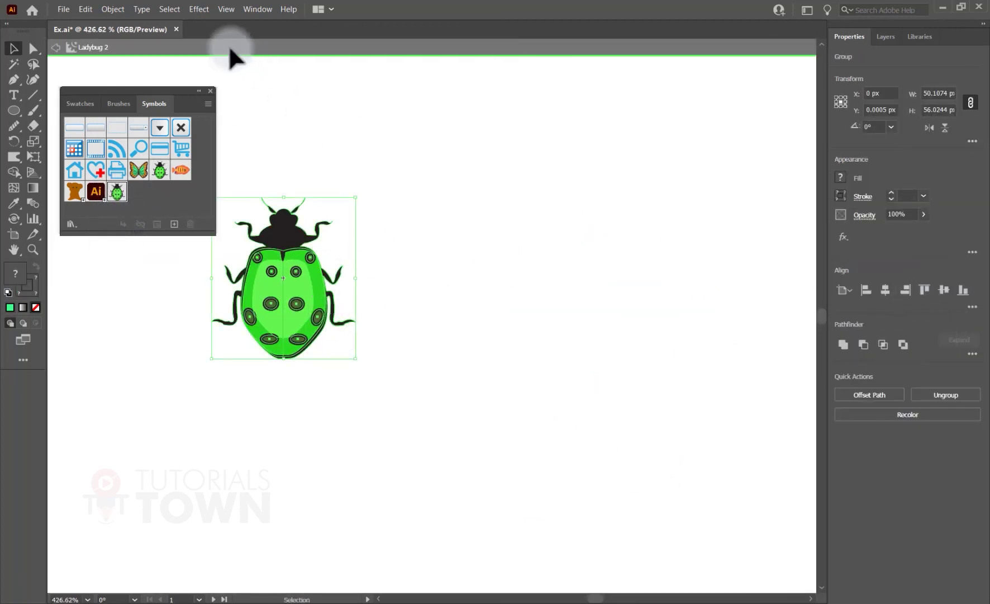
- Use Recolor Artwork to make Ladybug 2's green body purple and its spots light olive
click(85, 9)
mouse_move(162, 202)
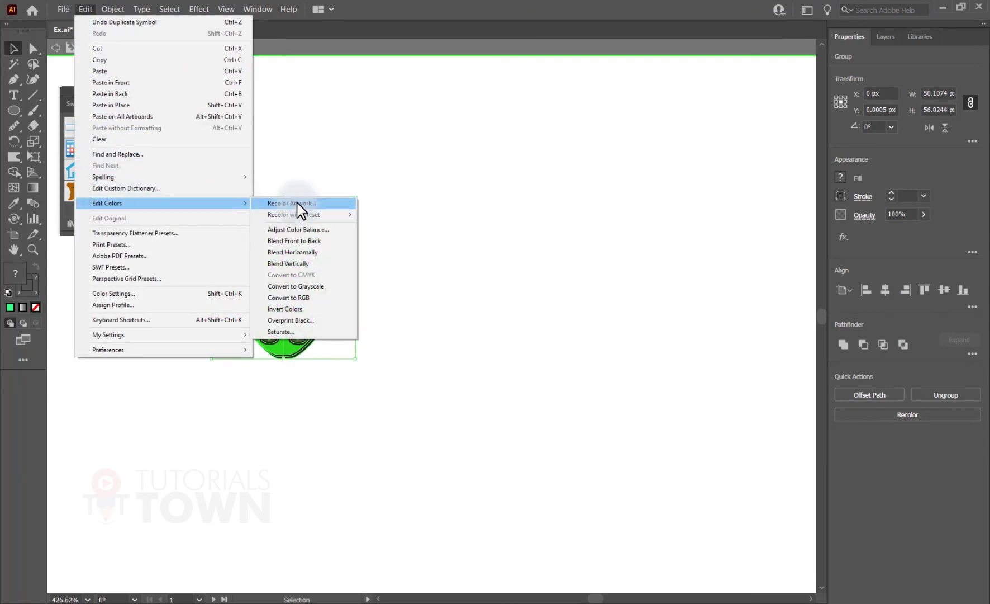
click(296, 205)
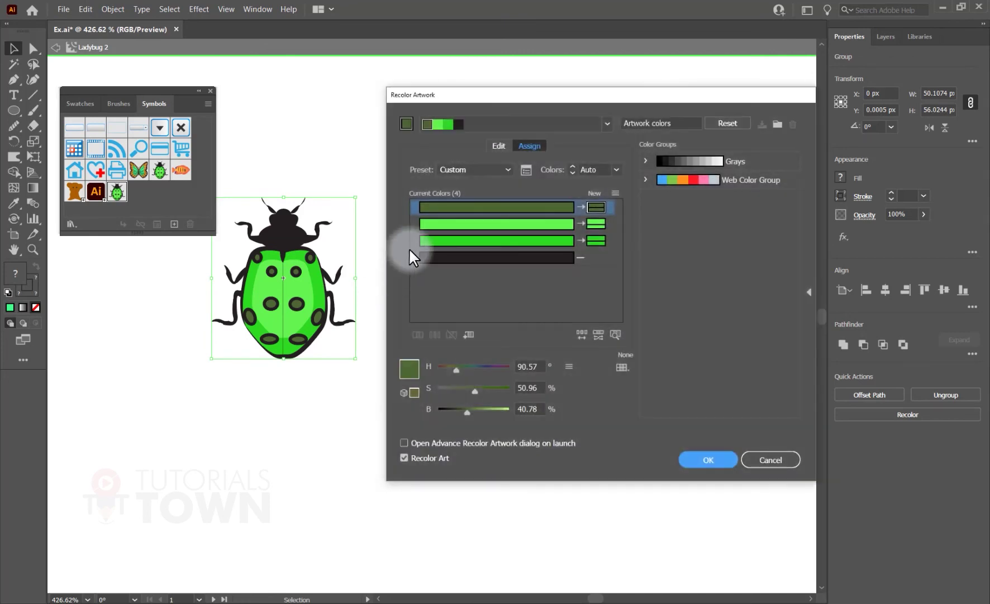
click(595, 224)
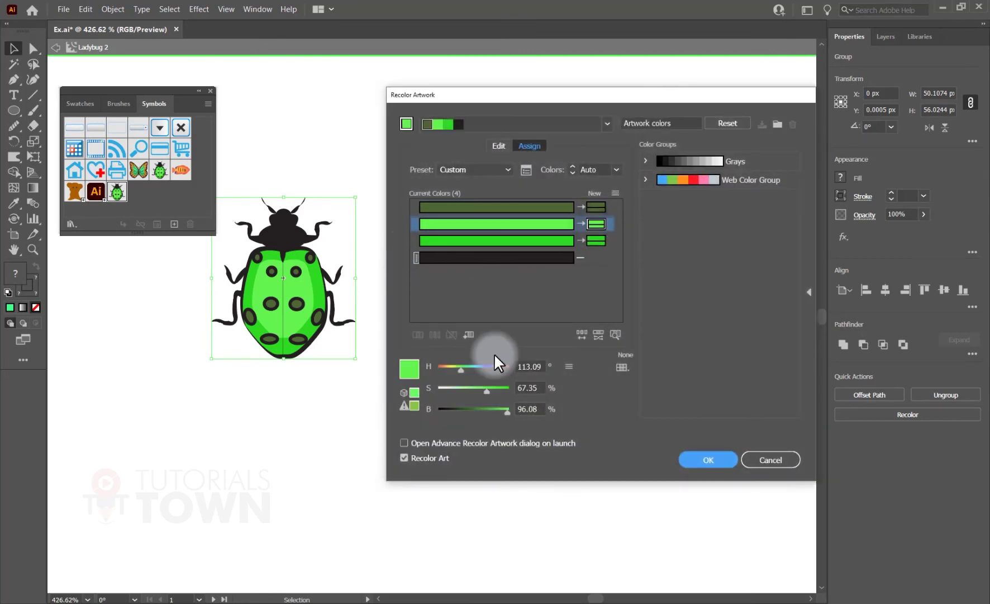
click(492, 366)
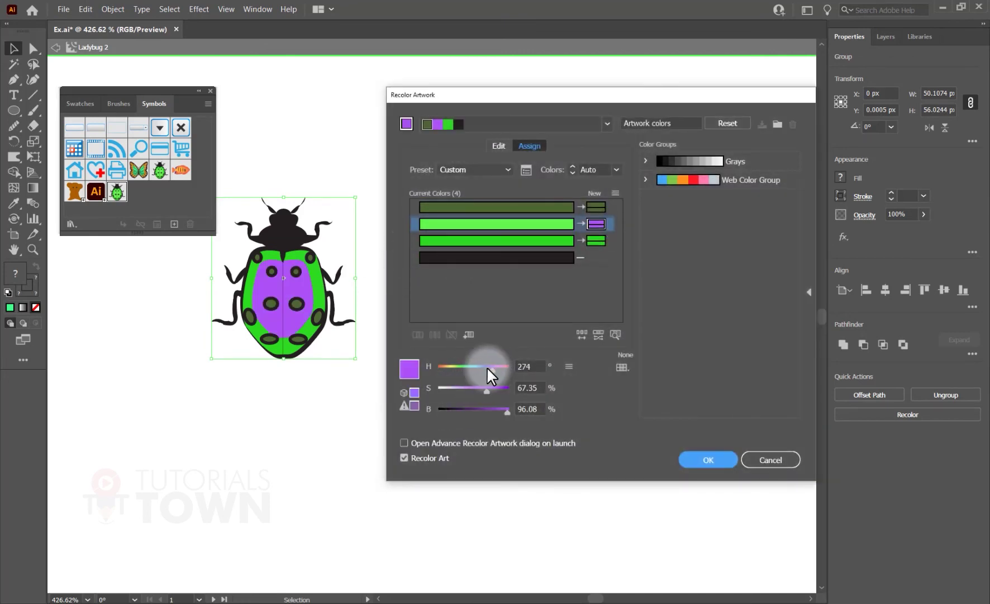
click(595, 241)
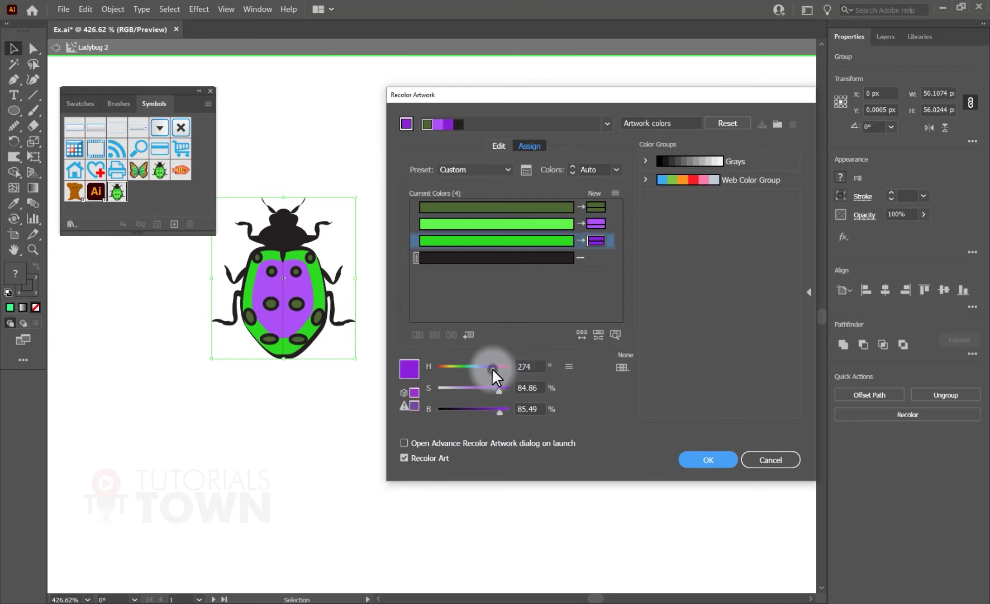
click(596, 207)
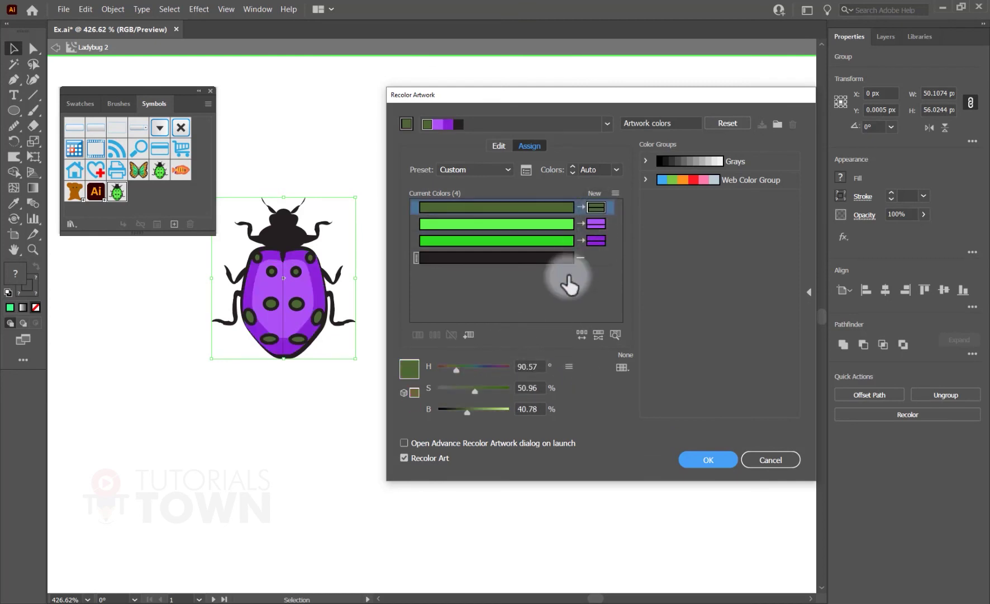
click(503, 367)
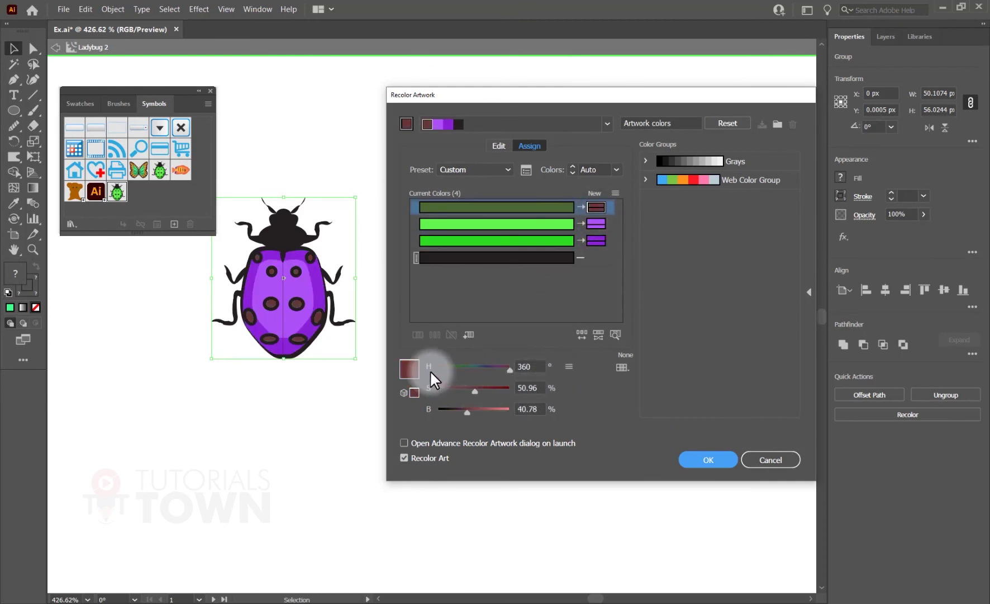
click(452, 370)
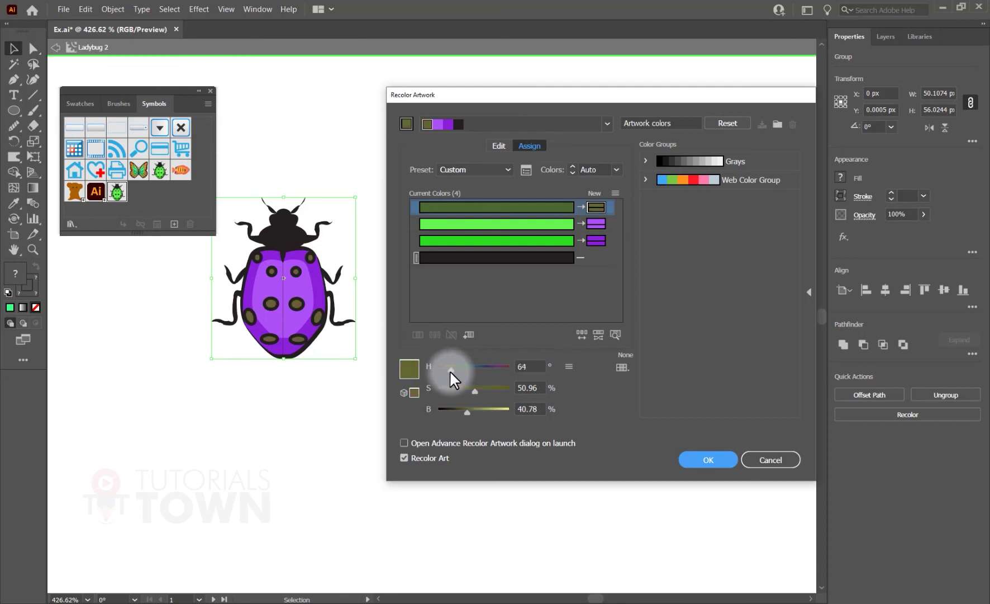
drag(478, 412, 495, 412)
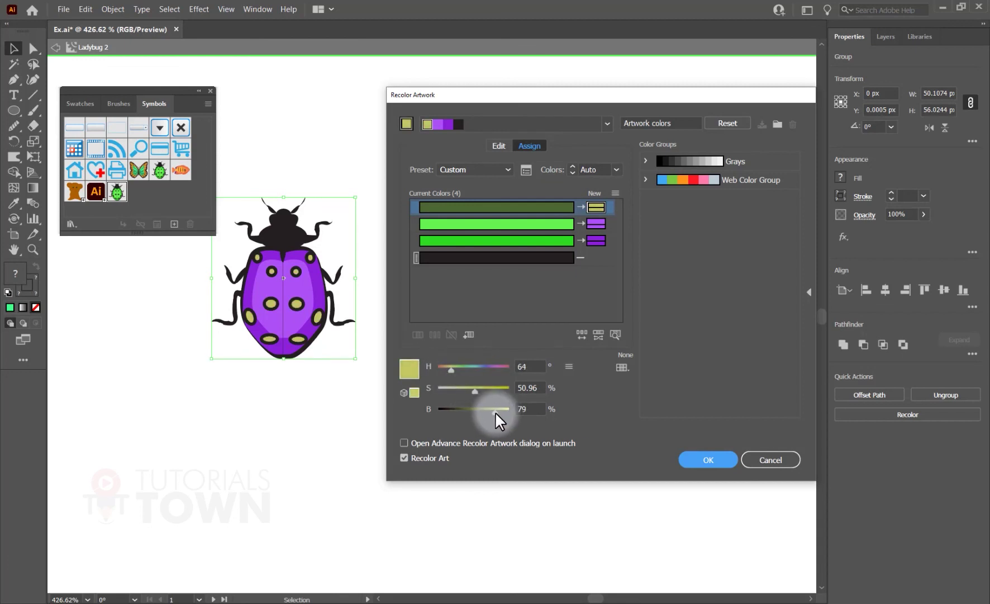
click(729, 456)
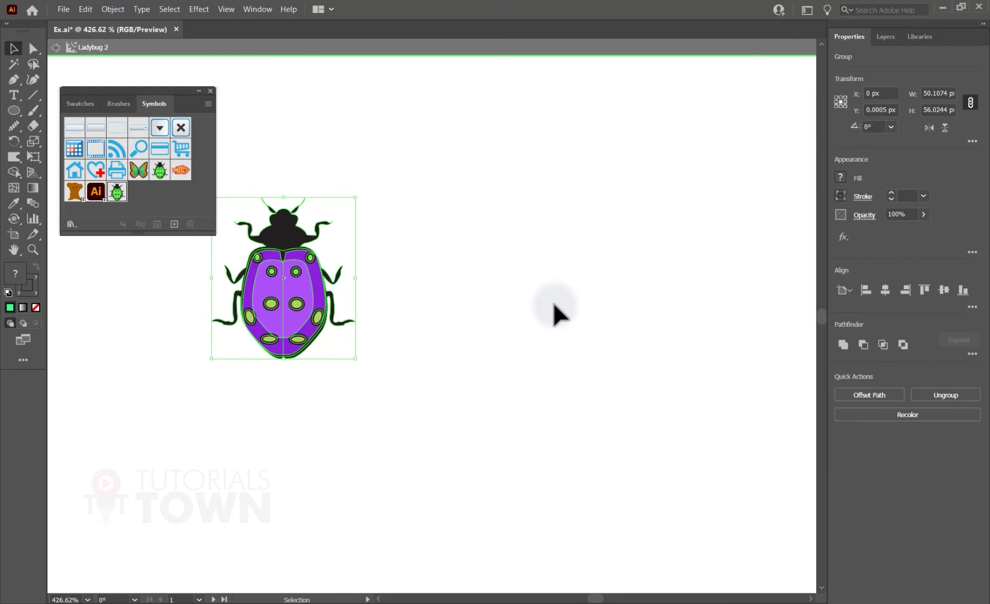
- Exit Ladybug 2 editing, fit the artboard, and pan to show empty space above it
double_click(559, 254)
key(ctrl+0)
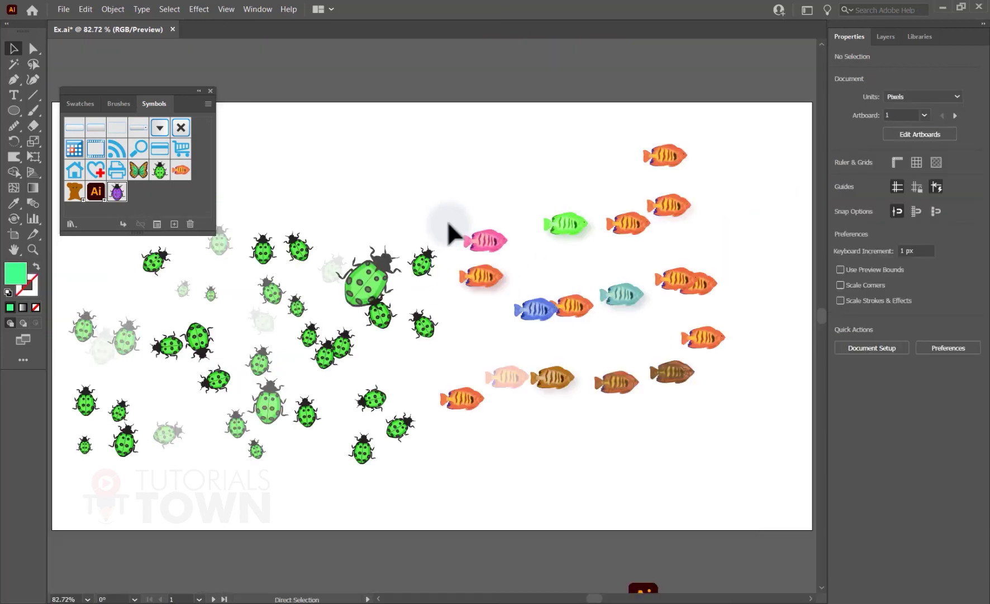
click(447, 221)
click(252, 302)
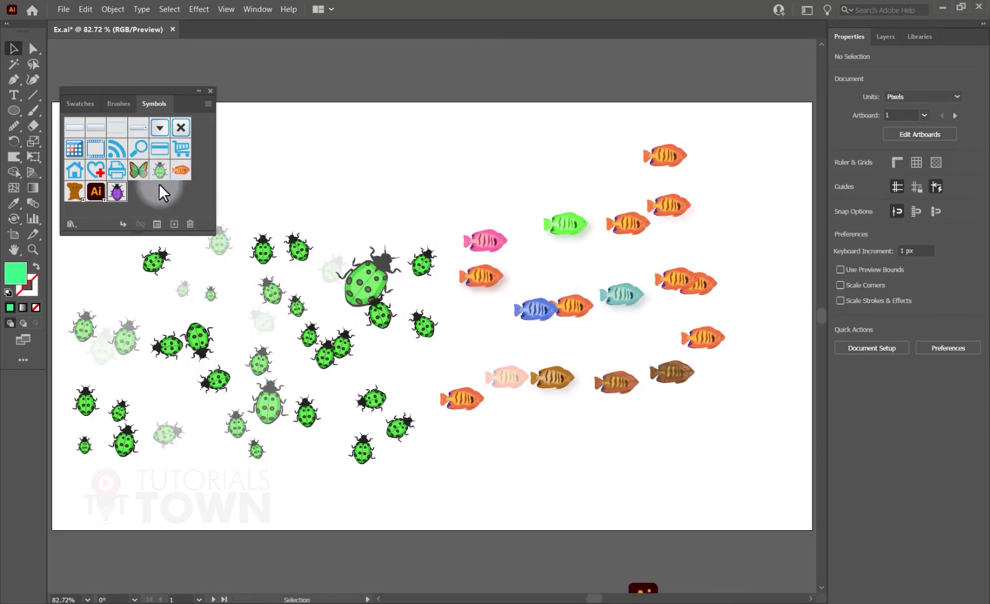
drag(221, 398, 314, 493)
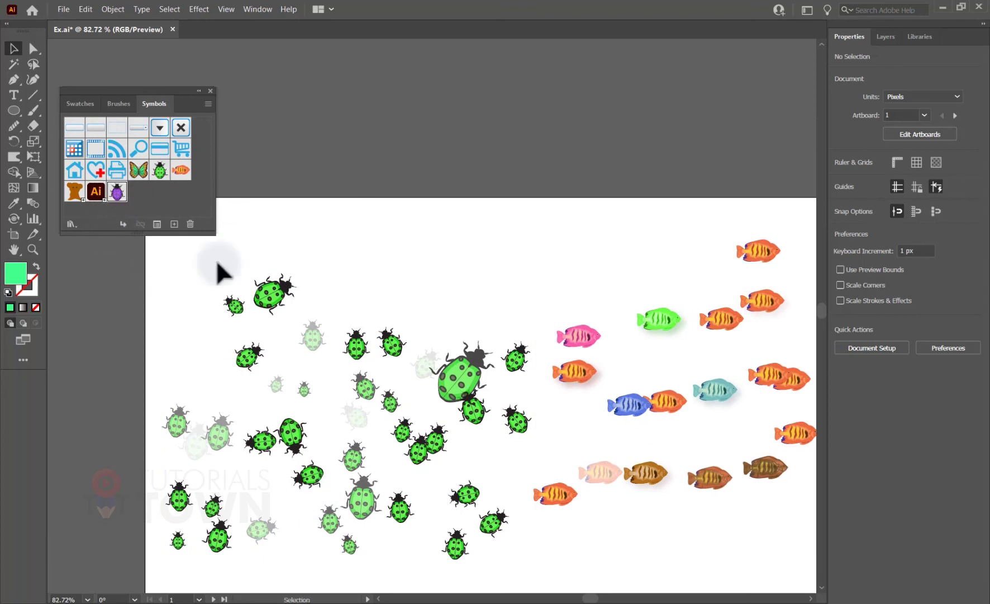
- Spray a set of purple Ladybug 2 symbols above the artboard with the Symbol Sprayer
click(12, 232)
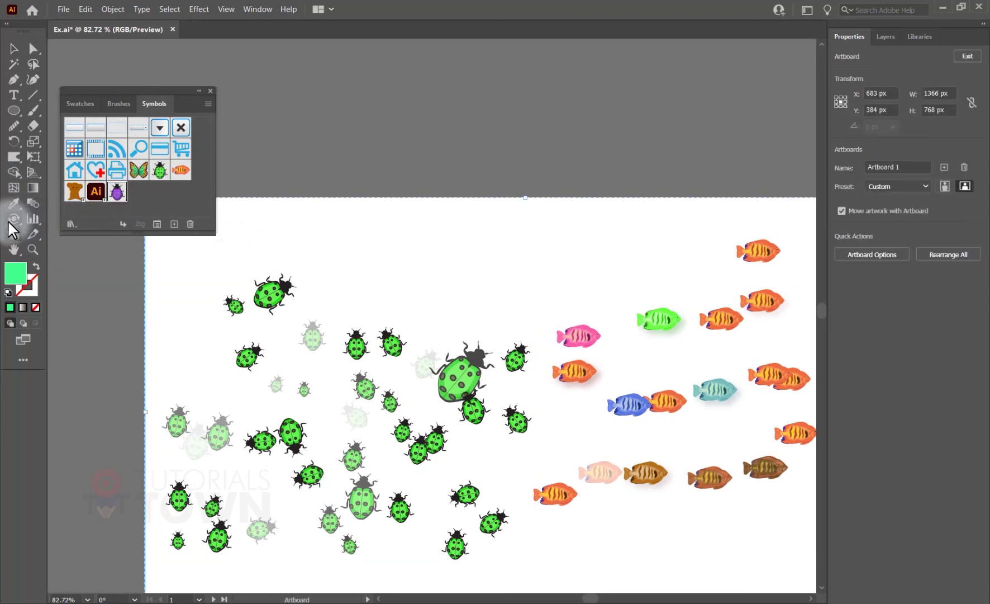
click(14, 218)
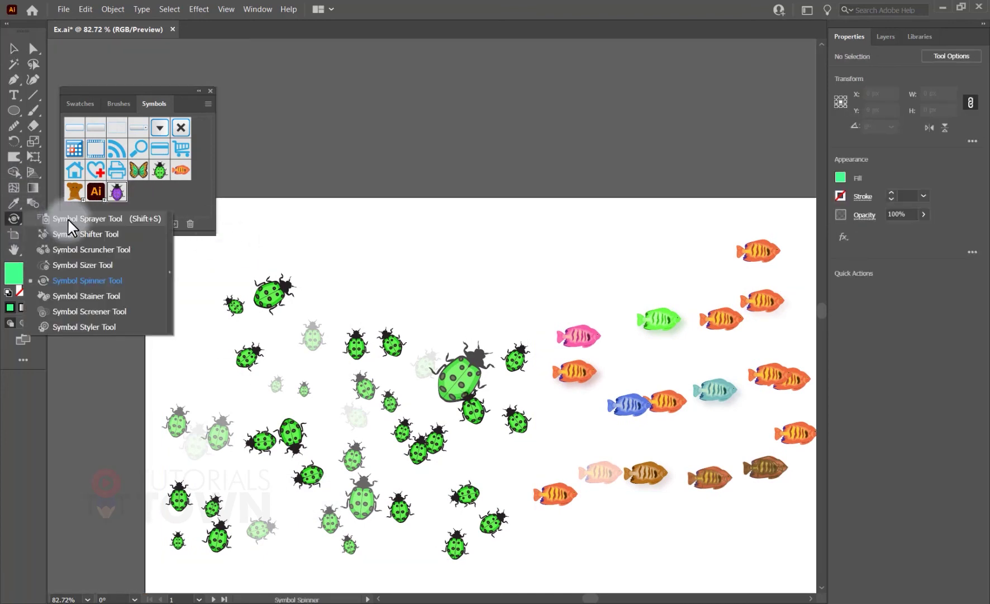
click(71, 226)
mouse_move(420, 159)
mouse_down()
mouse_move(282, 413)
mouse_move(454, 287)
mouse_move(354, 285)
mouse_move(422, 336)
mouse_move(386, 357)
mouse_up()
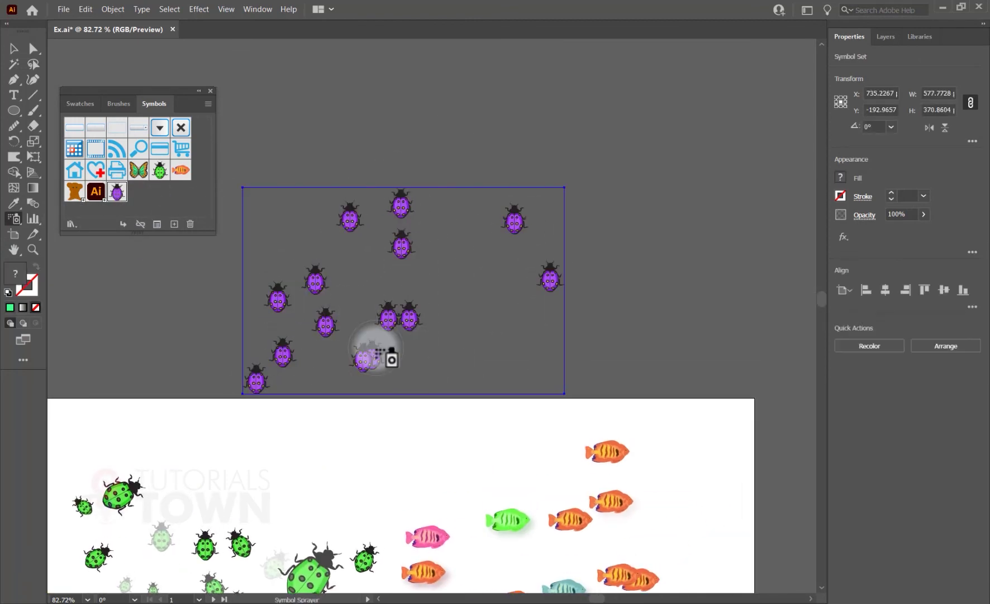